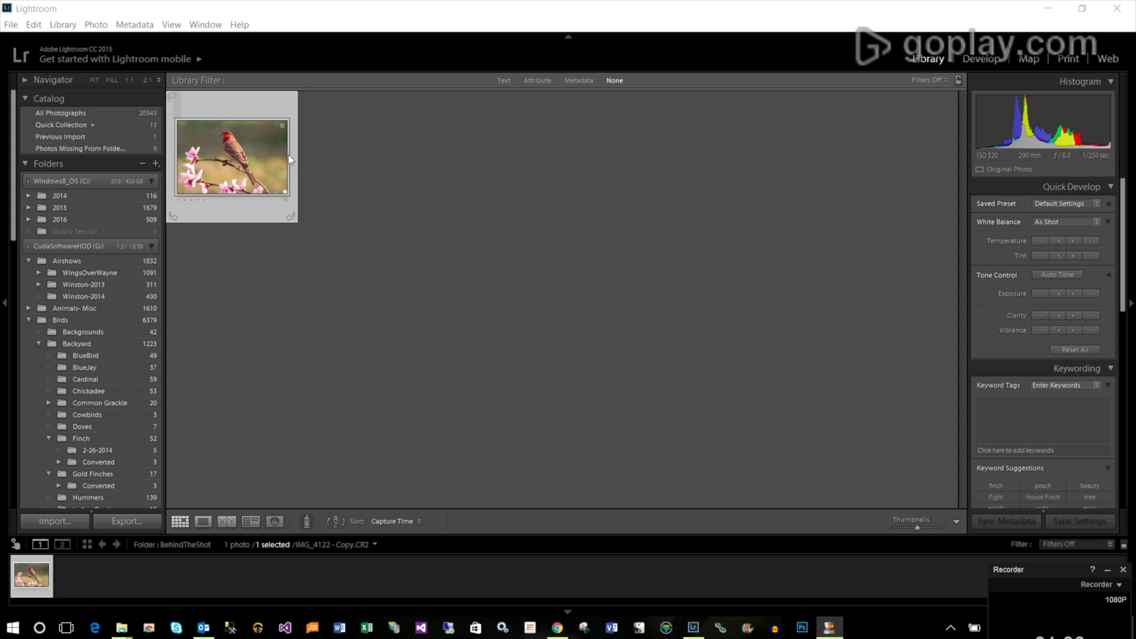
Step: Open the bird photo in Loupe view and examine the background noise and feather detail at 1:1
double_click(258, 155)
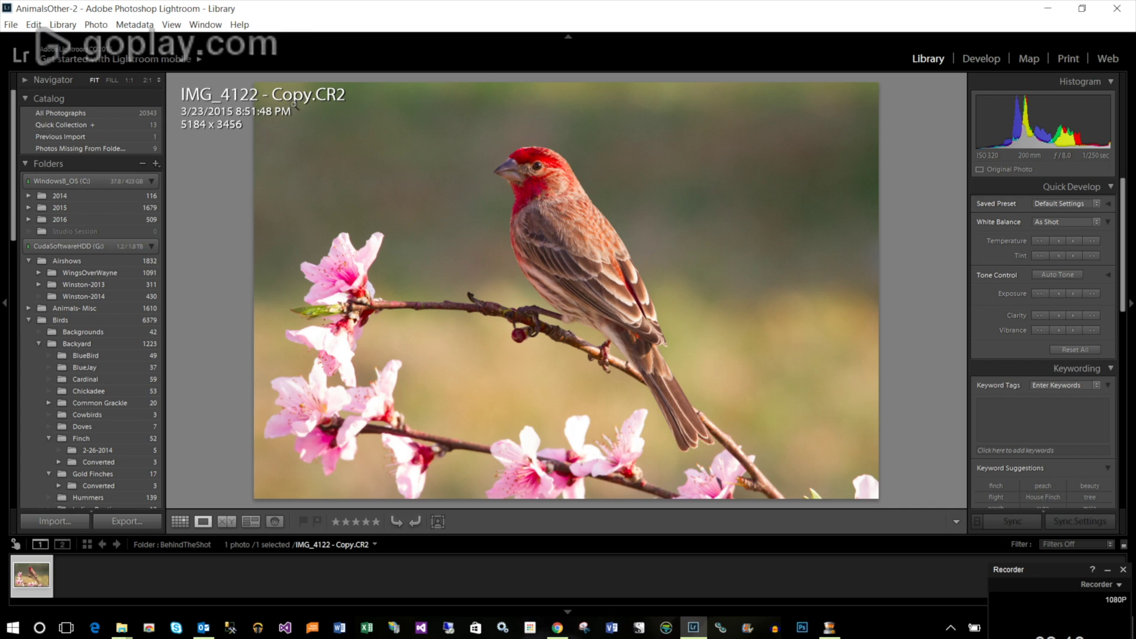
click(319, 159)
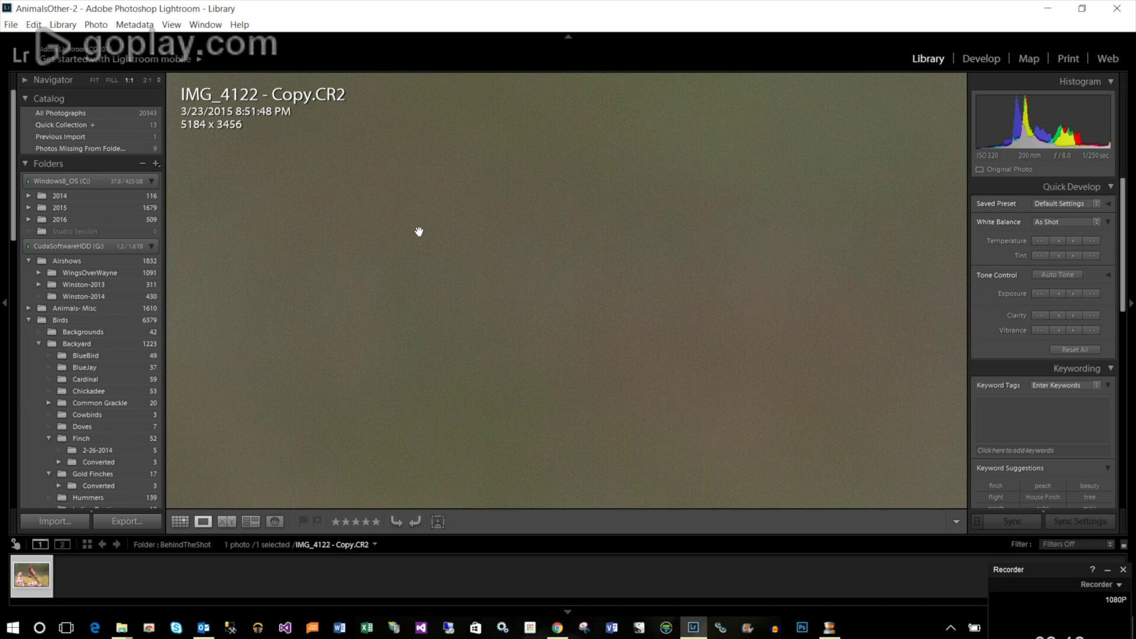
drag(446, 264, 390, 254)
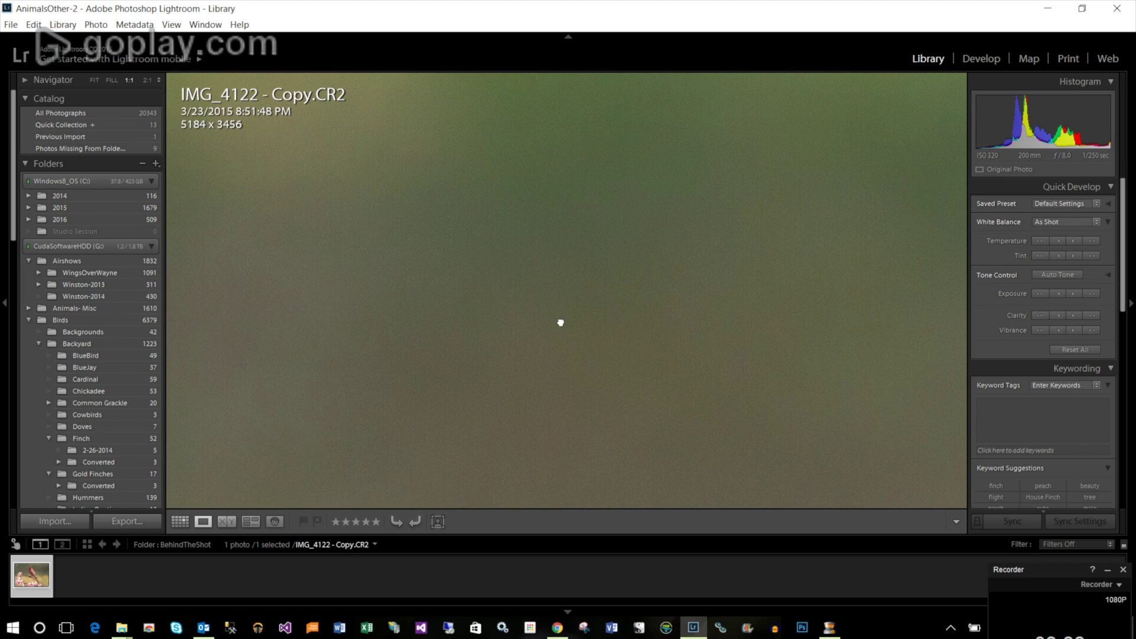
drag(578, 325, 588, 266)
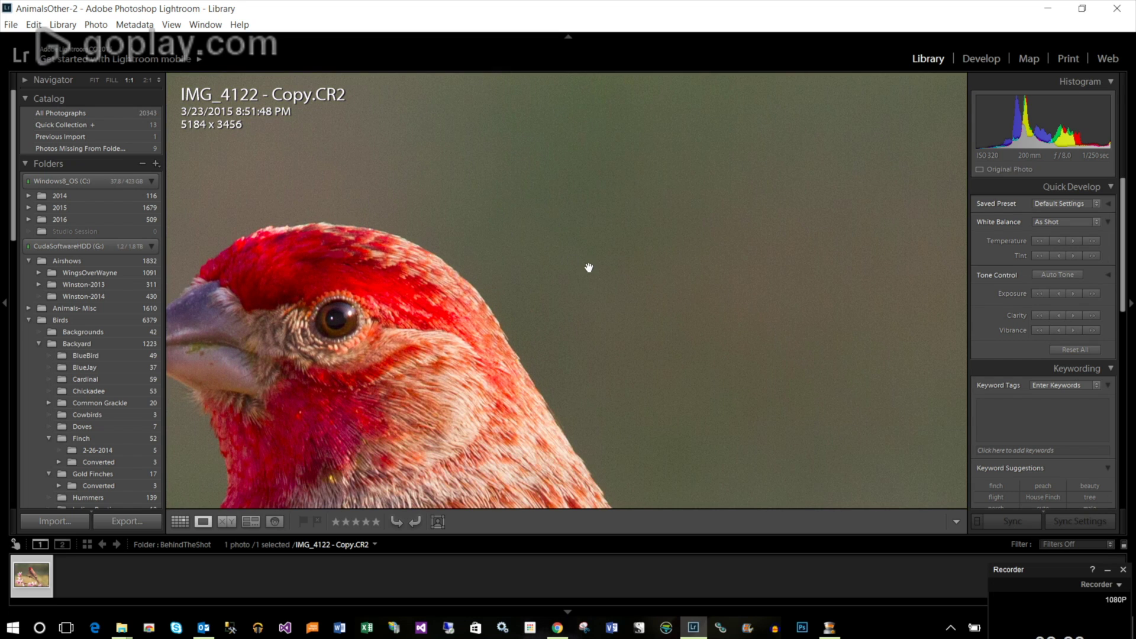
drag(609, 346, 594, 248)
drag(560, 330, 580, 243)
drag(550, 284, 568, 211)
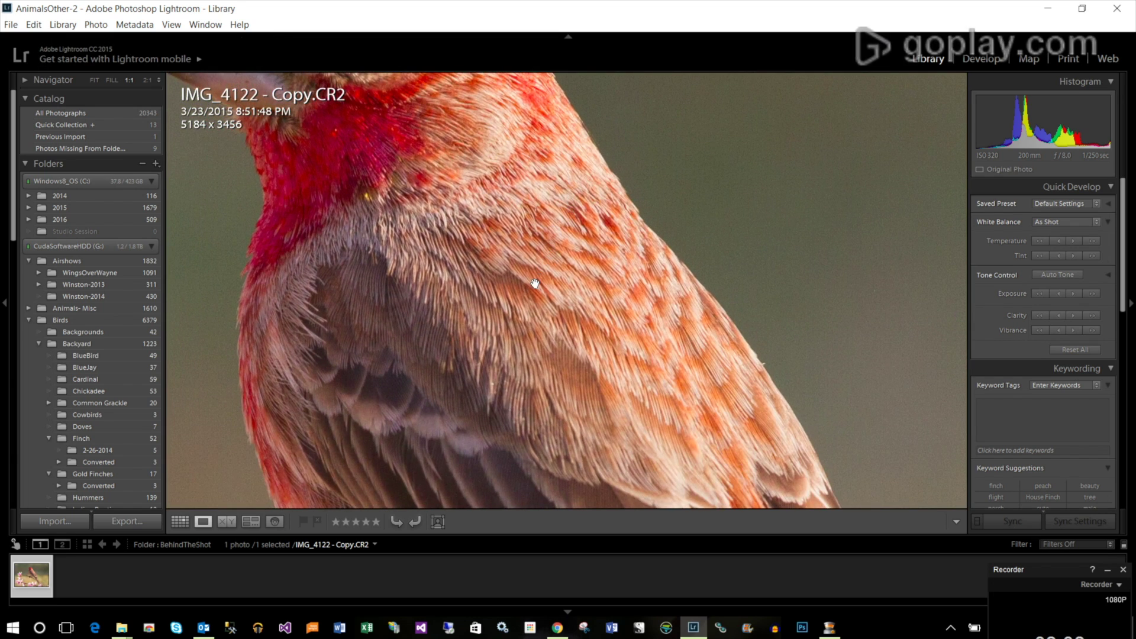
drag(653, 284, 424, 314)
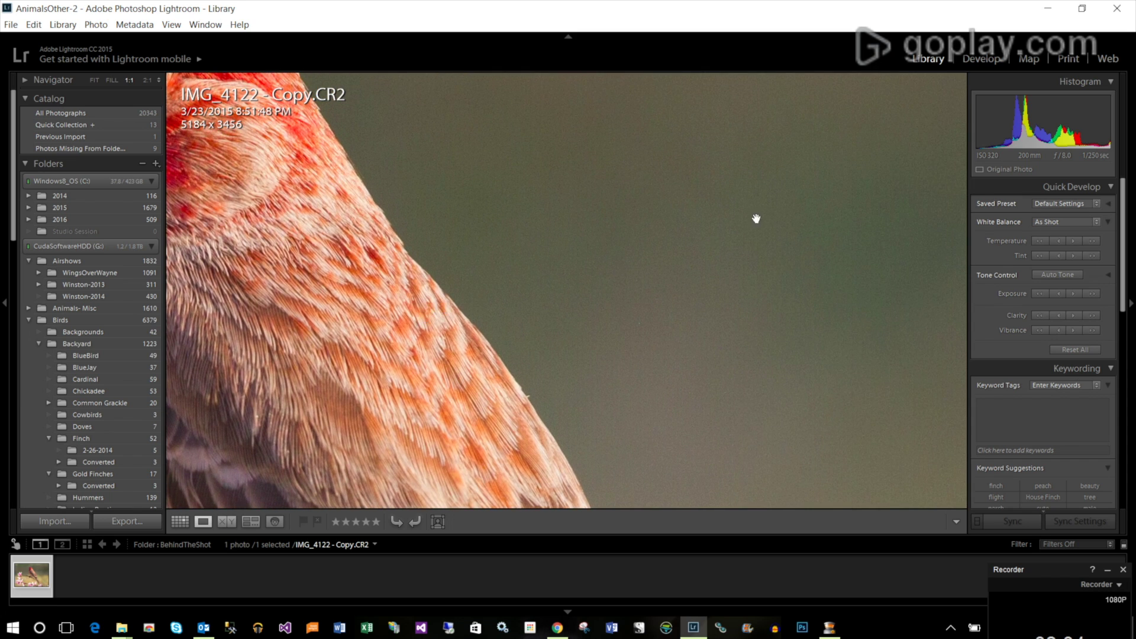
drag(715, 240, 429, 347)
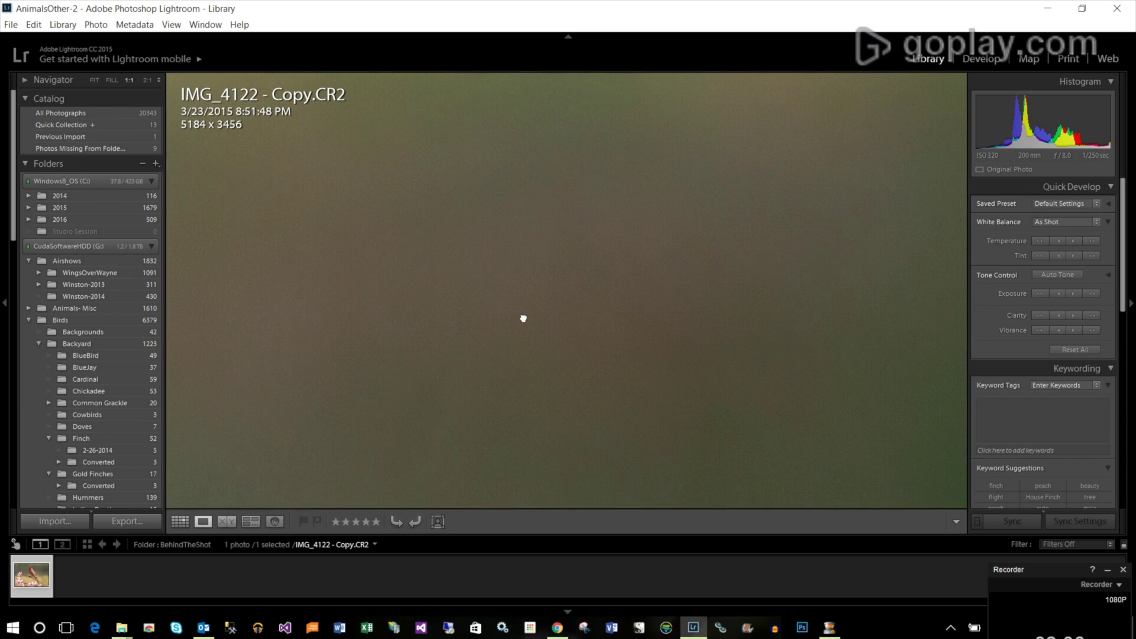
click(573, 238)
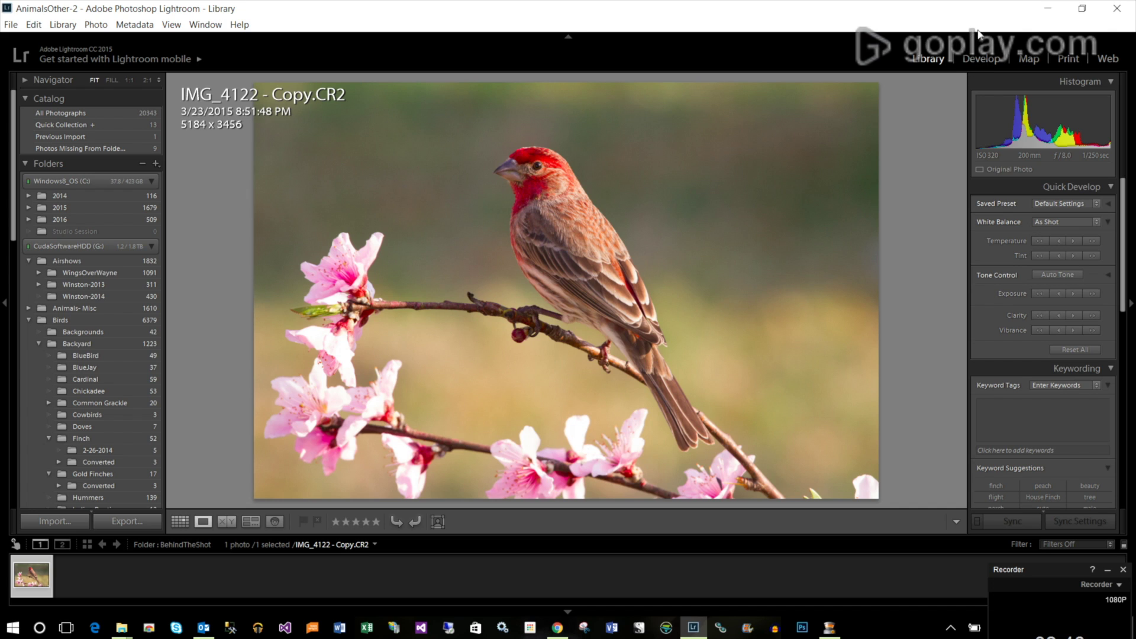
Step: Crop the photo in the Develop module to 4860 x 3240, keeping the original aspect and trimming the image's top and right edges
click(984, 58)
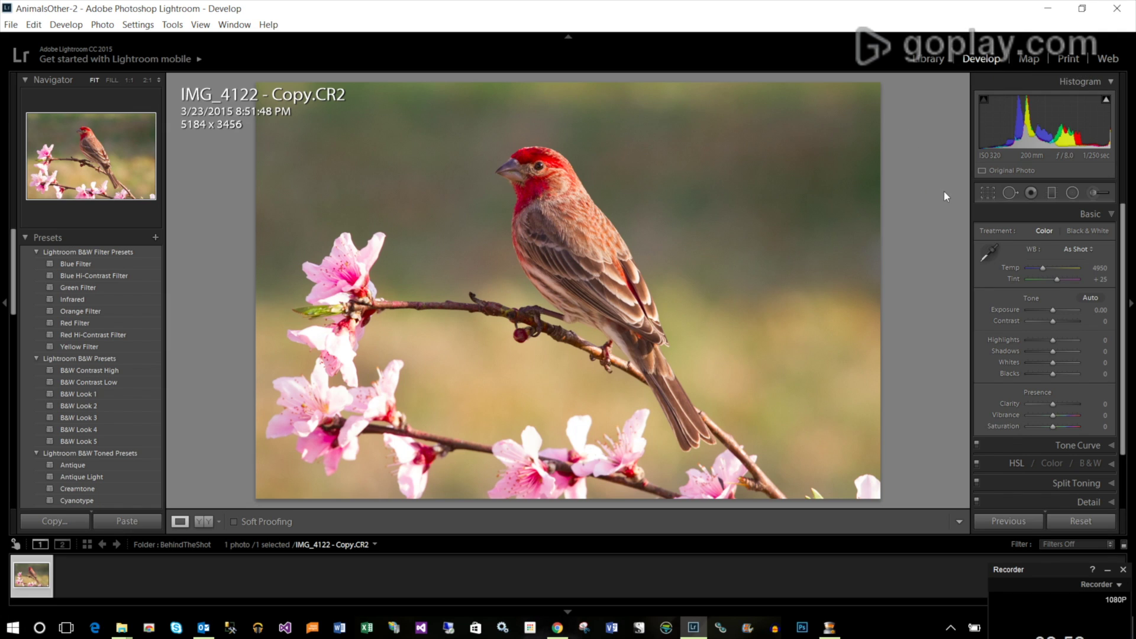
click(986, 194)
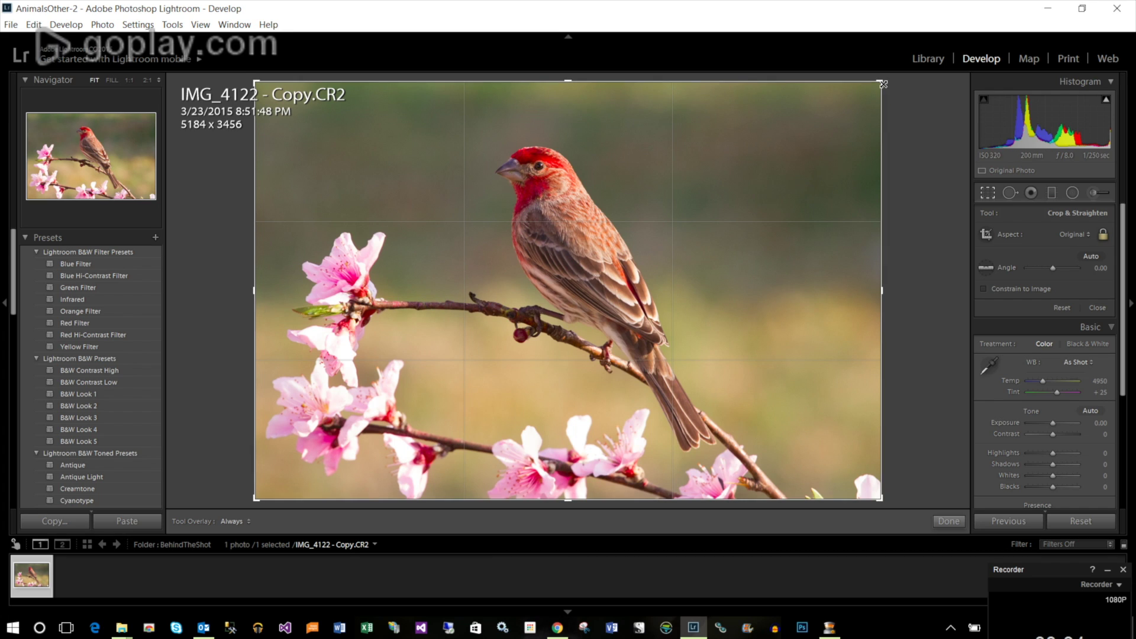
drag(883, 84, 717, 208)
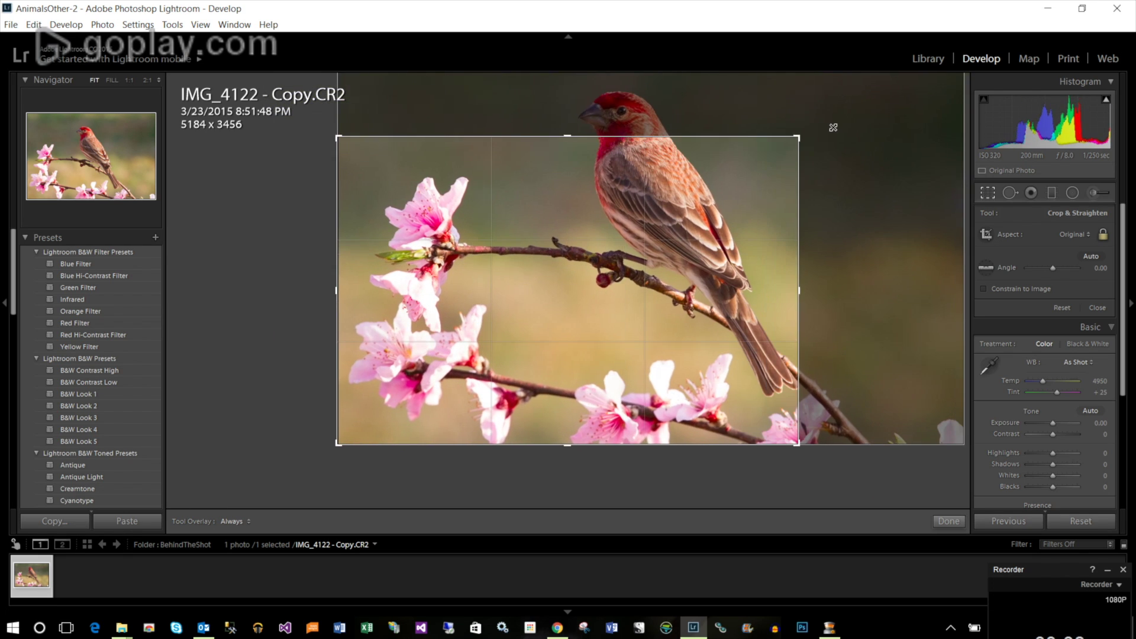
drag(811, 150, 885, 94)
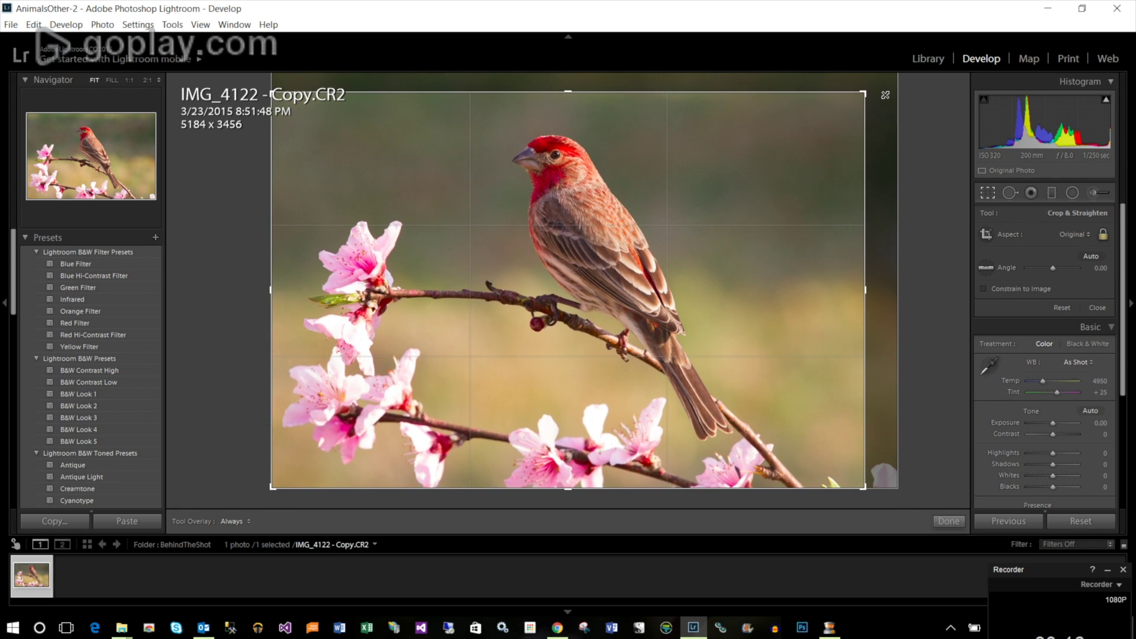
drag(885, 95, 882, 97)
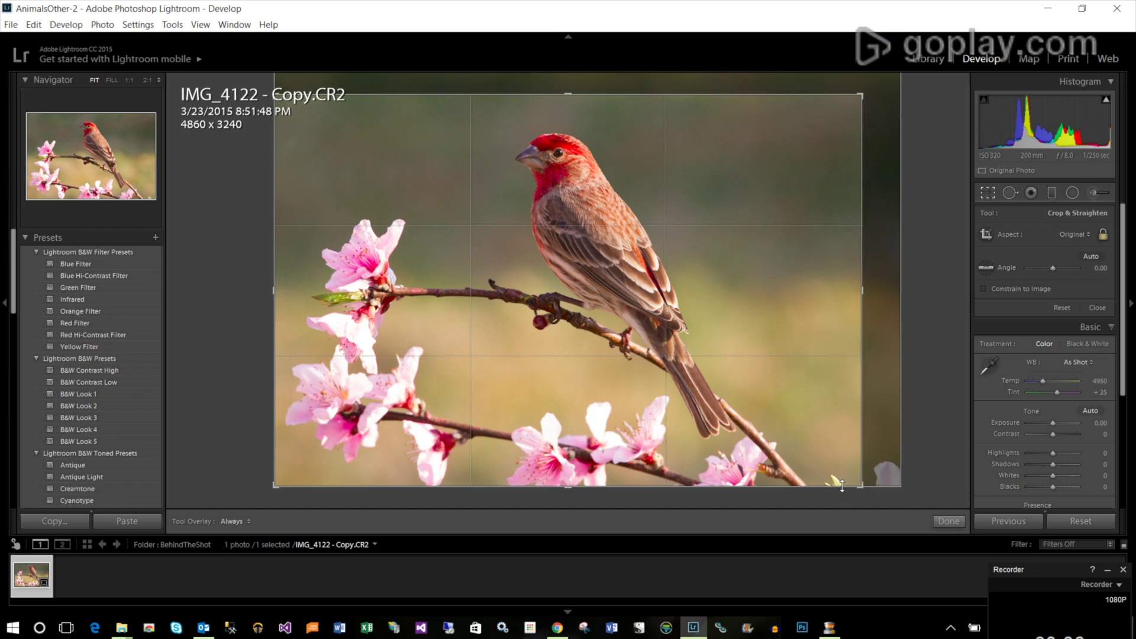
click(951, 526)
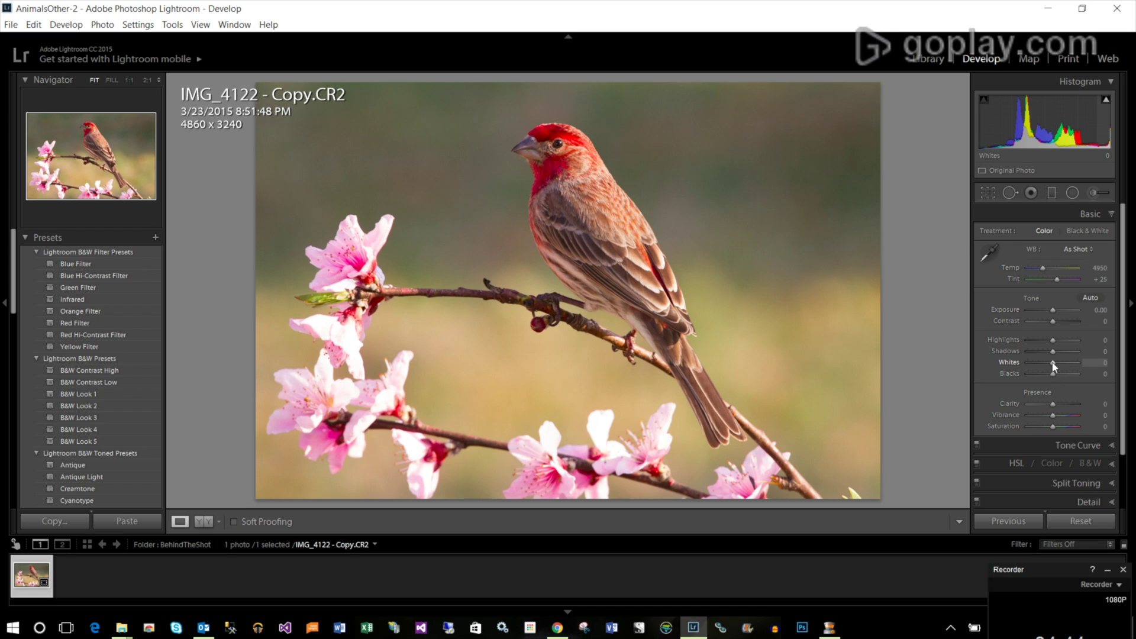
Step: Set Whites to -40 while checking highlight clipping with the threshold preview
key(alt)
alt+click(1054, 363)
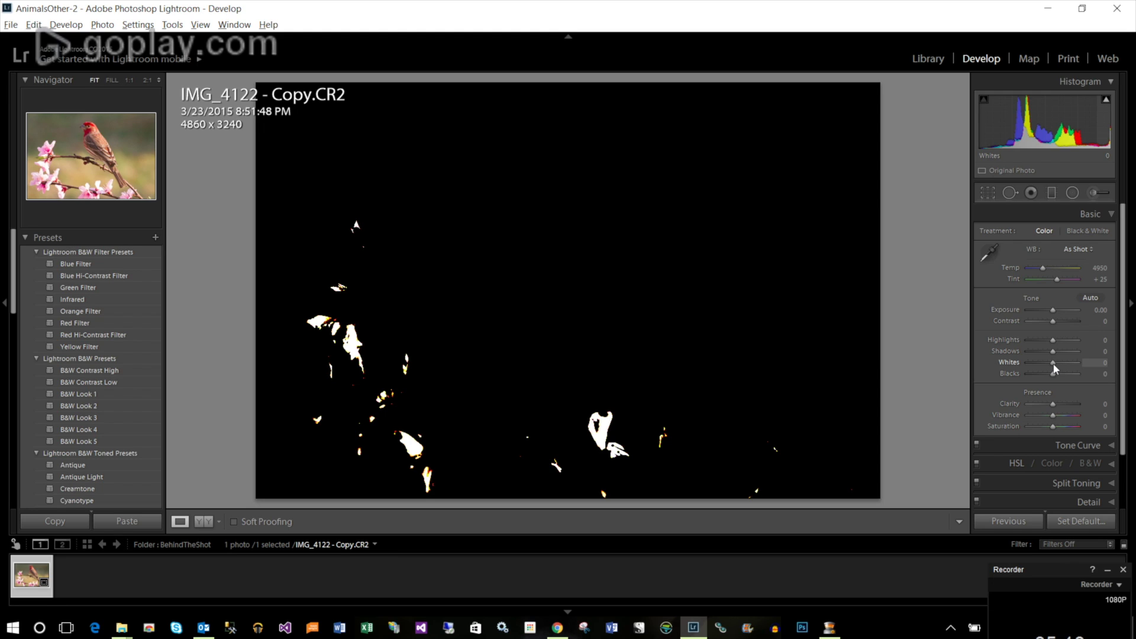
mouse_move(1054, 368)
mouse_down()
mouse_move(1020, 374)
mouse_move(1044, 363)
mouse_up()
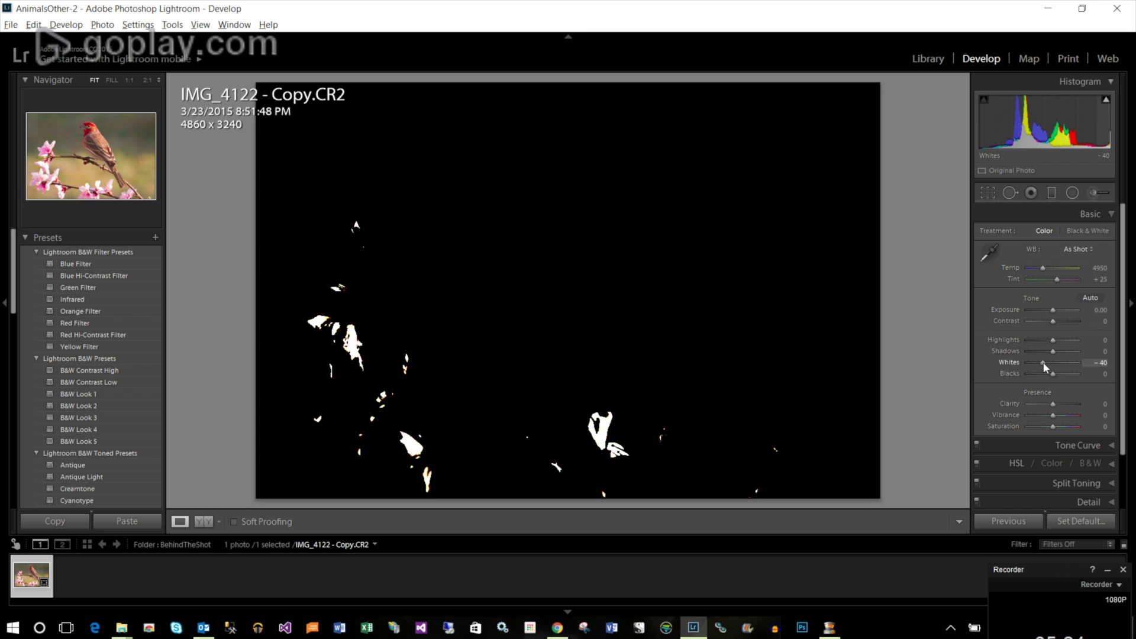
drag(1044, 363, 1043, 365)
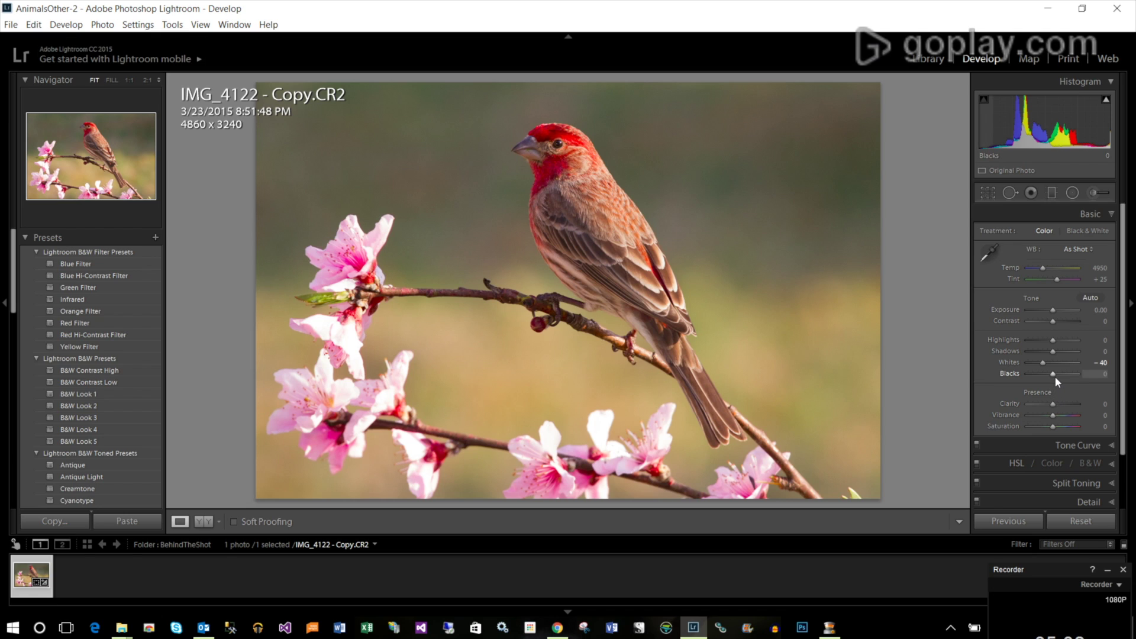
Step: Set Blacks to -12 while checking shadow clipping with the threshold preview
alt+click(1053, 374)
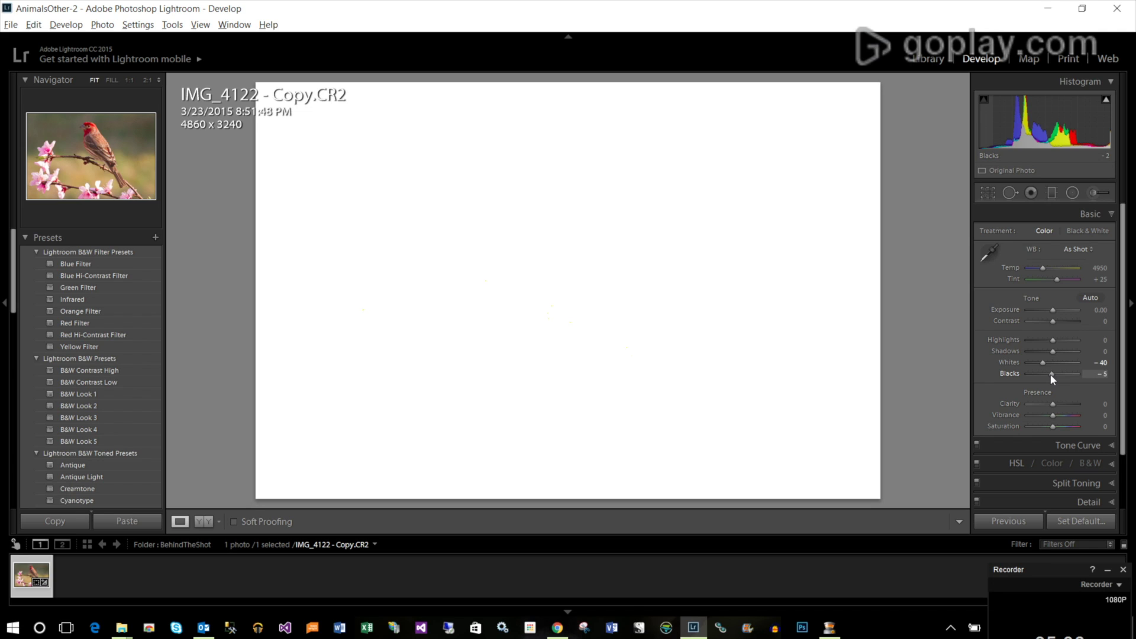
drag(1050, 374, 952, 386)
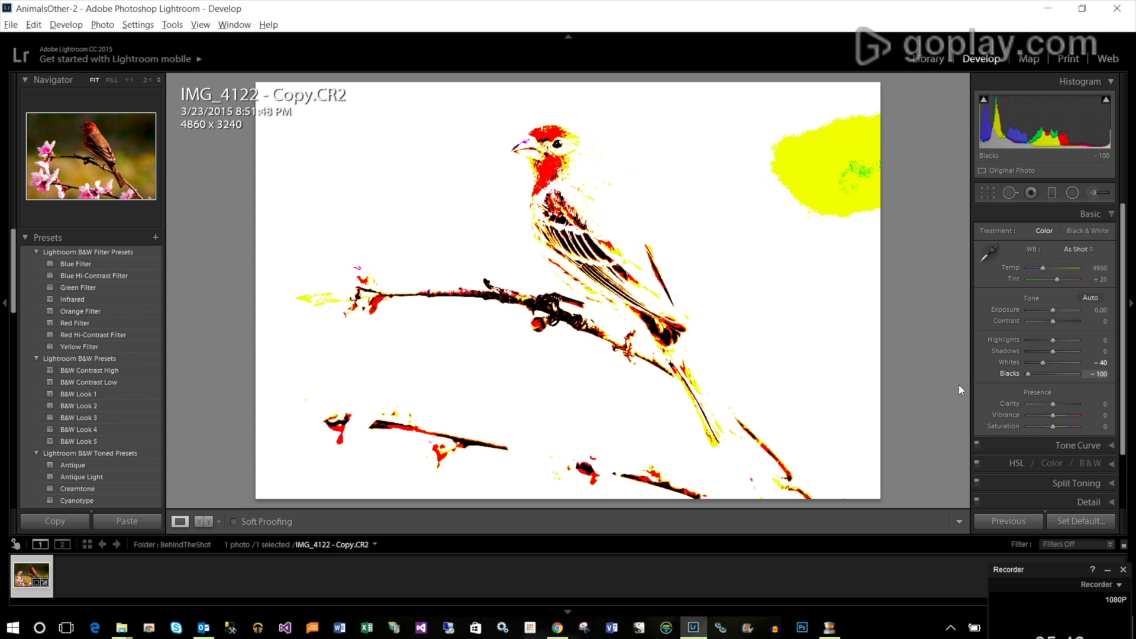
drag(1016, 371, 1050, 376)
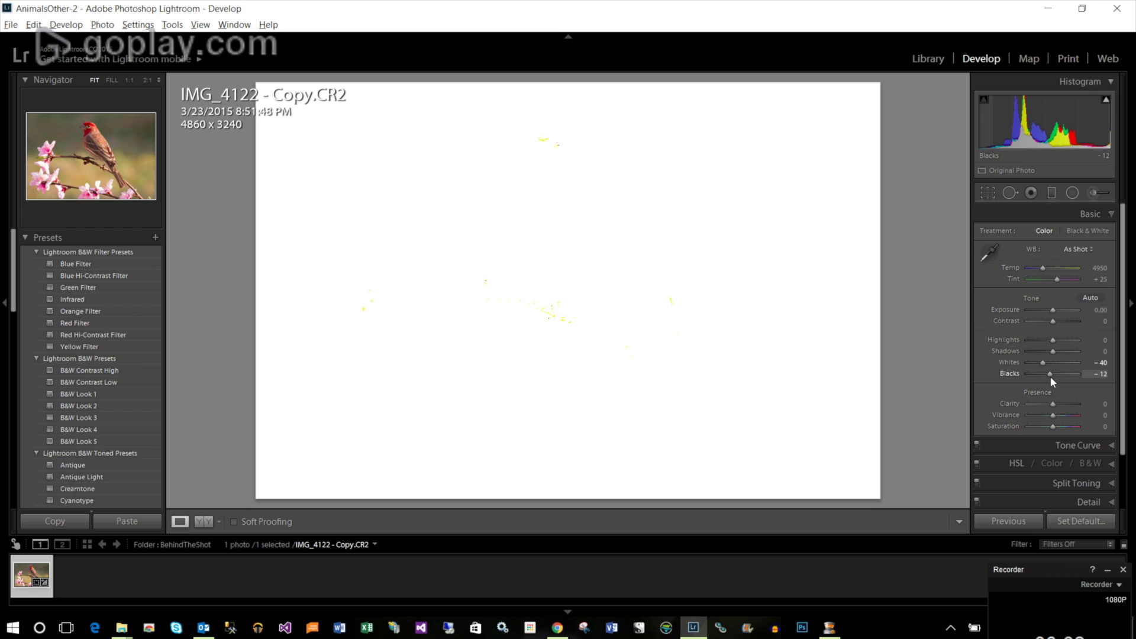
drag(1050, 377, 1049, 376)
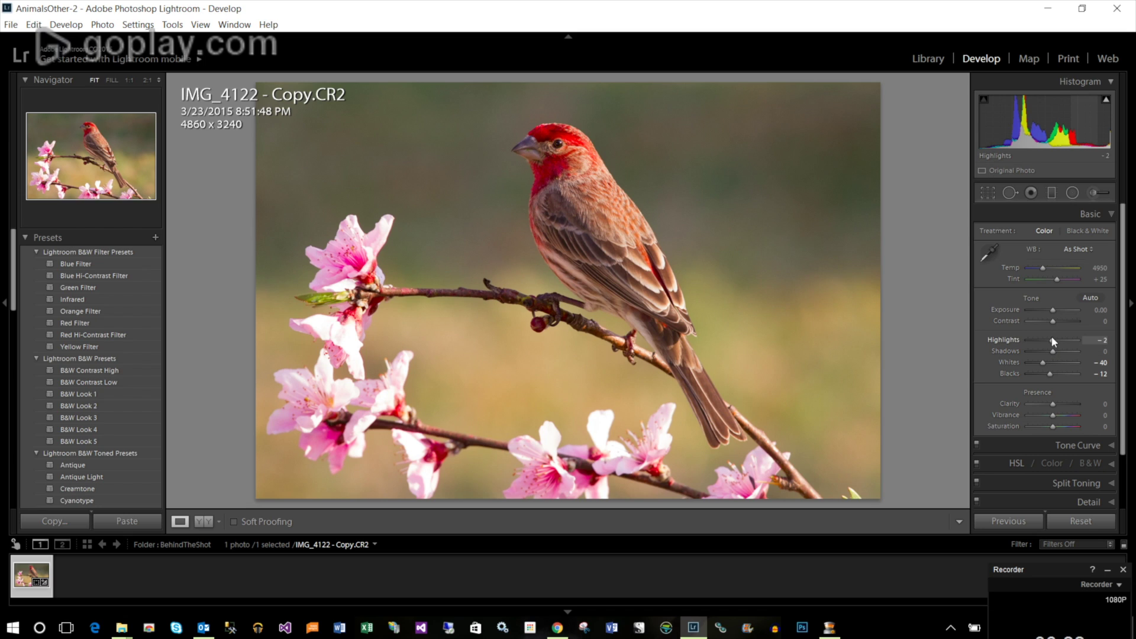
Step: Lower Highlights to -88 and check the detail on the bird's head at 1:1
drag(1057, 341, 1016, 353)
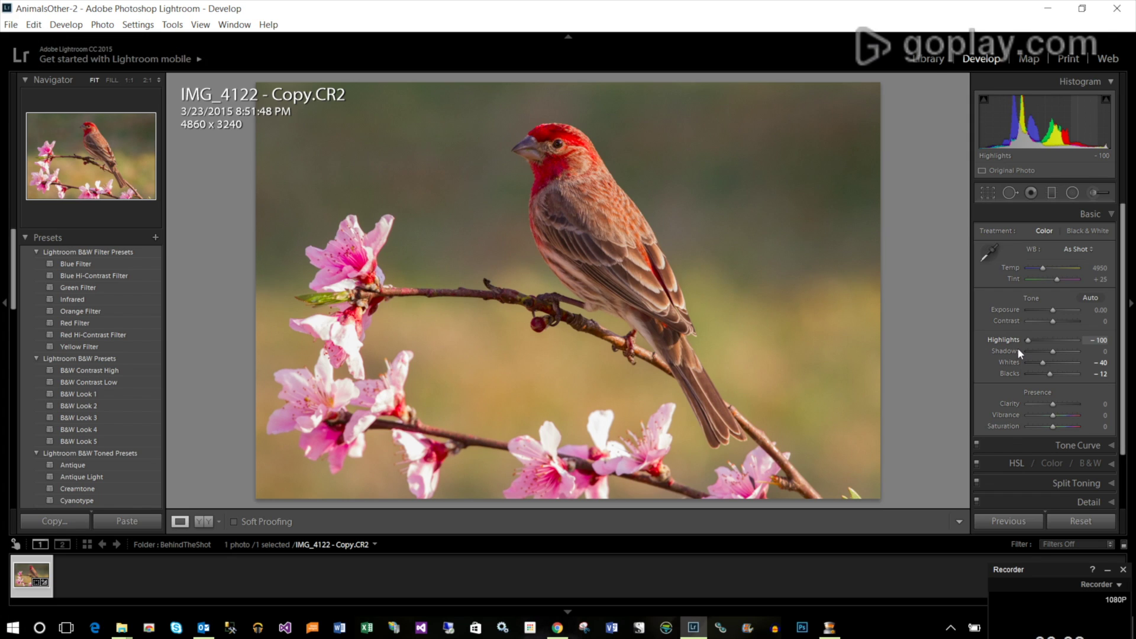
drag(1018, 353, 1032, 351)
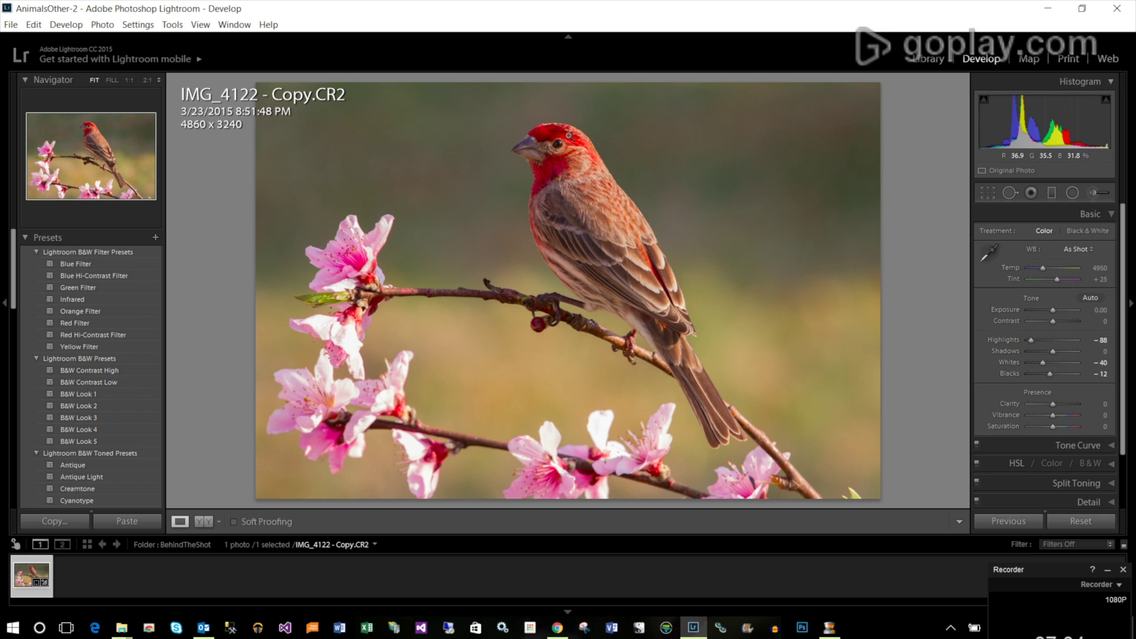
click(565, 140)
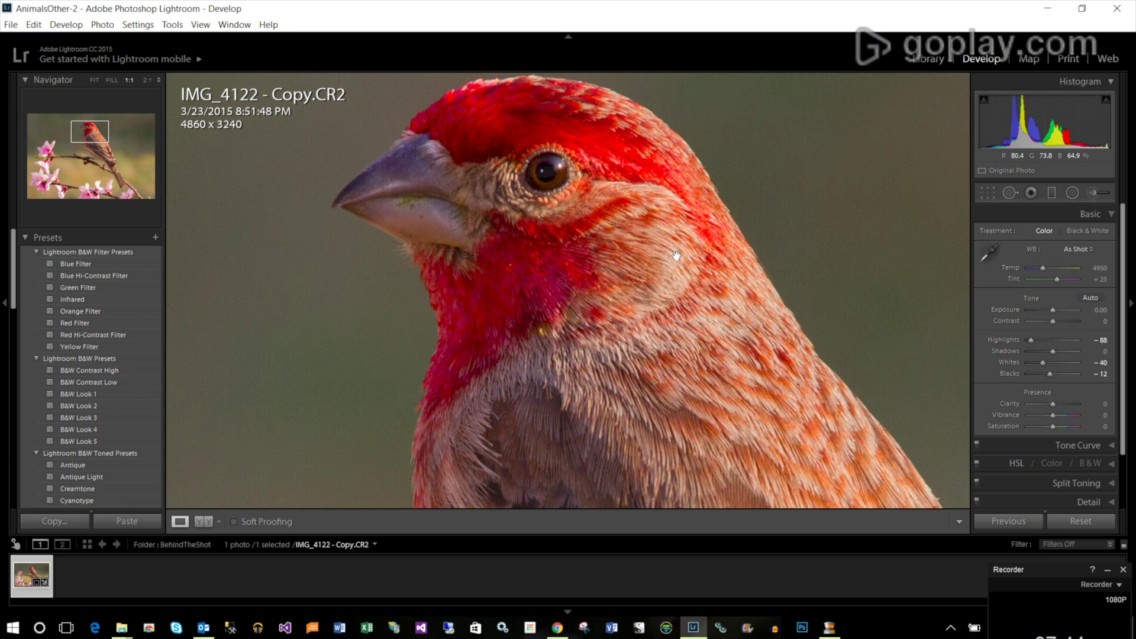
click(618, 263)
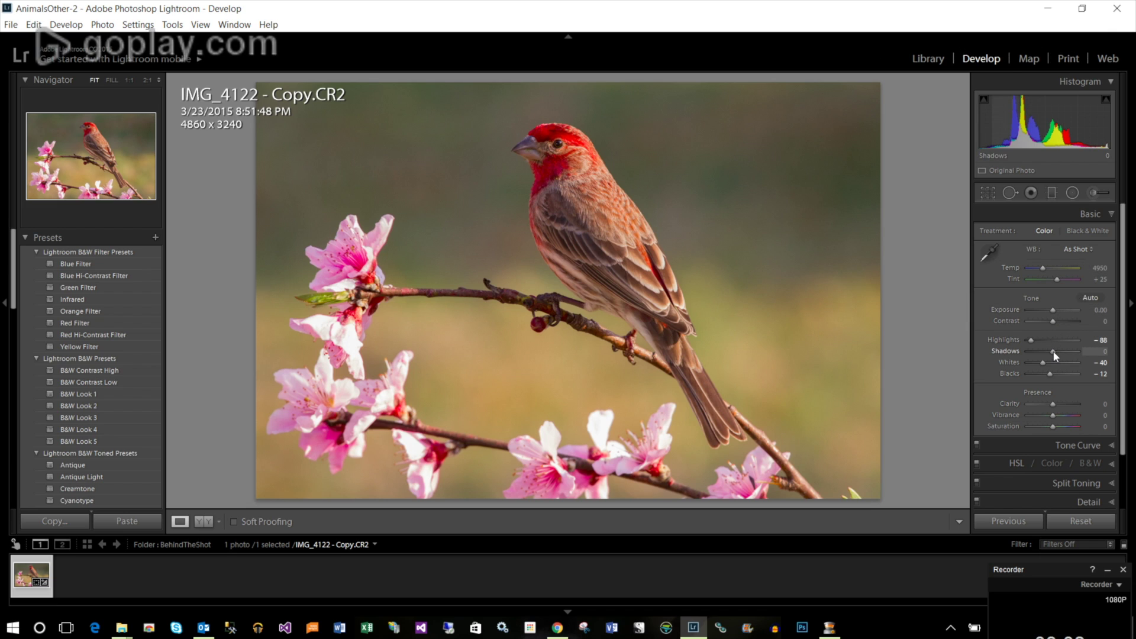
Step: Raise Shadows to +31 after trying stronger settings
drag(1055, 350, 1078, 342)
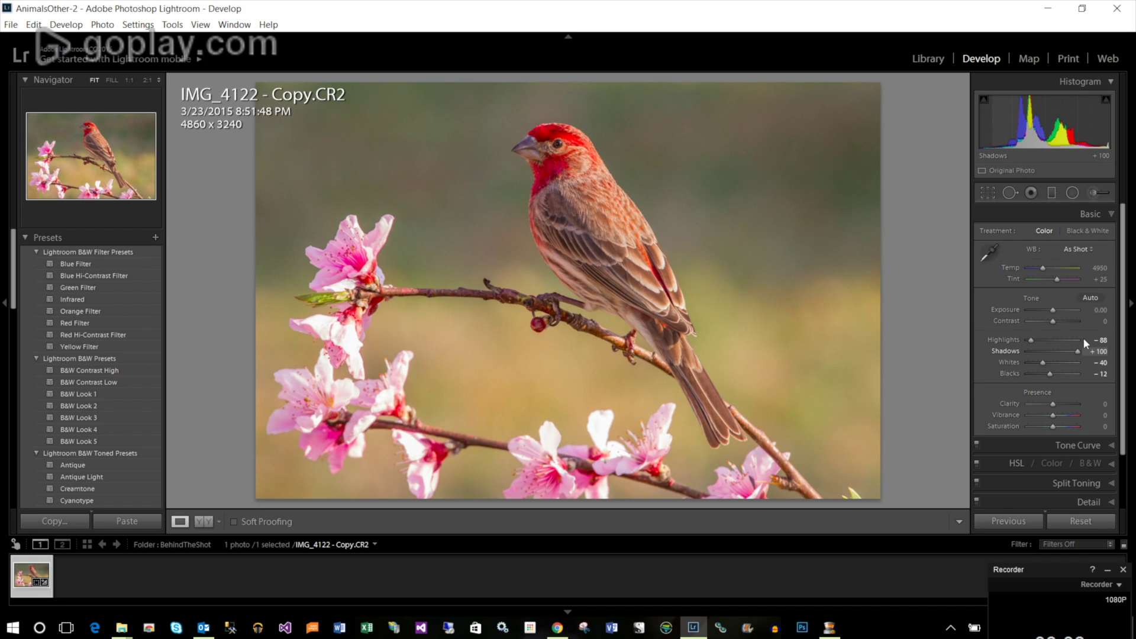
drag(1075, 342, 1073, 351)
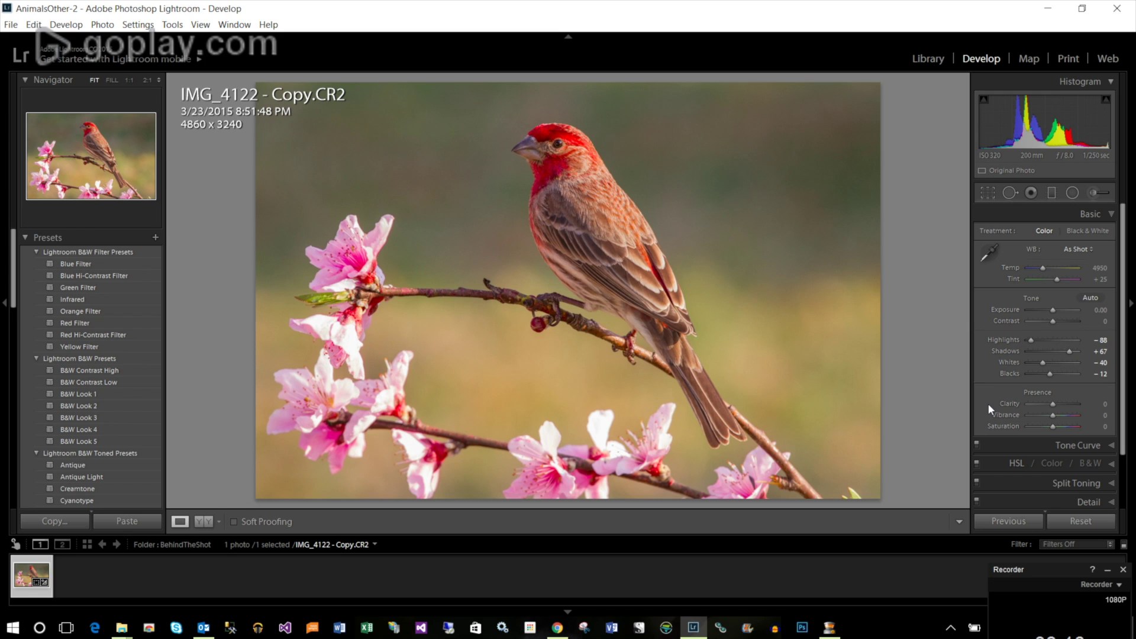
drag(1069, 350, 1068, 352)
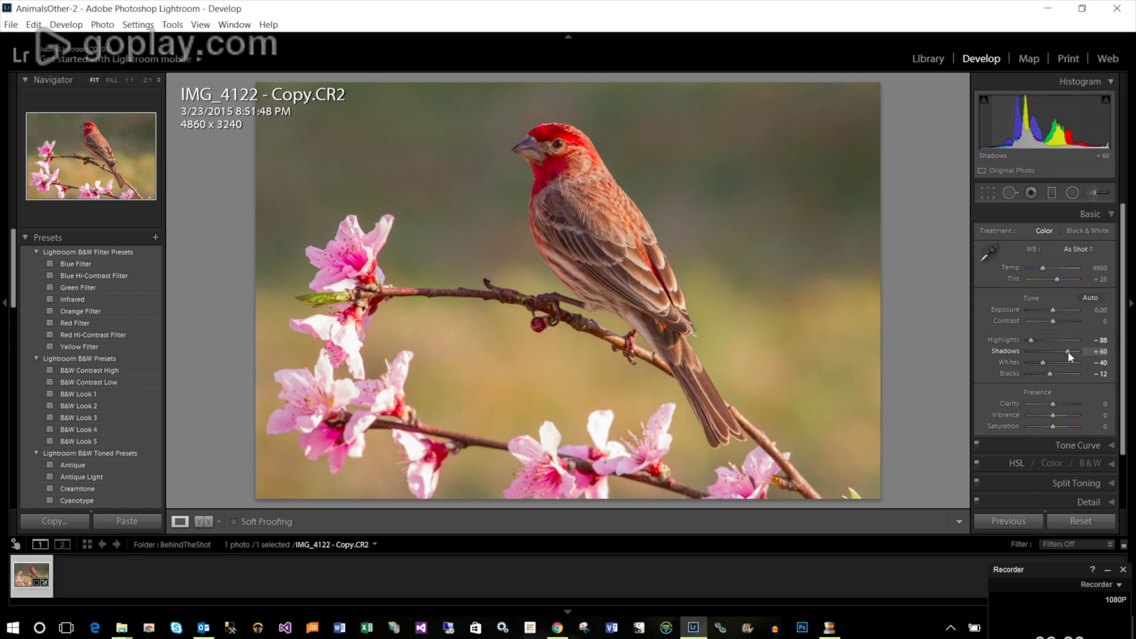
drag(1068, 351, 1059, 355)
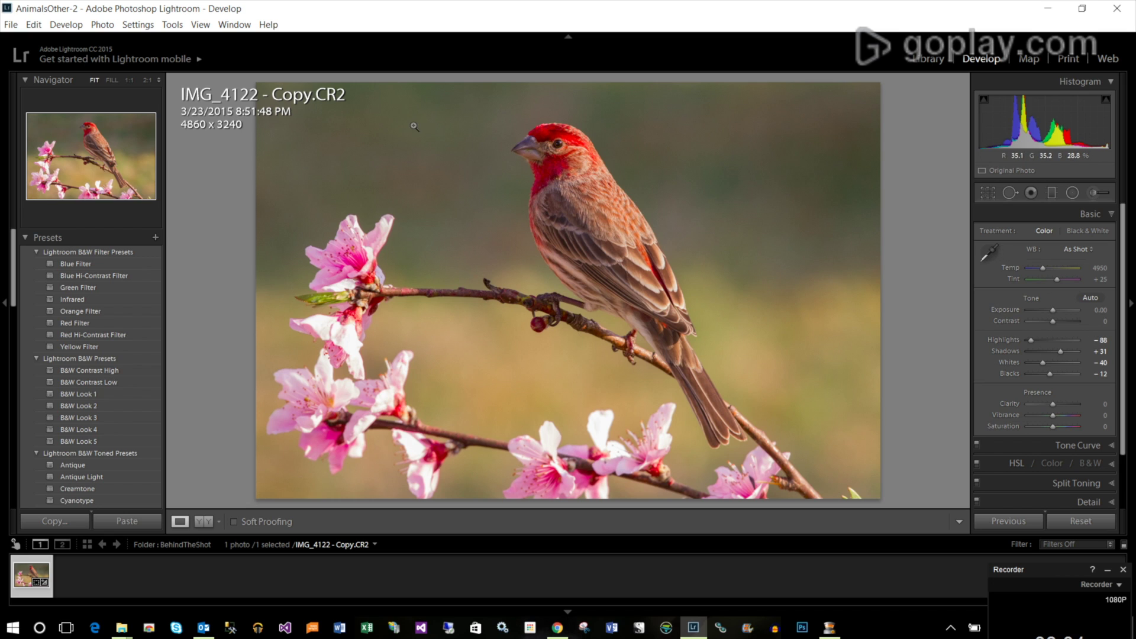
Step: Examine the blurred background and the bird's head at 1:1 for noise, then return to the full view
click(368, 122)
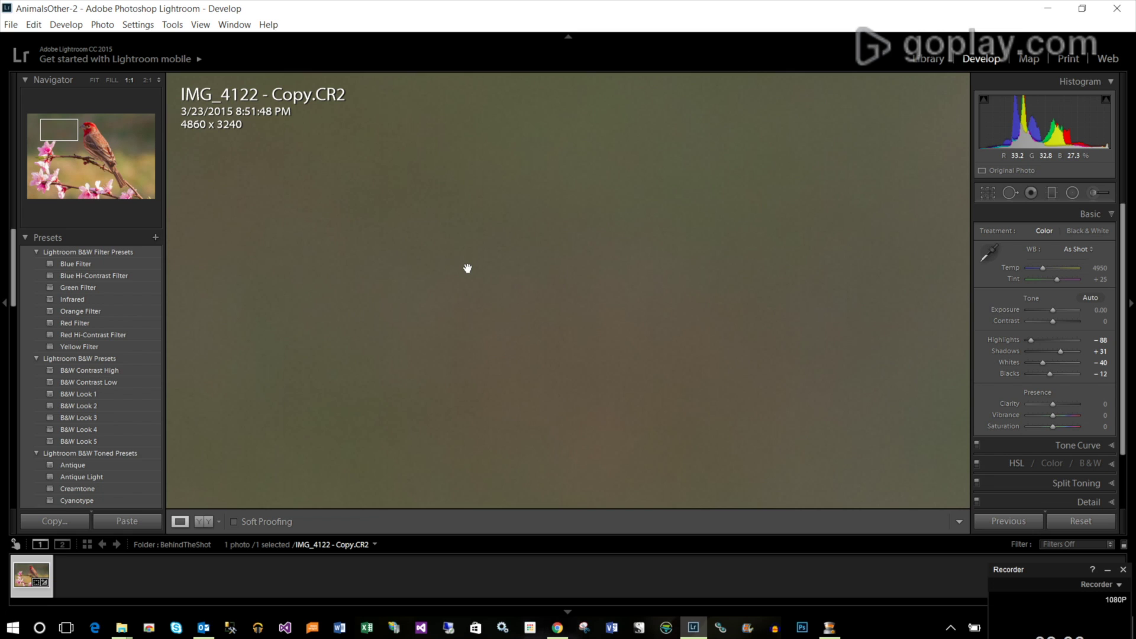
drag(552, 281, 441, 272)
drag(572, 330, 514, 272)
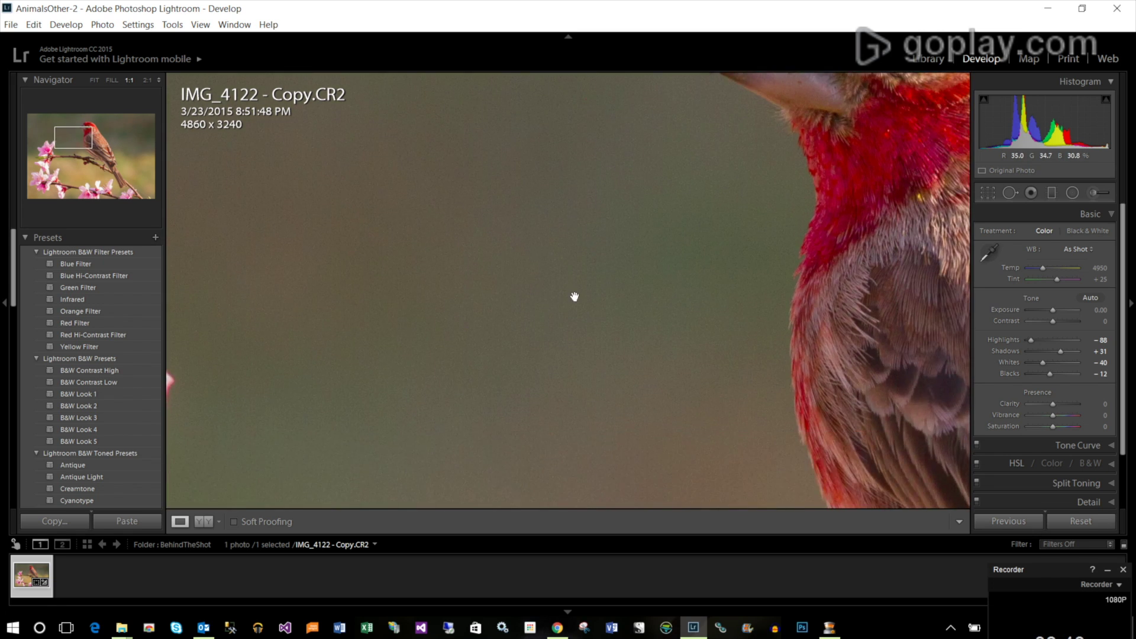
drag(573, 294, 505, 261)
drag(637, 224, 486, 364)
drag(597, 237, 464, 348)
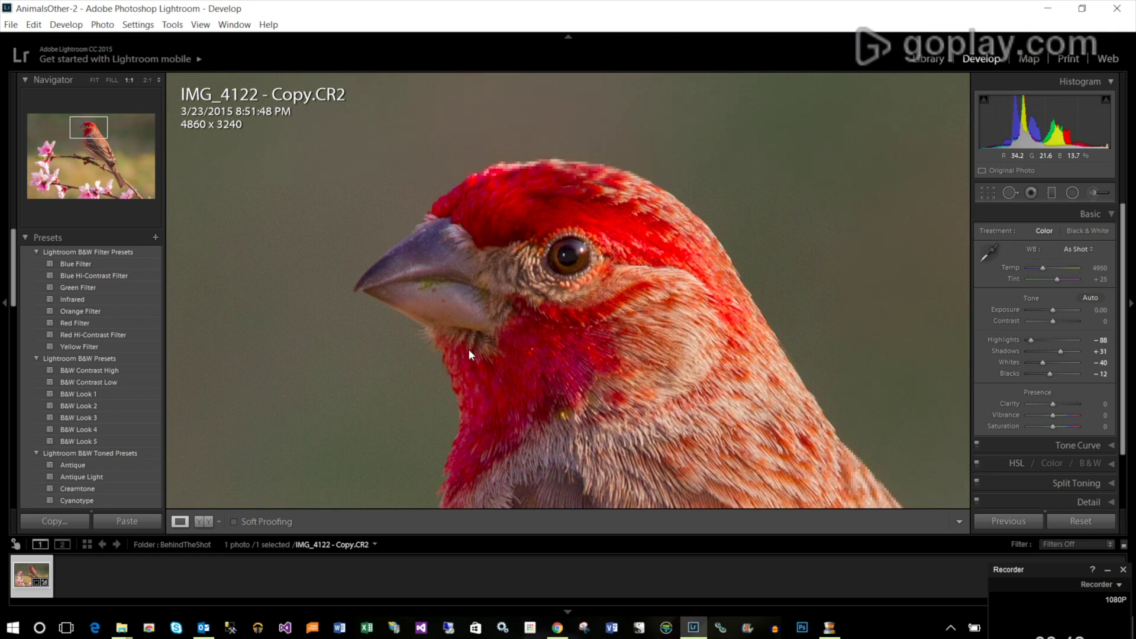
click(580, 290)
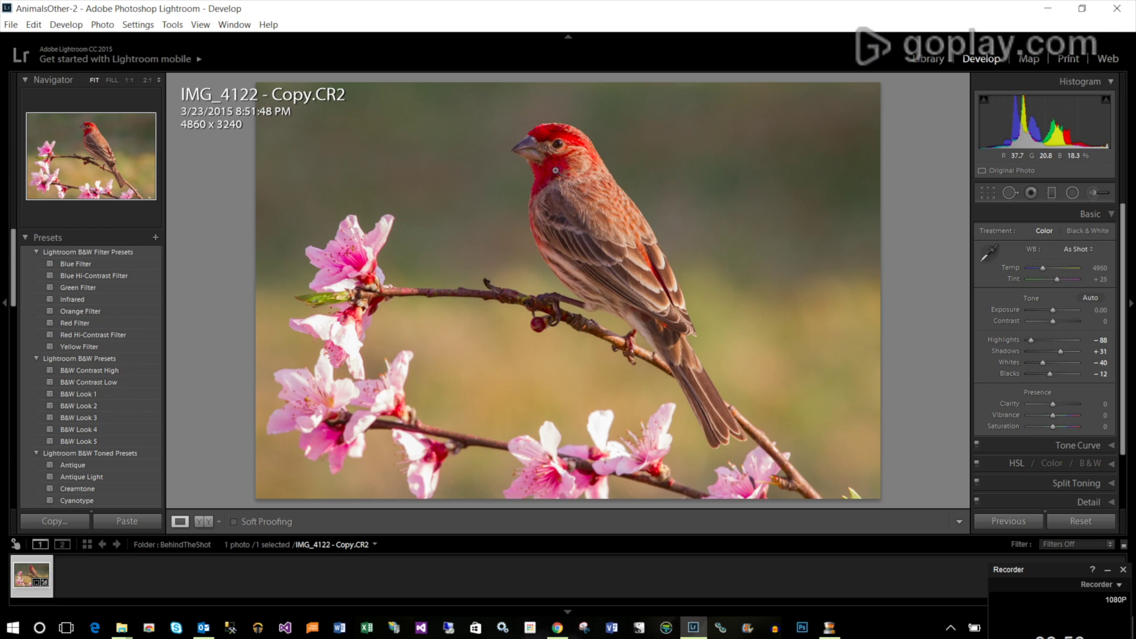
click(1096, 195)
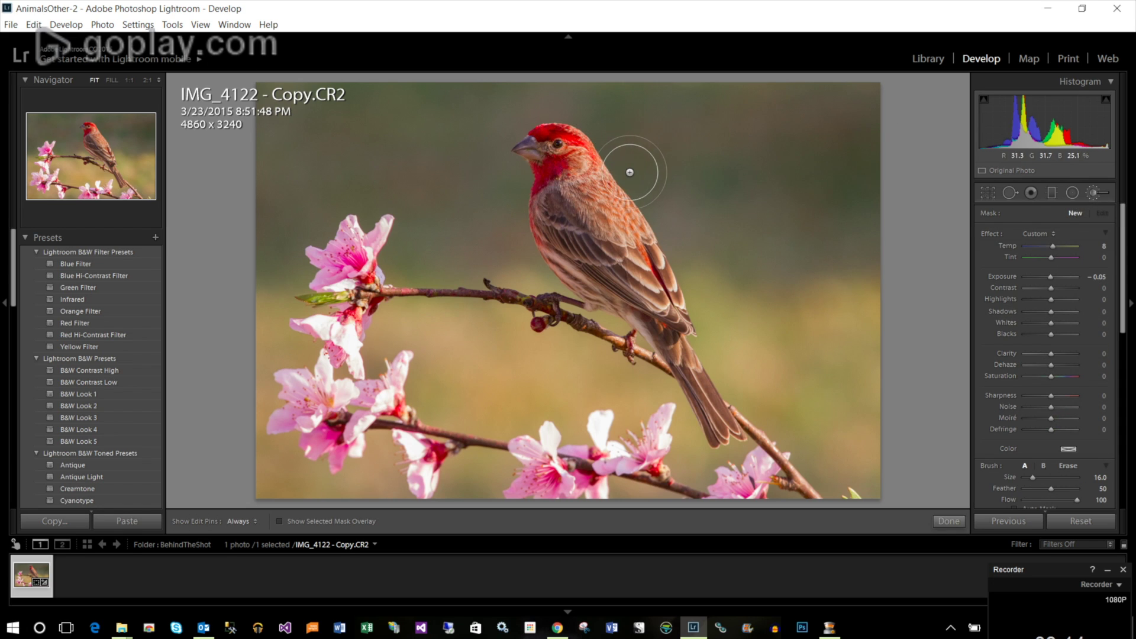
click(1098, 193)
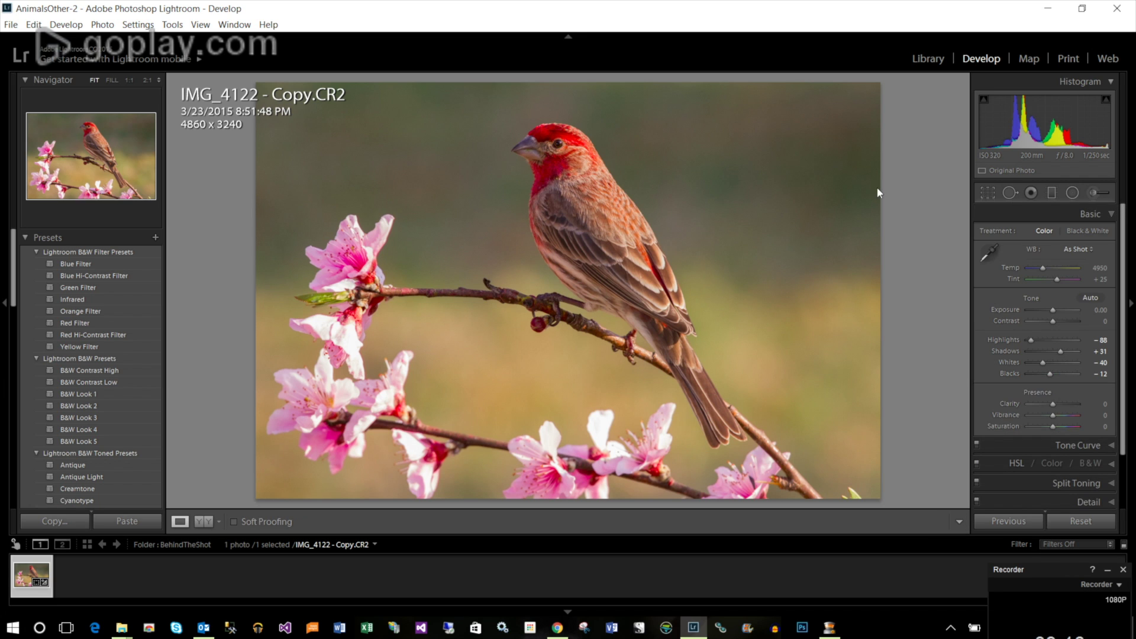
Step: Examine the shaded areas of the bird's head, wing and breast feathers at 1:1
click(558, 159)
drag(558, 159, 571, 205)
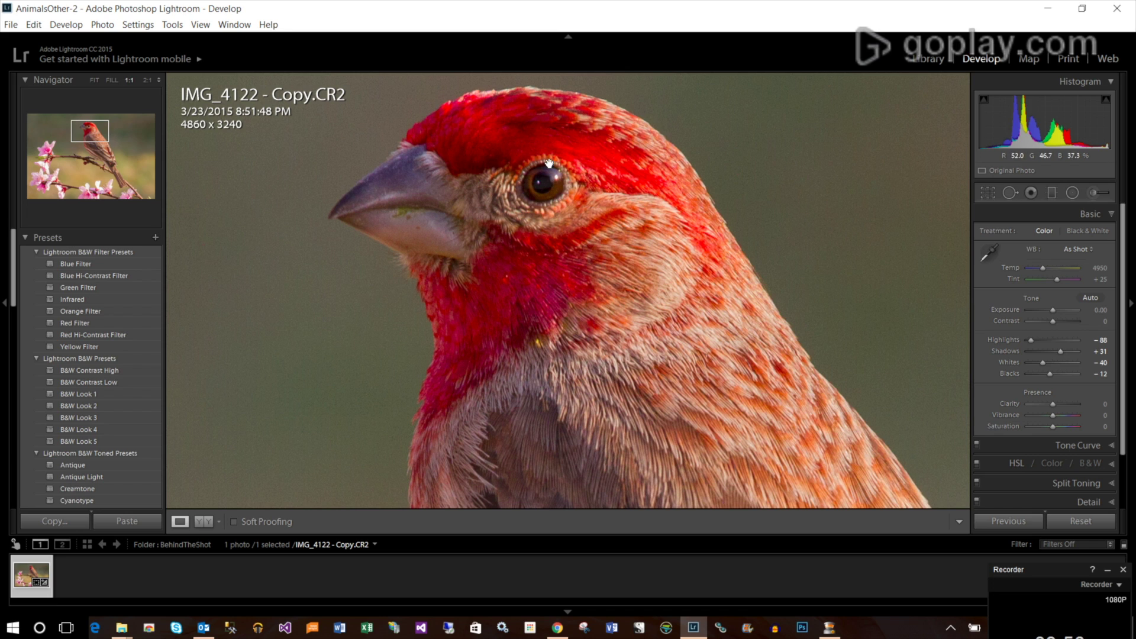
drag(577, 248, 490, 161)
drag(524, 273, 526, 180)
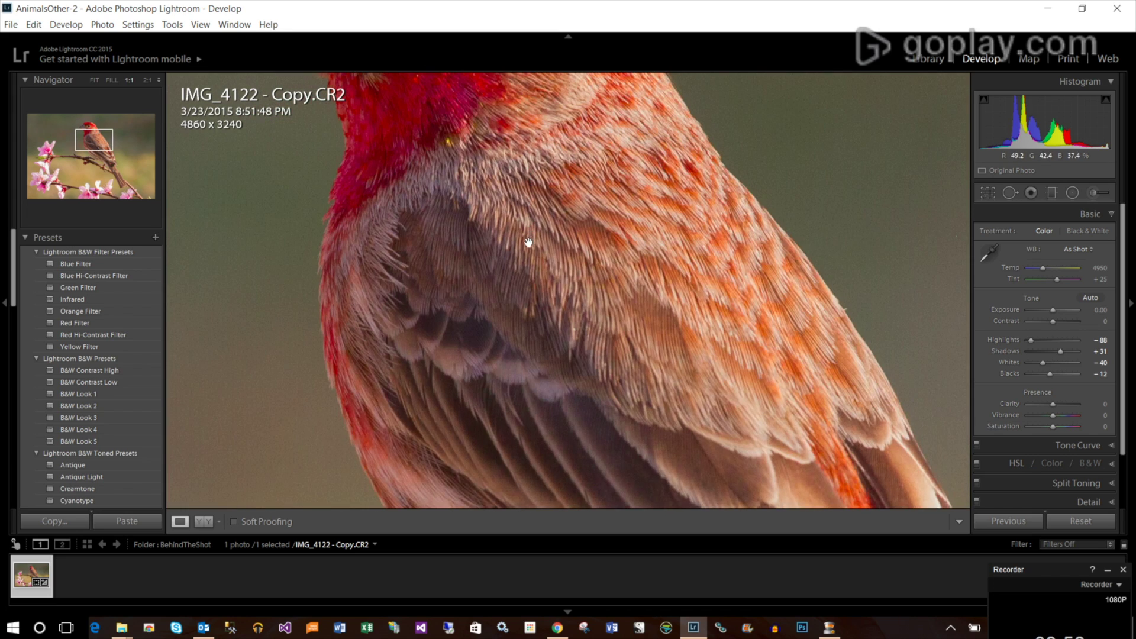
drag(530, 264, 569, 124)
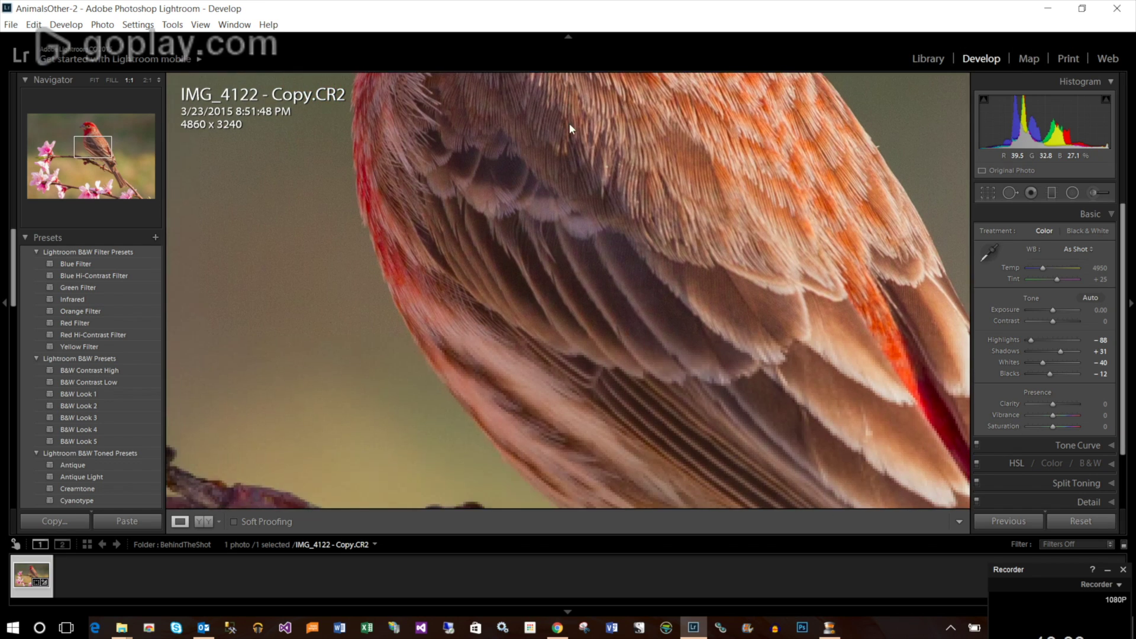
drag(473, 319, 469, 170)
drag(595, 311, 595, 251)
drag(537, 158, 786, 445)
mouse_move(639, 301)
mouse_down()
mouse_move(703, 418)
mouse_move(664, 373)
mouse_move(669, 417)
mouse_up()
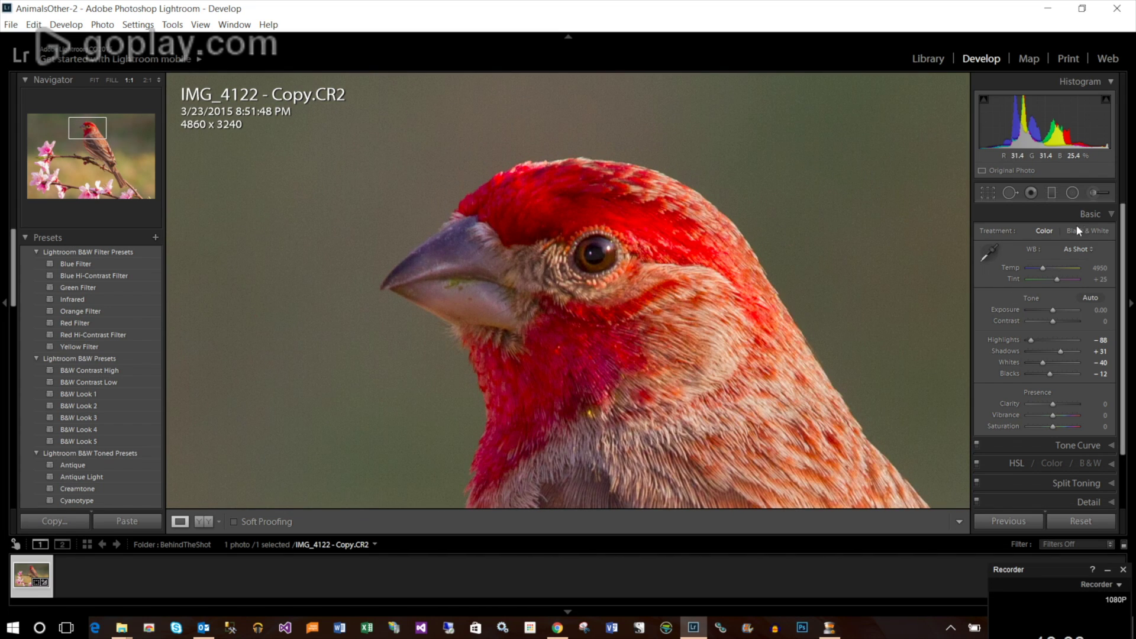
Step: Start a new Adjustment Brush mask with Exposure set to 0.14
click(1094, 192)
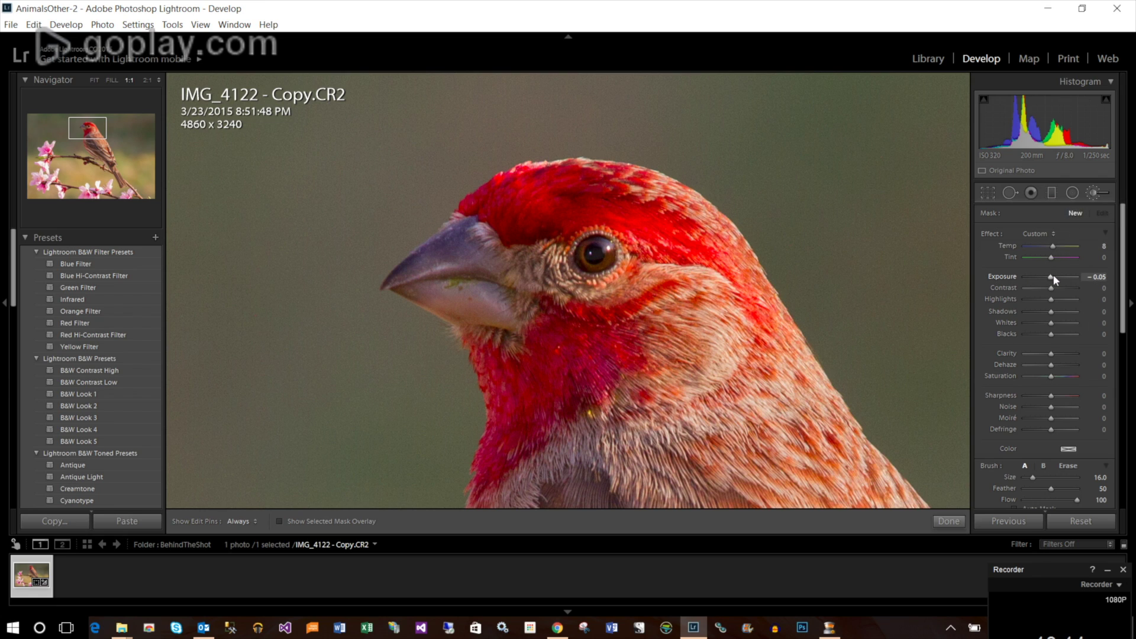
drag(1053, 276, 1053, 275)
drag(1052, 276, 1055, 278)
click(1101, 277)
text(0.14)
key(Return)
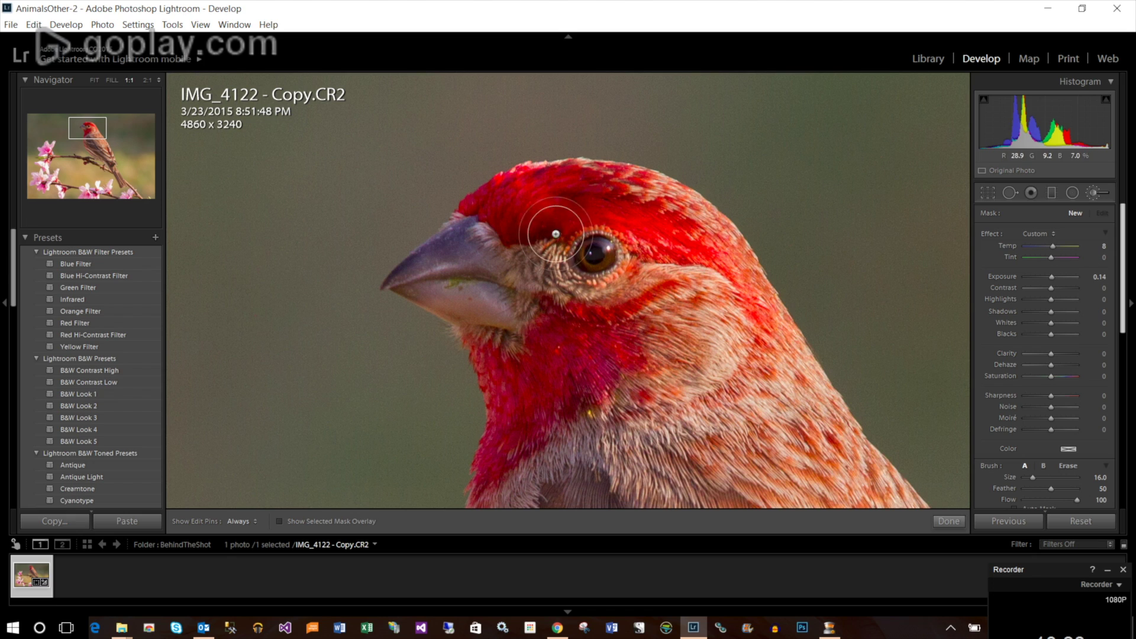
Step: Enlarge the brush to size 20 and paint over the shaded face at the base of the beak
scroll(538, 254, up, 2)
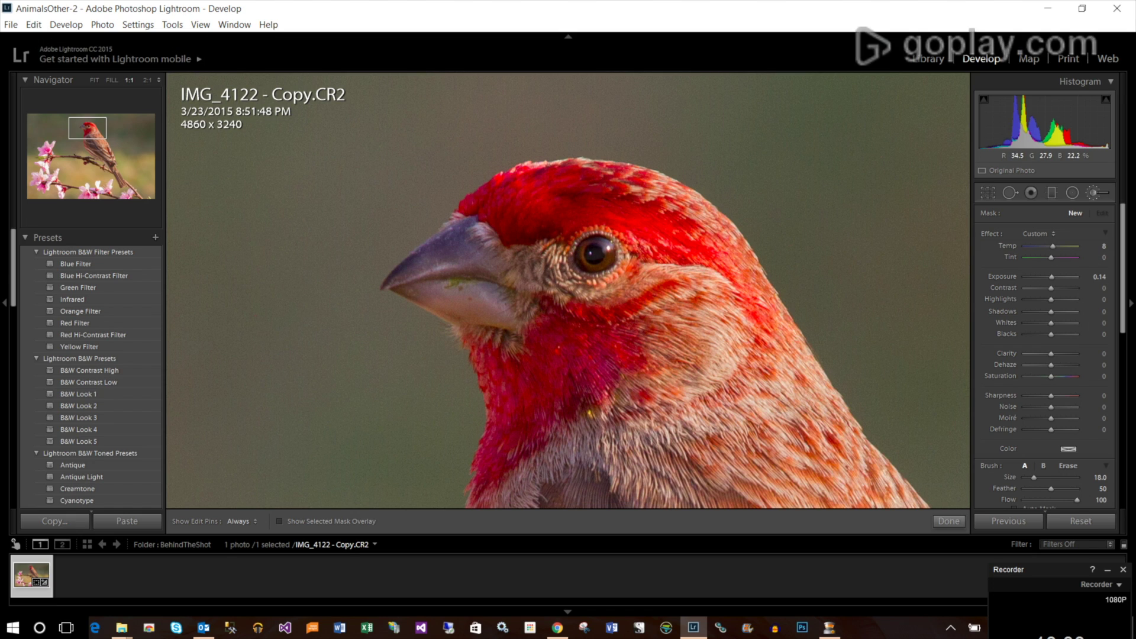
key(h)
scroll(528, 329, up, 2)
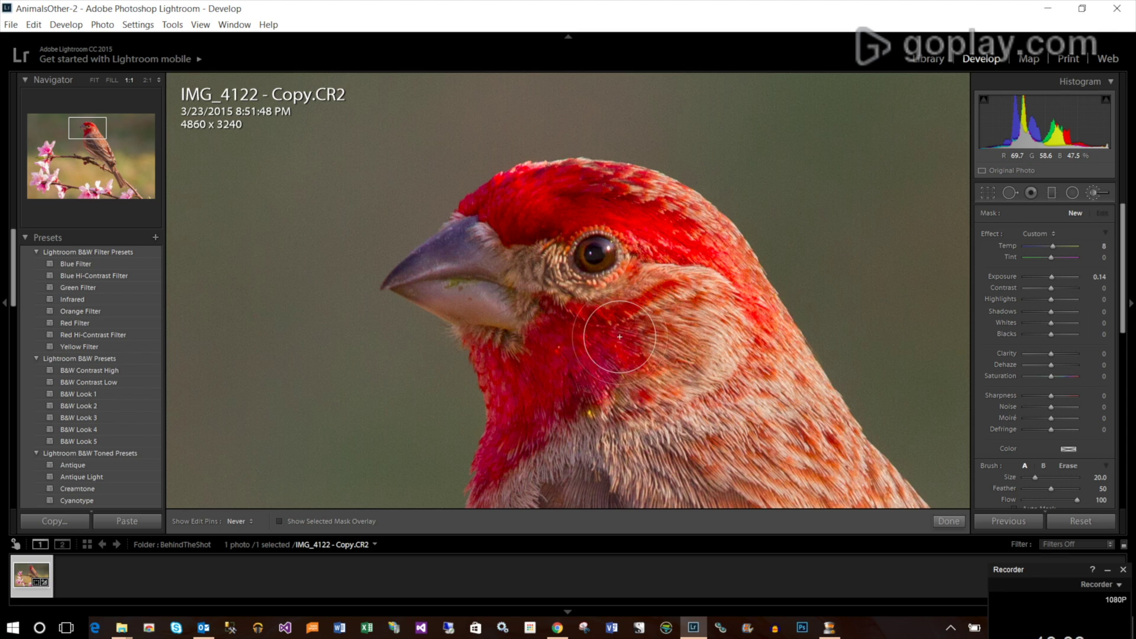
mouse_move(563, 317)
mouse_down()
mouse_move(520, 295)
mouse_move(511, 273)
mouse_up()
key(h)
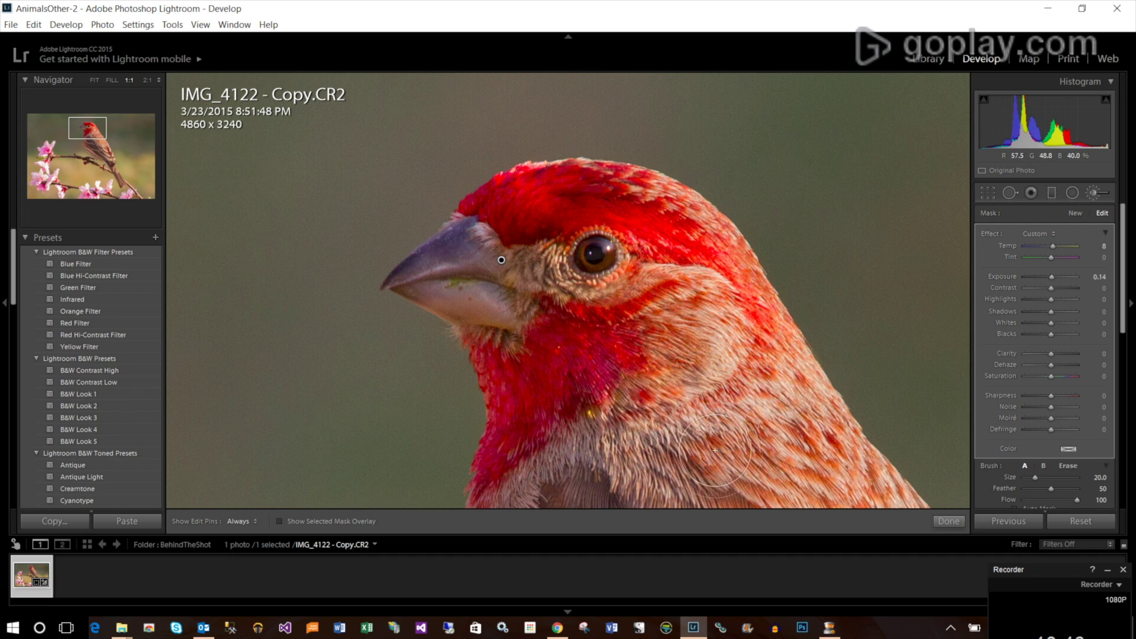
Step: Raise the face adjustment's Exposure to 0.32, finish brushing and return to the full view
key(h)
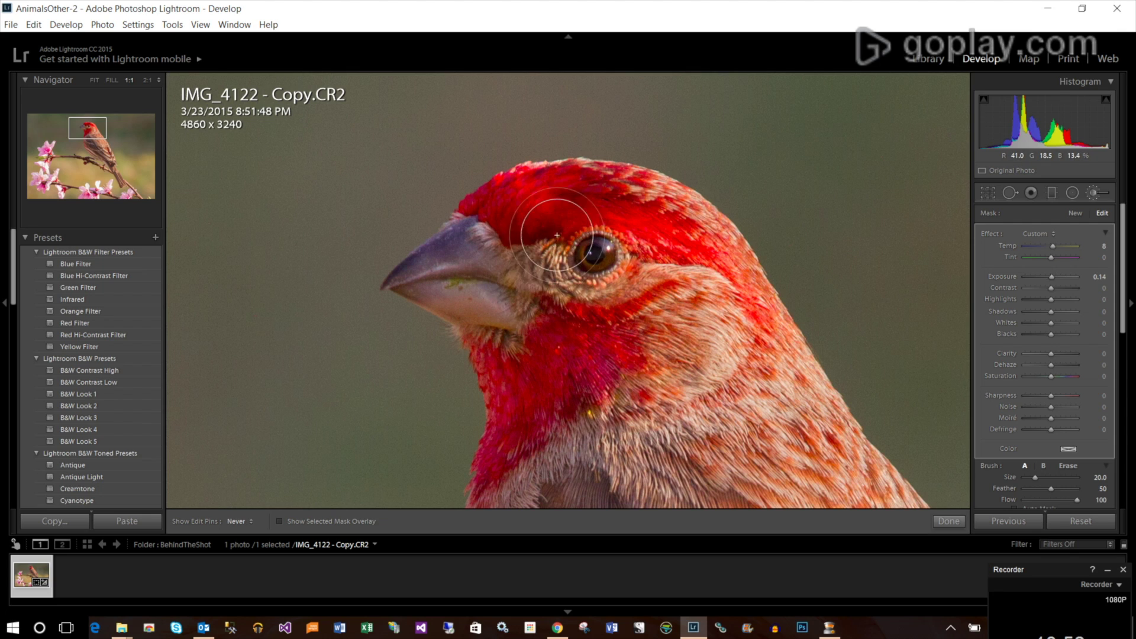
key(h)
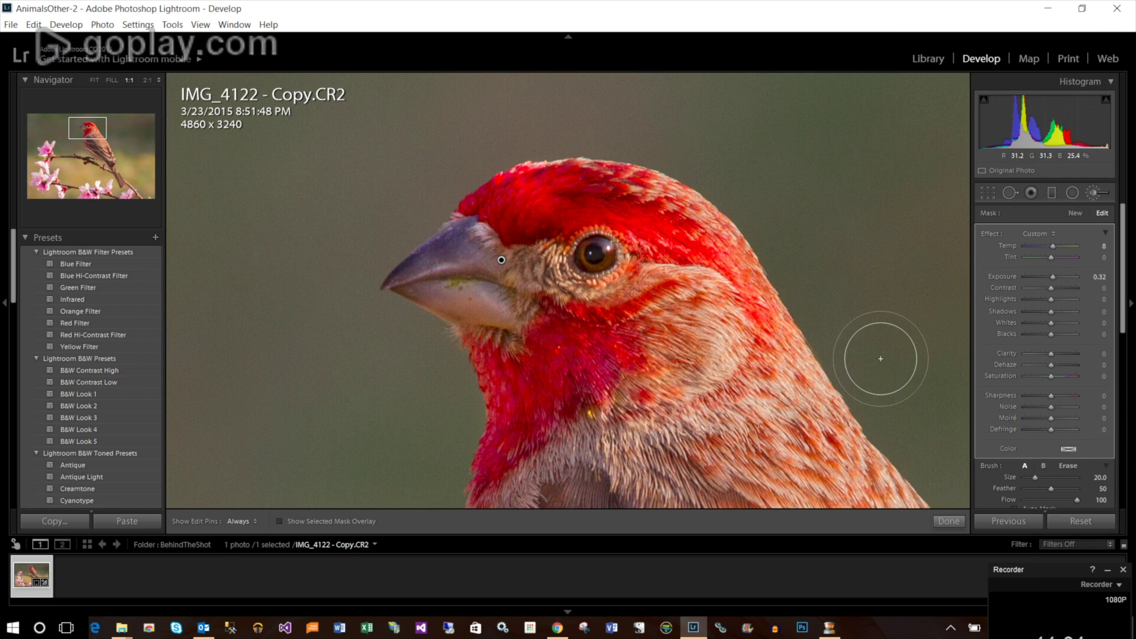
click(948, 521)
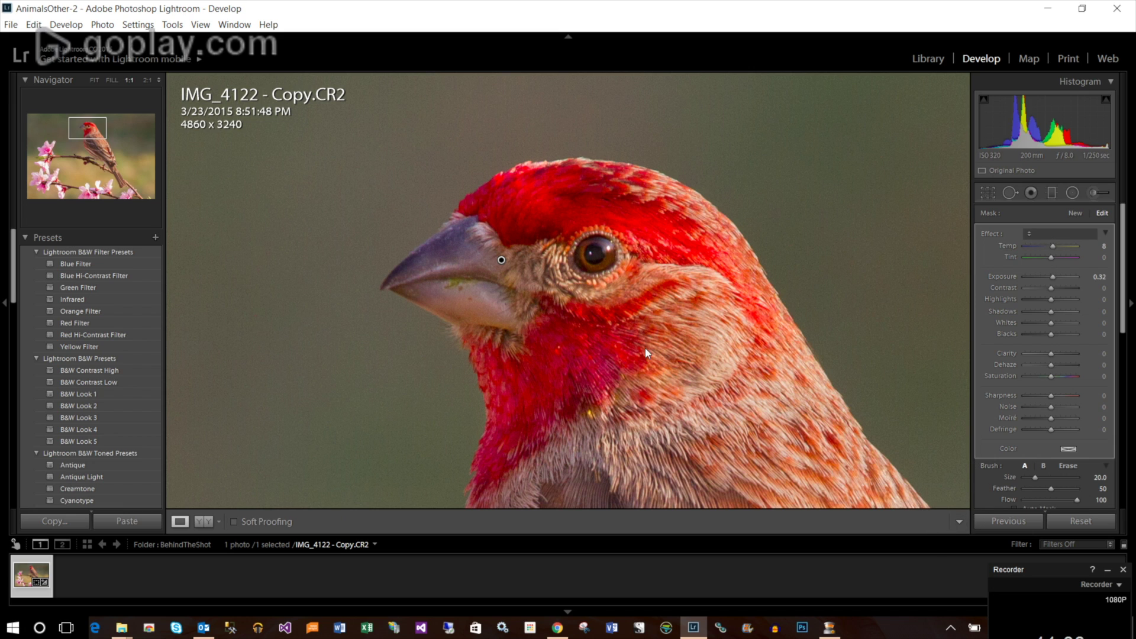
click(705, 354)
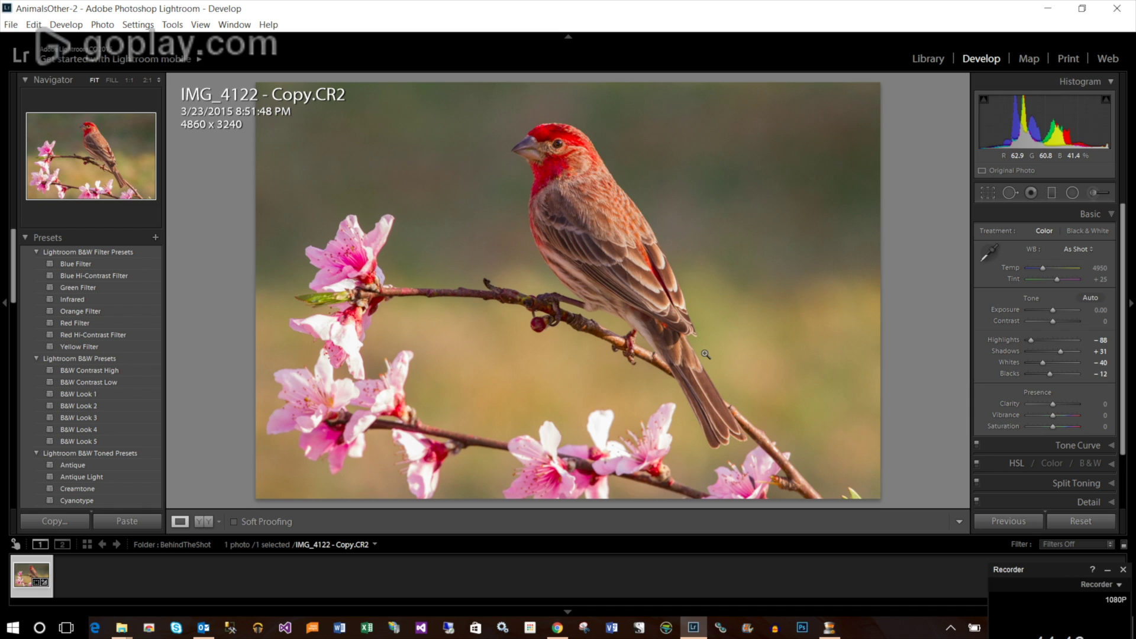
Step: Reselect the brush adjustment on the bird's face at 1:1 and reduce the brush size to 7
click(535, 159)
drag(539, 169, 588, 398)
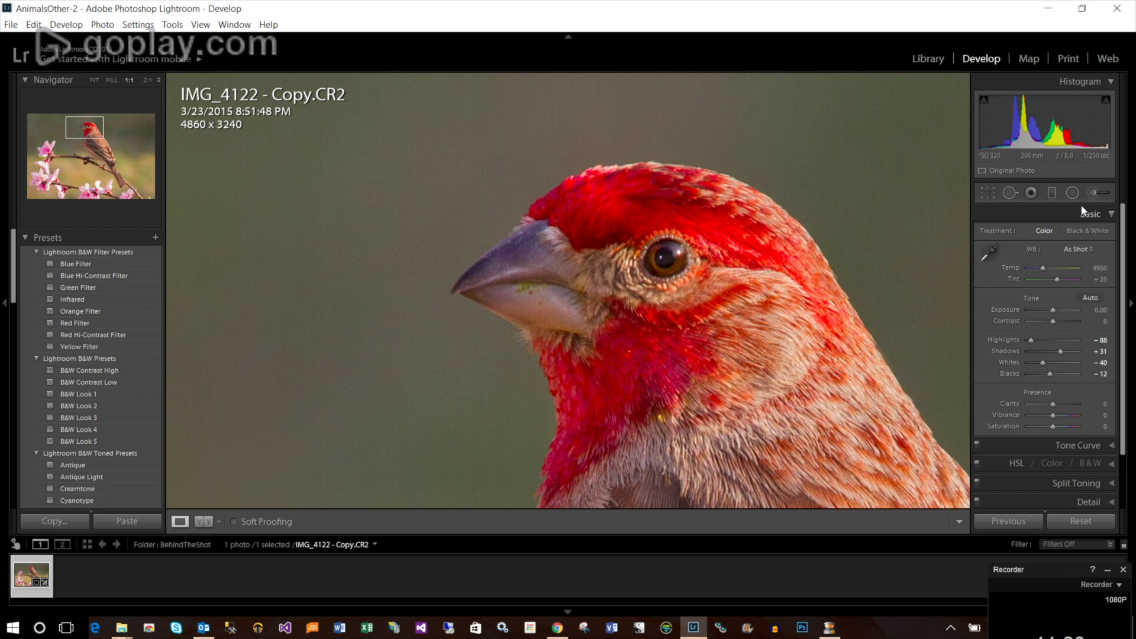
click(1092, 192)
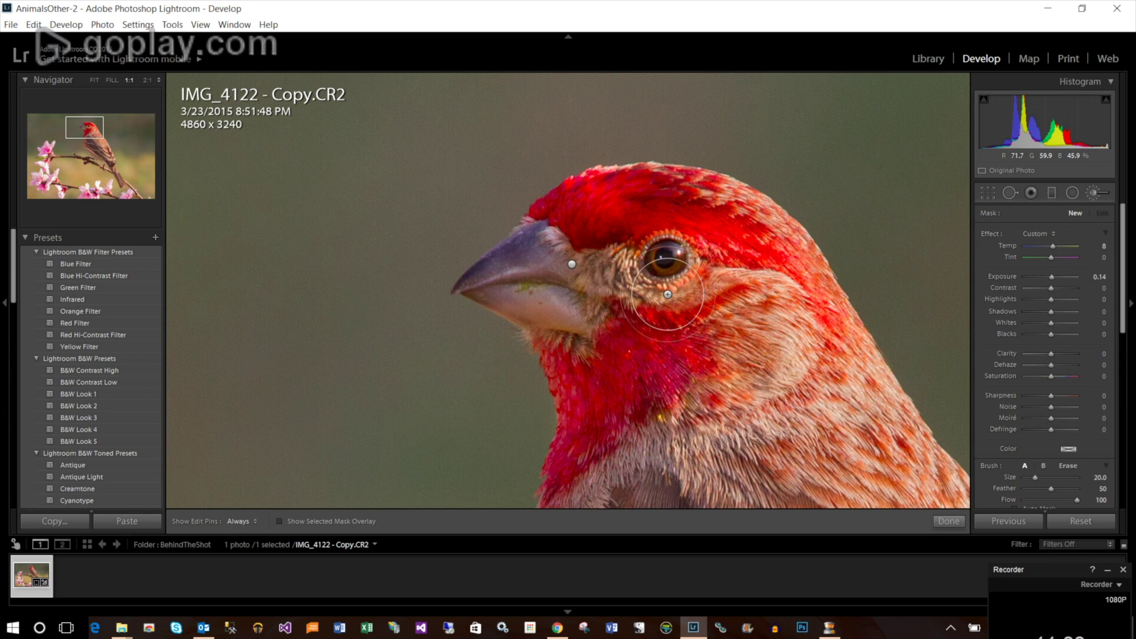
click(572, 266)
mouse_move(571, 267)
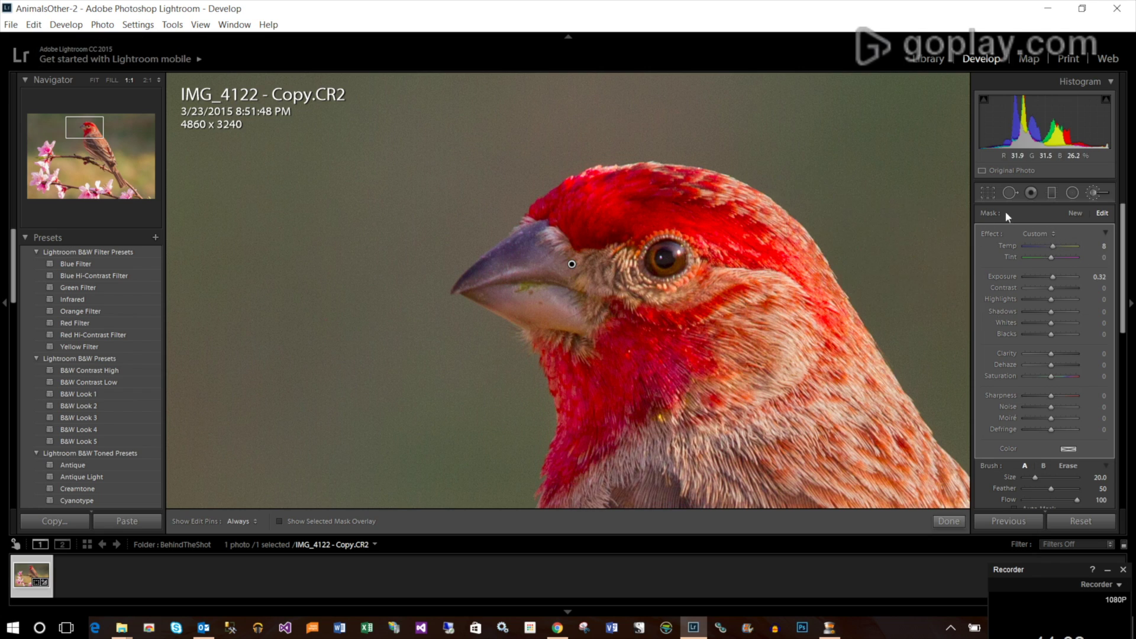
scroll(502, 281, down, 5)
scroll(479, 286, down, 4)
Step: Check the face with its edit pin hidden, fine-tune the brushed Exposure, trying 0.51, and finish brushing
key(h)
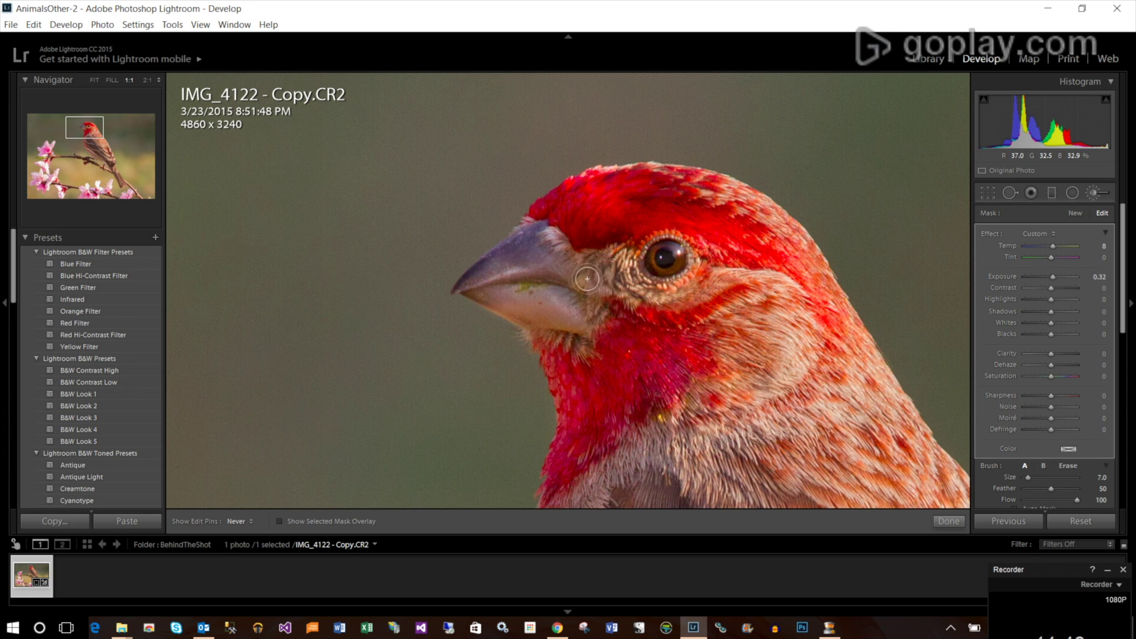
key(h)
key(h)
key(h)
key(h)
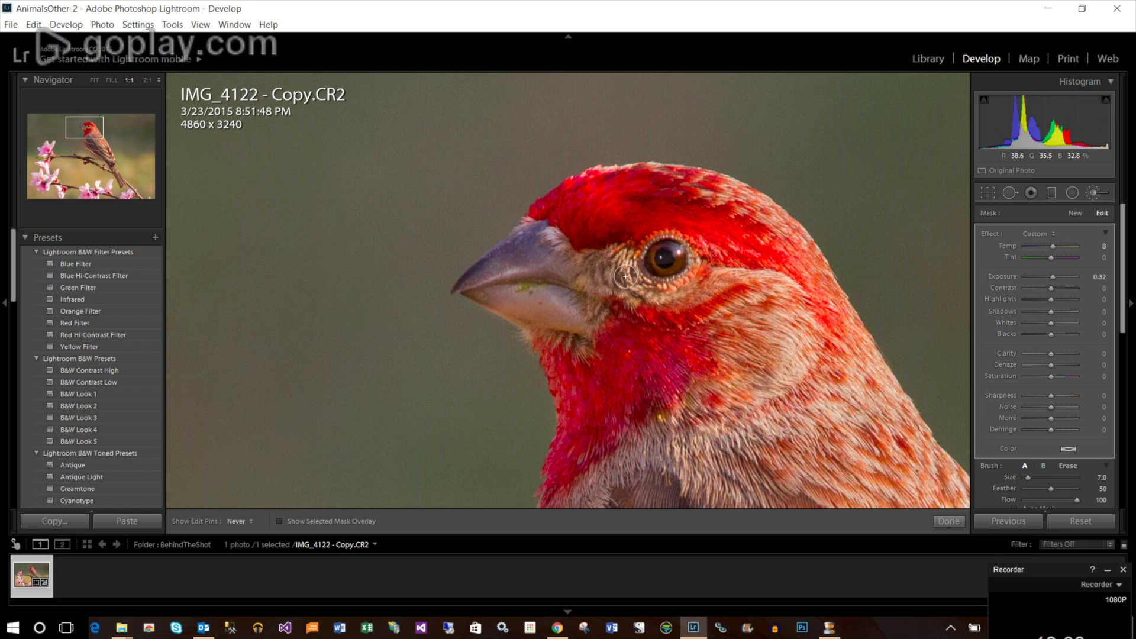
key(h)
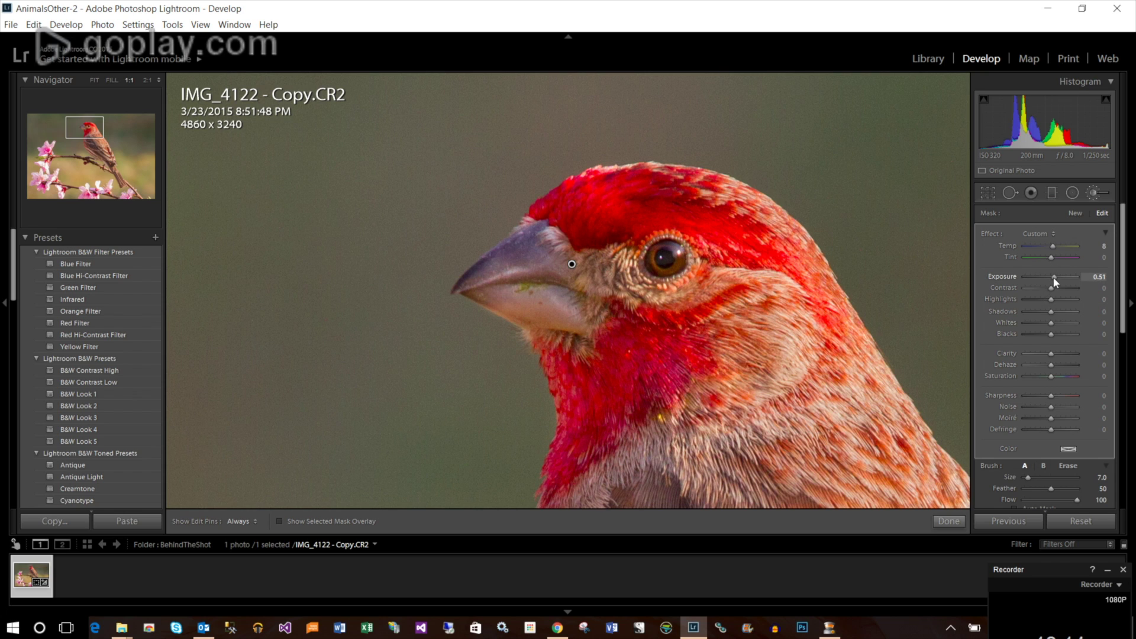
drag(1057, 278, 1052, 280)
click(956, 526)
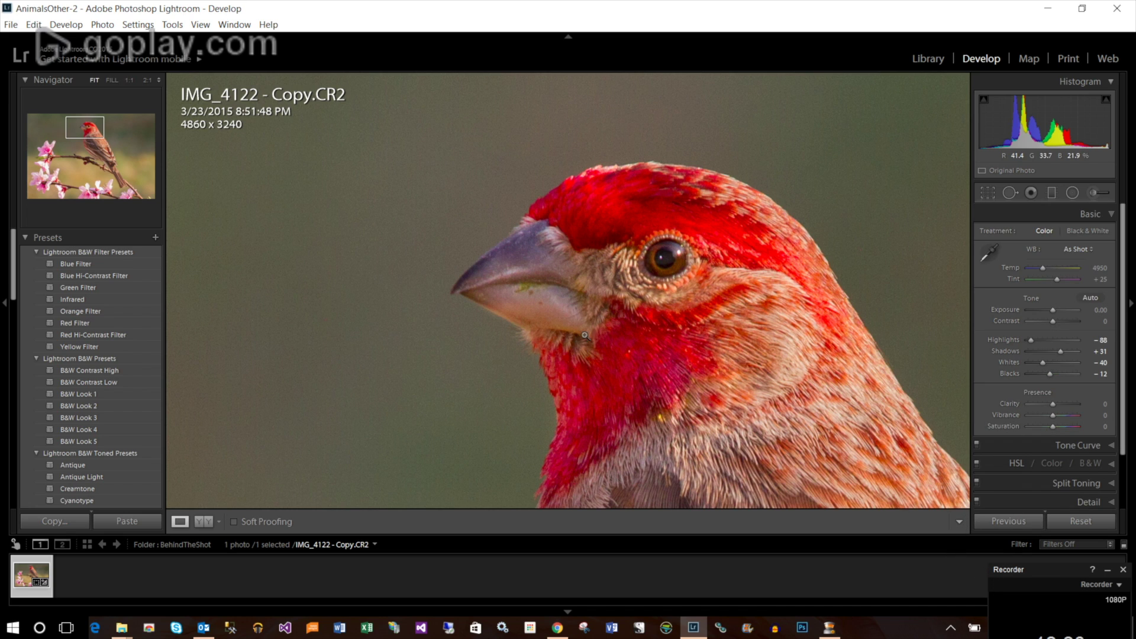
click(624, 361)
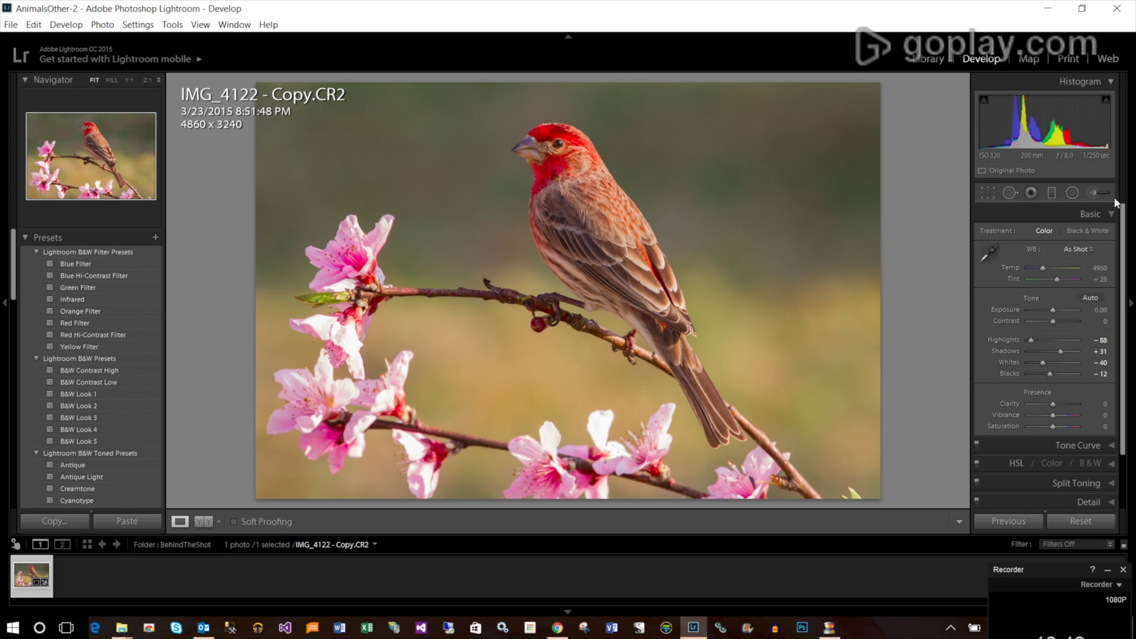
Step: Paint a new size 20 brush adjustment with Exposure 0.14 over the bird's dark shoulder and wing feathers
click(1092, 194)
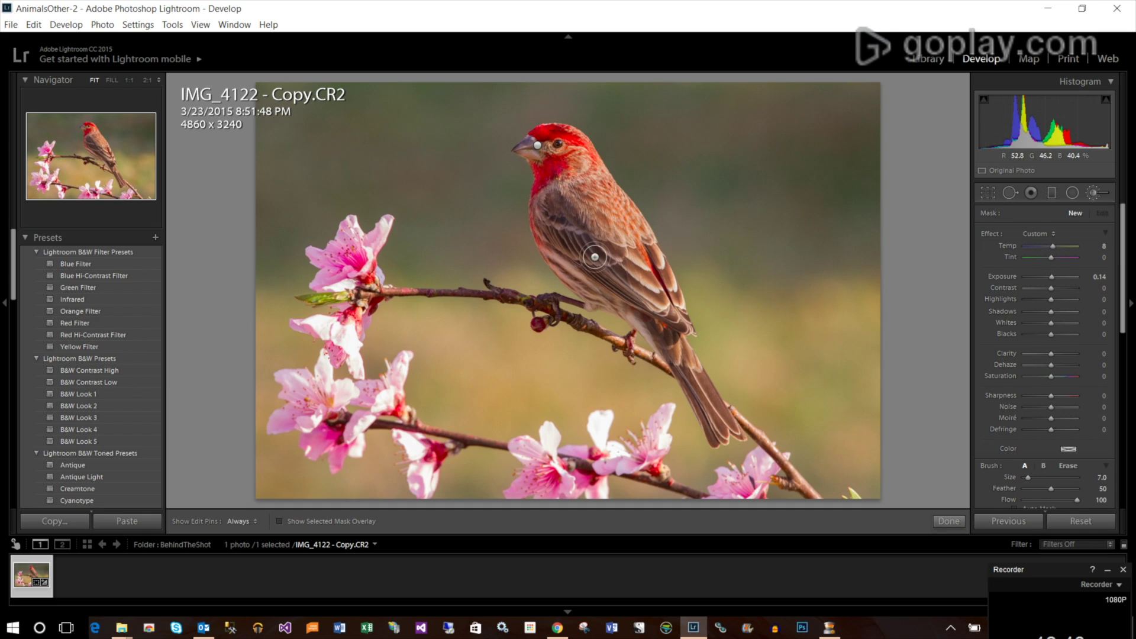
scroll(557, 220, up, 2)
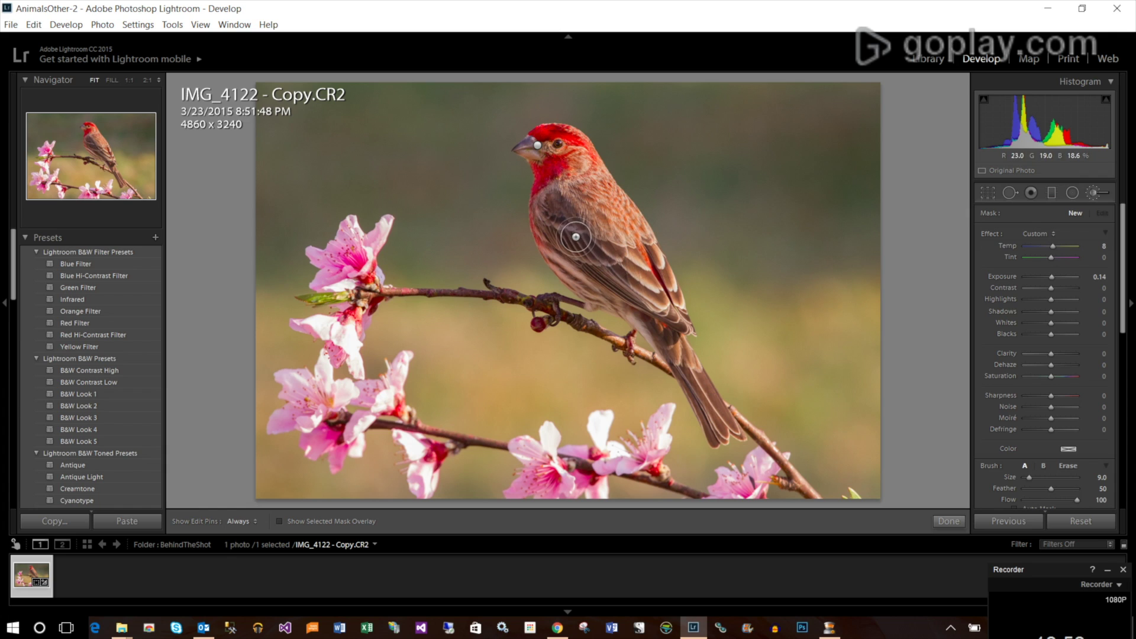
click(87, 132)
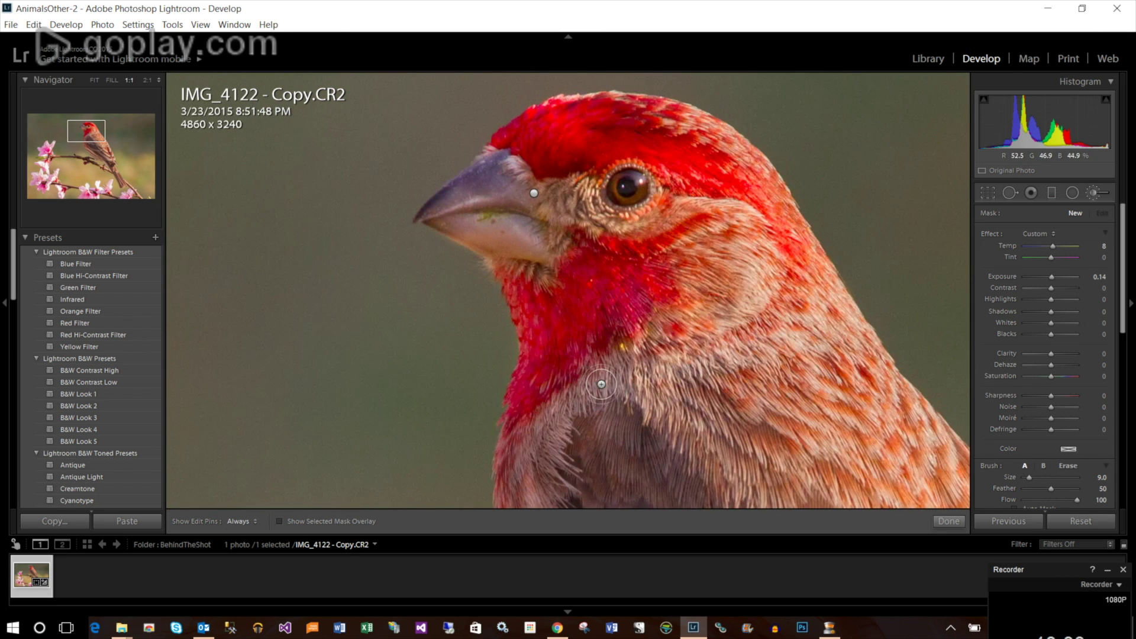
click(97, 140)
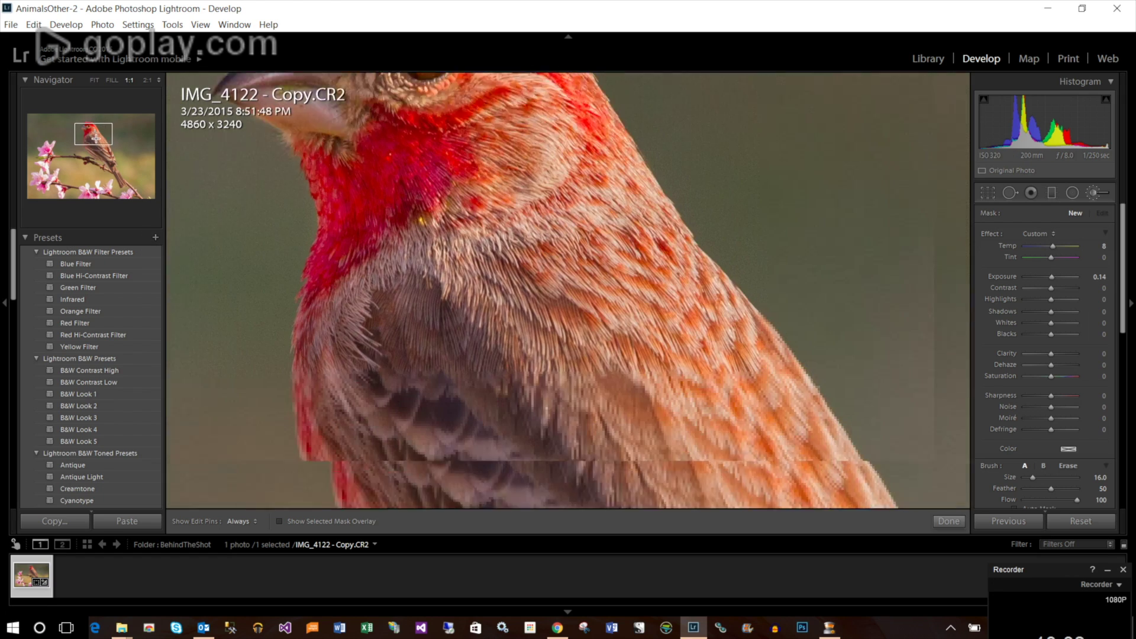
drag(97, 139, 96, 144)
scroll(407, 177, up, 2)
key(h)
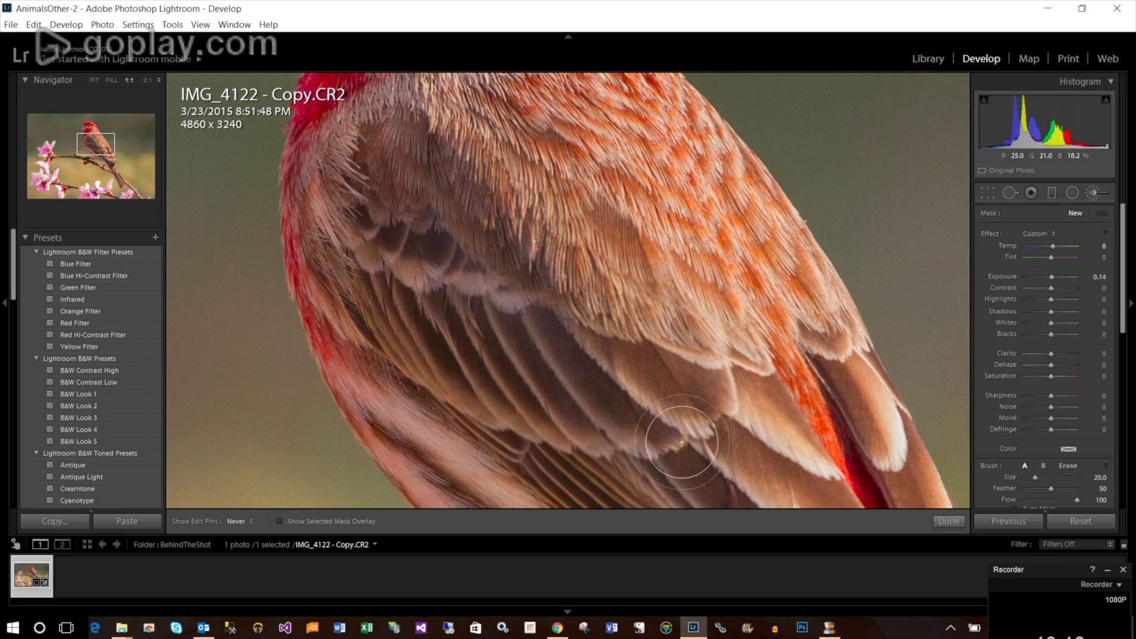
mouse_move(500, 362)
mouse_down()
mouse_move(417, 326)
mouse_move(594, 483)
mouse_up()
Step: Raise the wing adjustment's Exposure to 0.41 in the full view and finish brushing
click(90, 145)
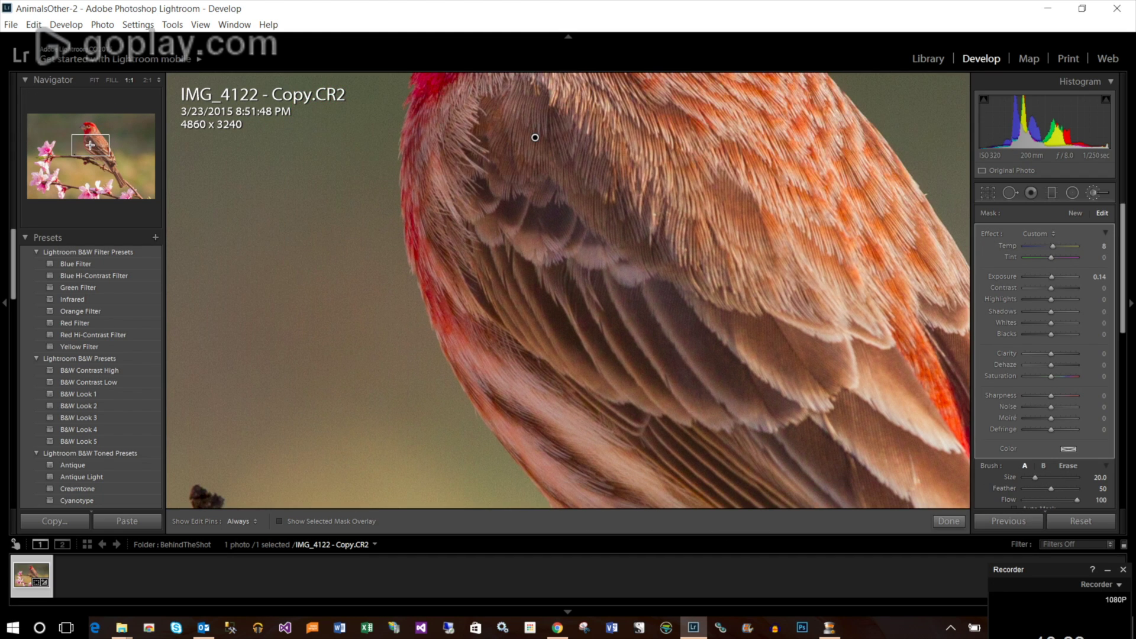
key(z)
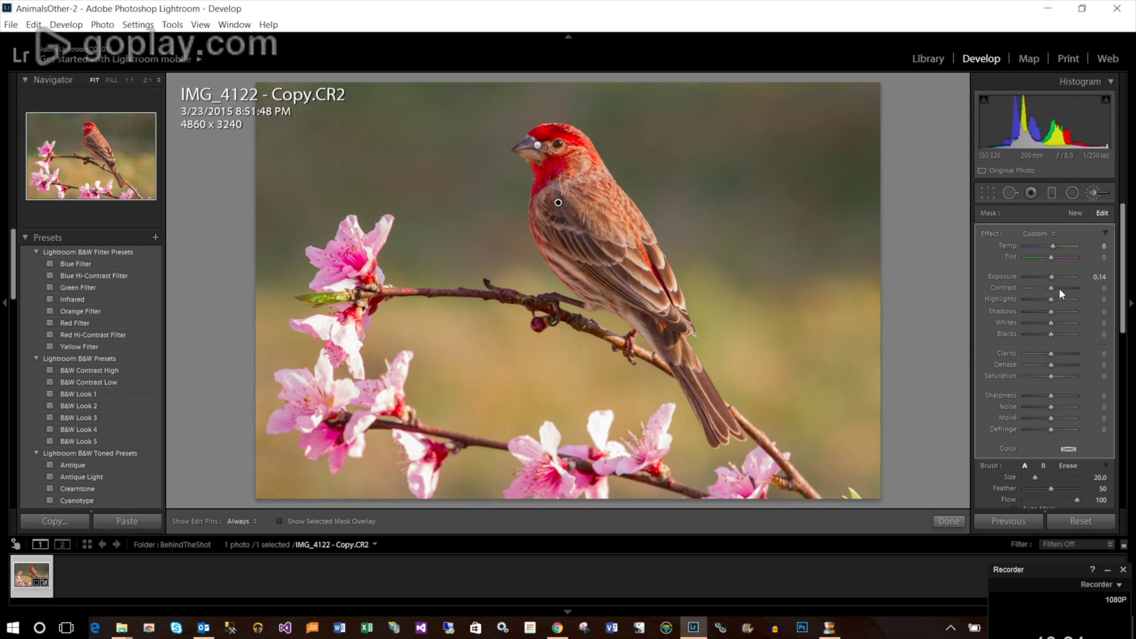
click(1053, 277)
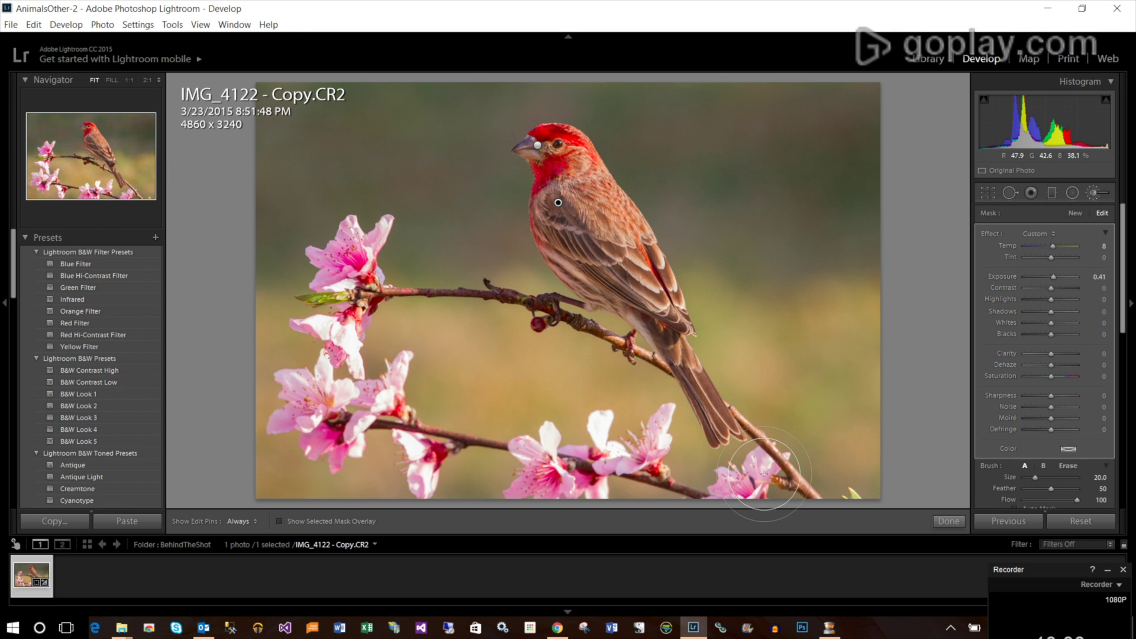
click(949, 521)
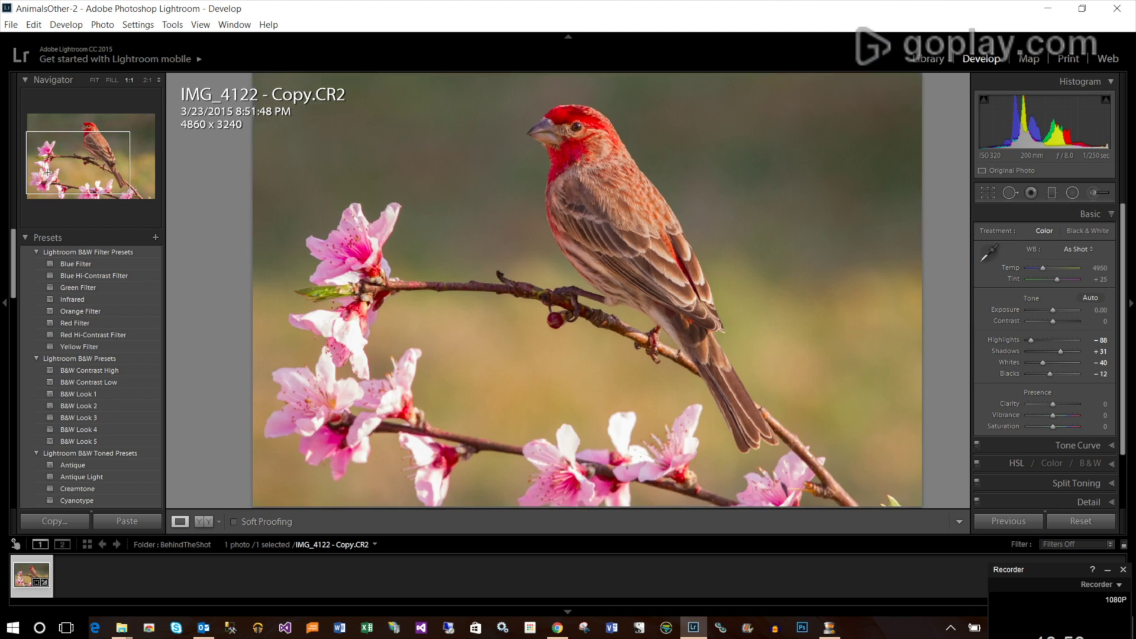
Step: Paint a new size 19 brush adjustment with Exposure -0.41 over the bright white petals of the hanging blossom
click(49, 174)
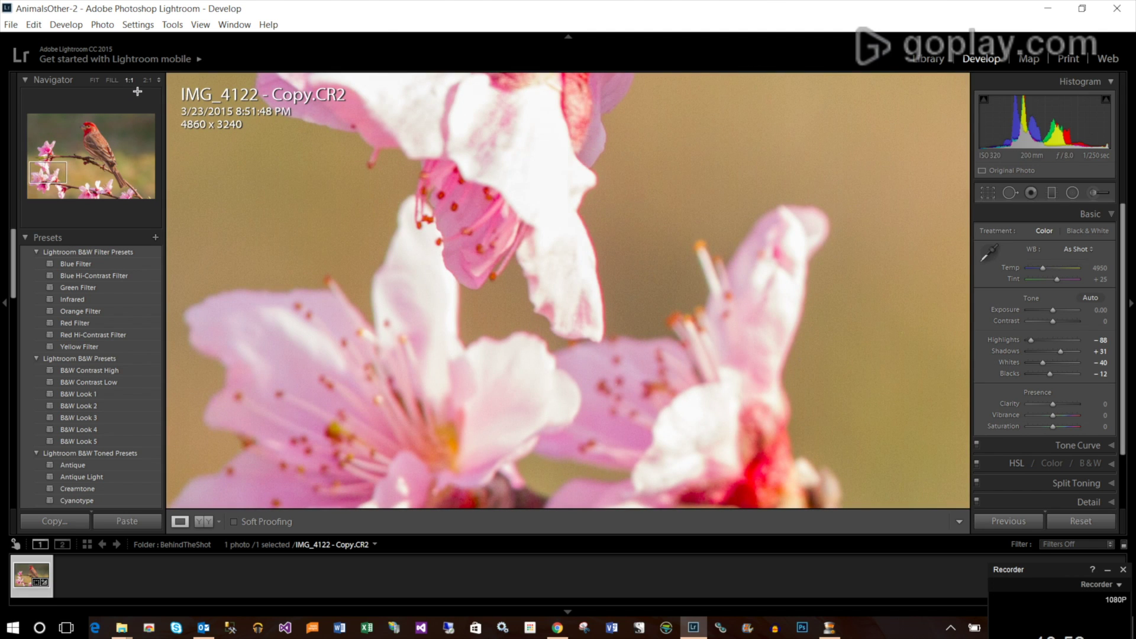
drag(467, 189, 887, 327)
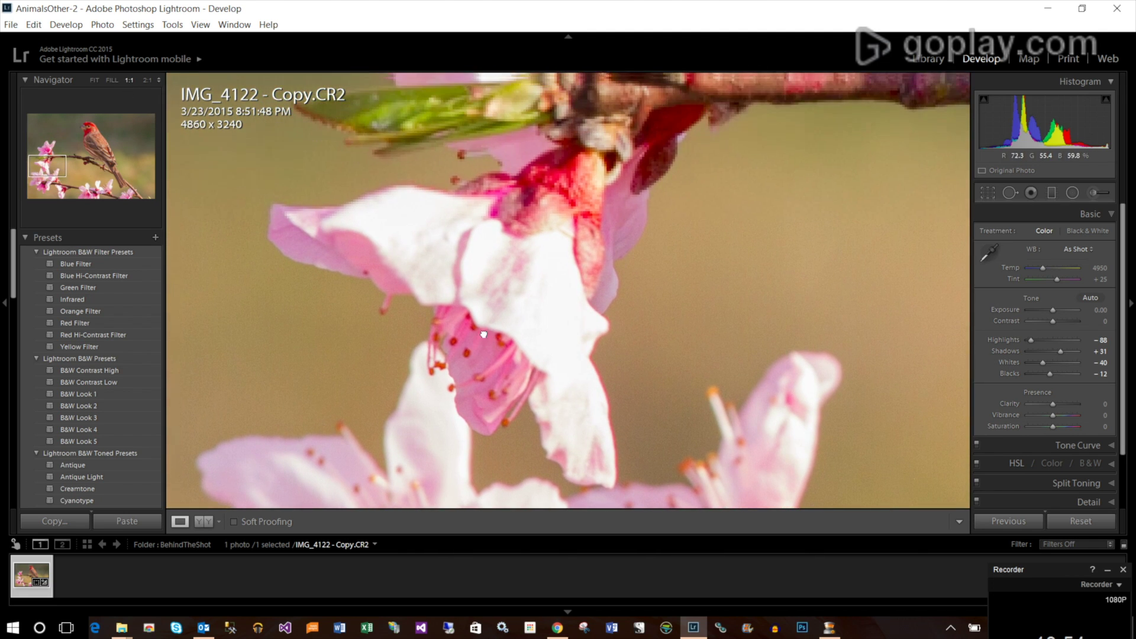
click(1094, 193)
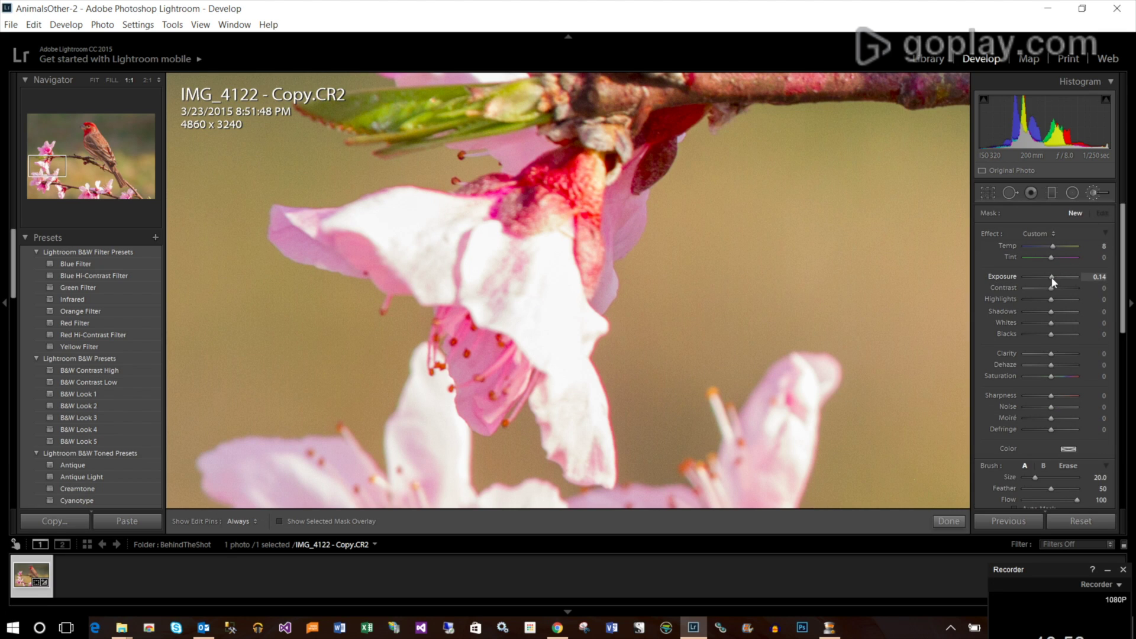
drag(1051, 284, 1054, 283)
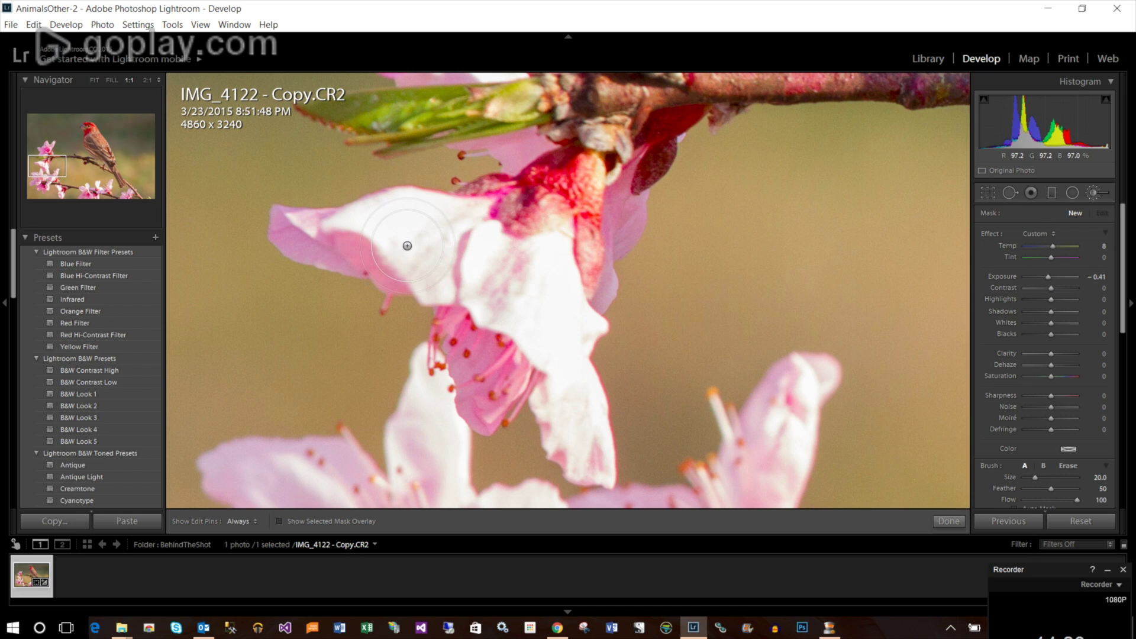
scroll(413, 245, down, 1)
click(414, 243)
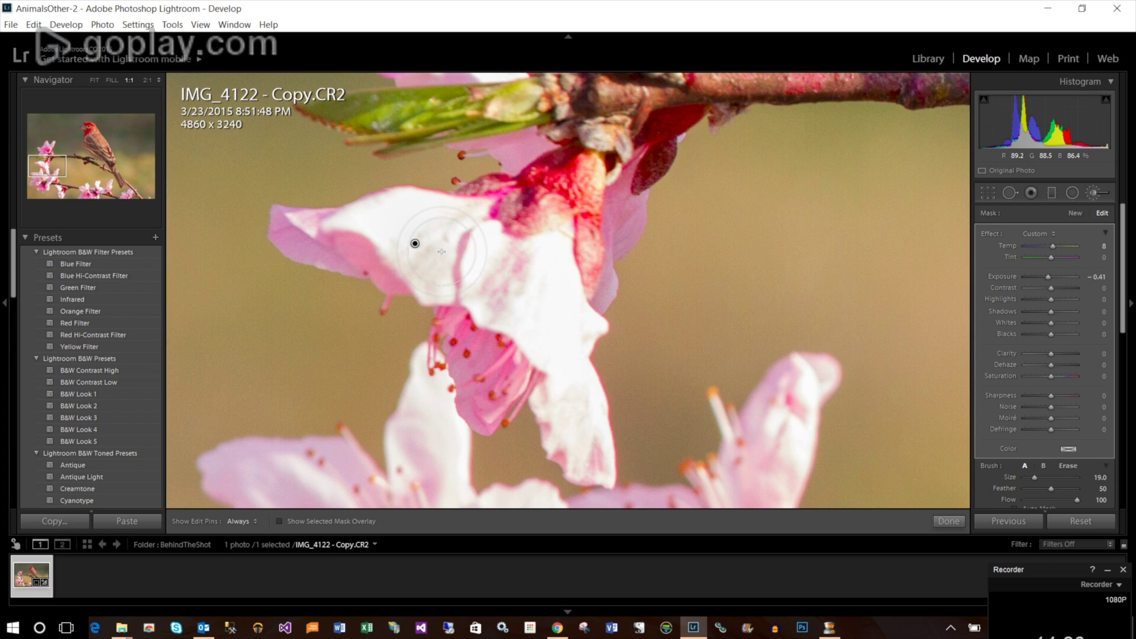
key(h)
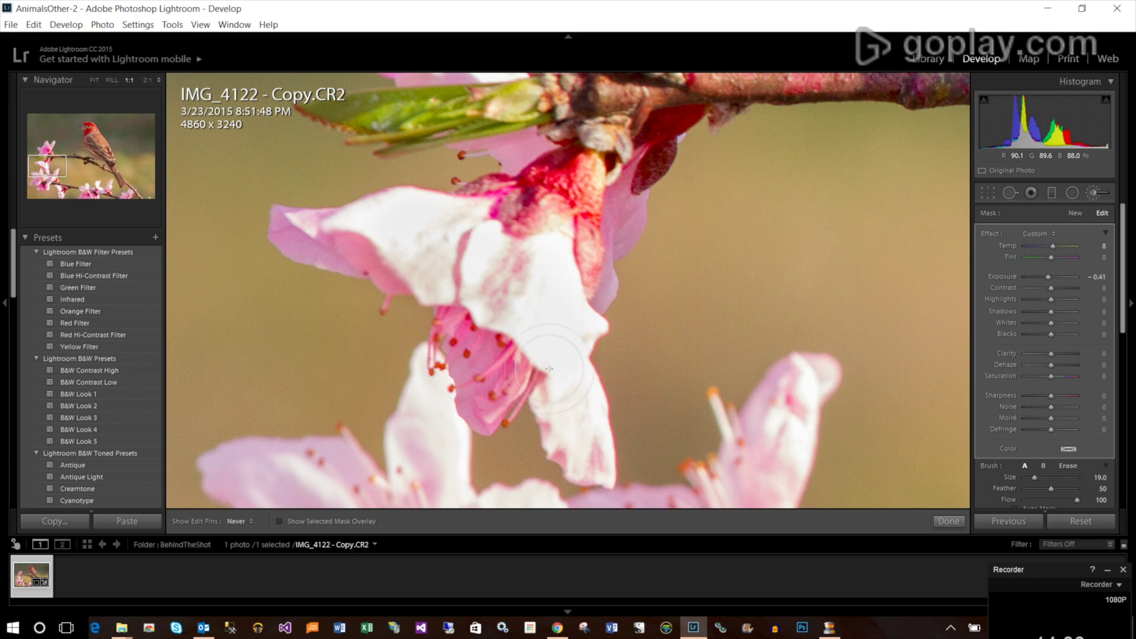
Step: Reduce the brush size to 9 and darken the remaining bright areas of the hanging blossom's petals
key(h)
scroll(551, 365, down, 2)
scroll(551, 368, down, 4)
key(h)
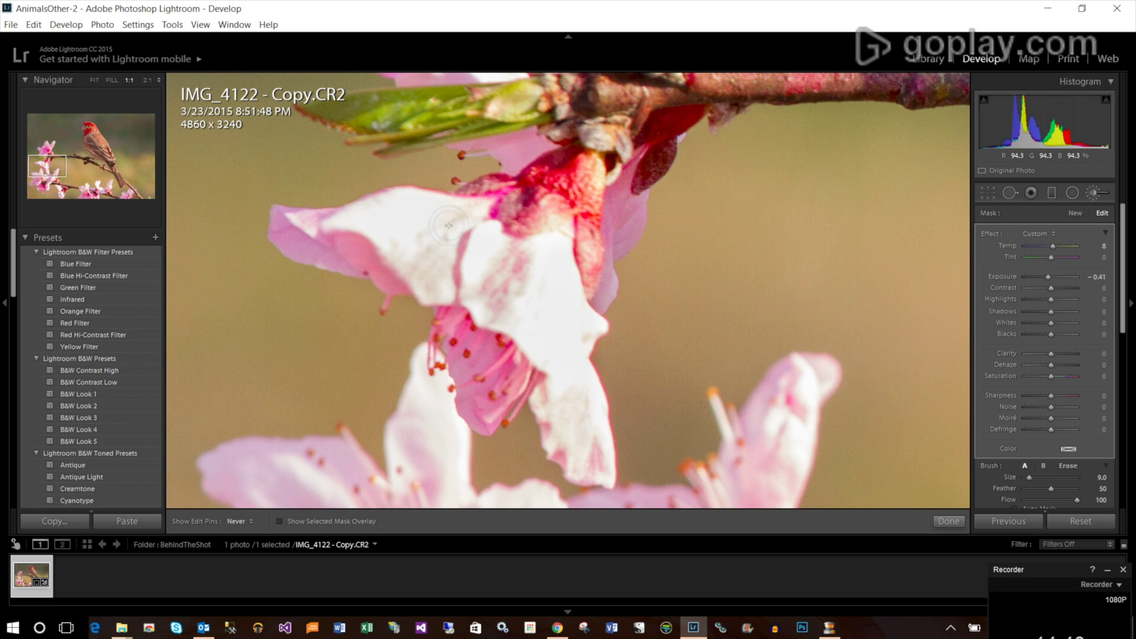
key(h)
Step: Extend the darkening brush over the white highlights of the lower-left blossoms, hiding the edit pins to check the petals
drag(46, 160, 46, 173)
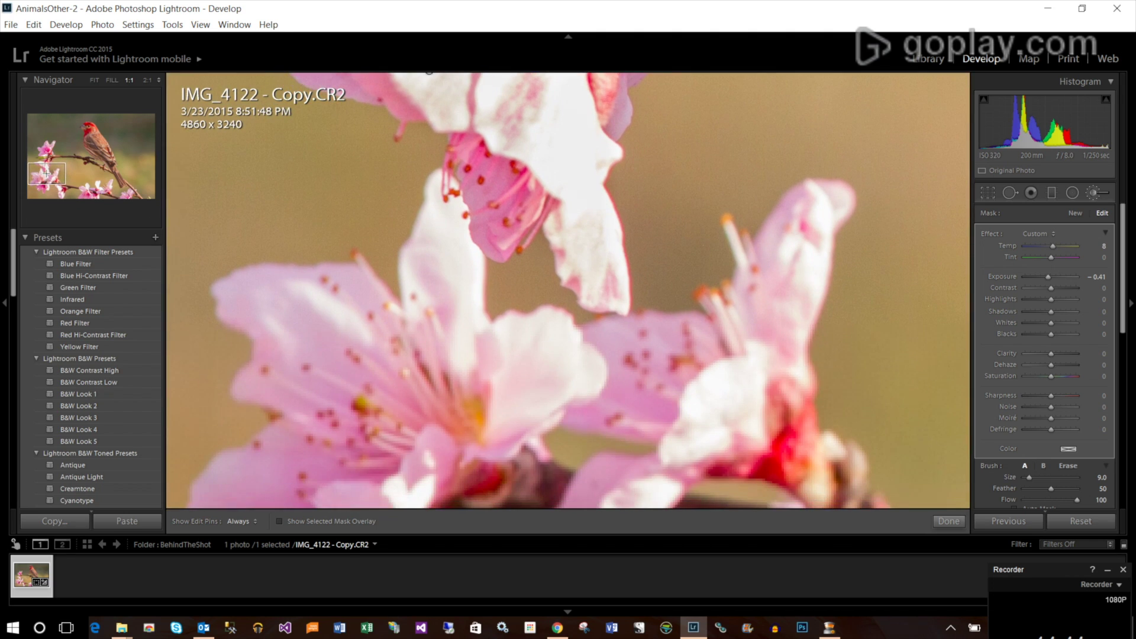
key(h)
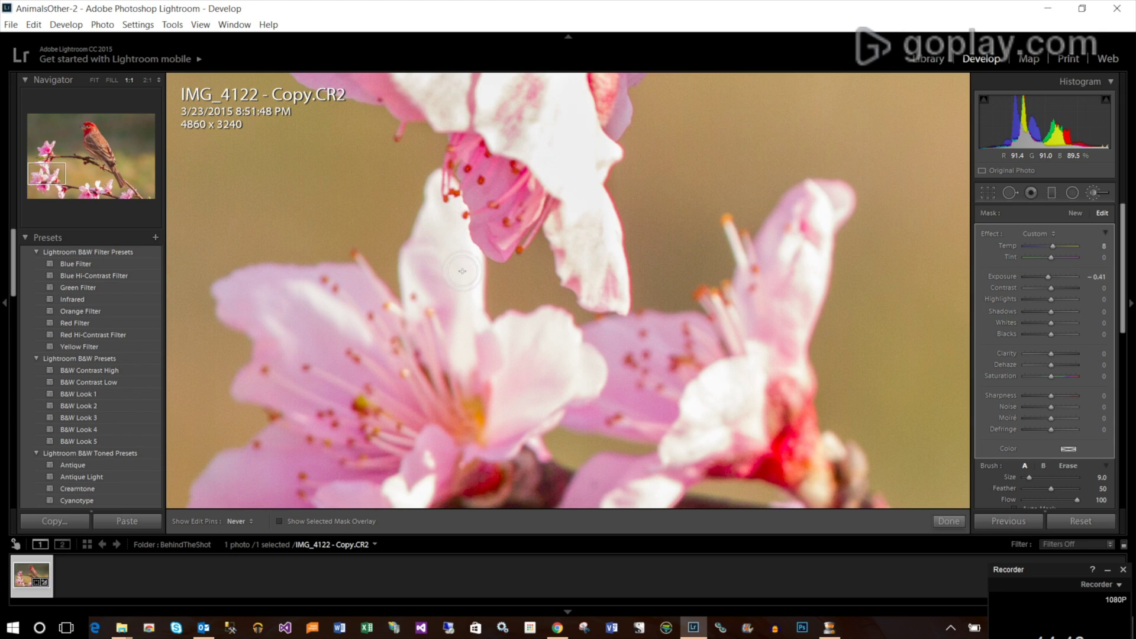
key(h)
key(h)
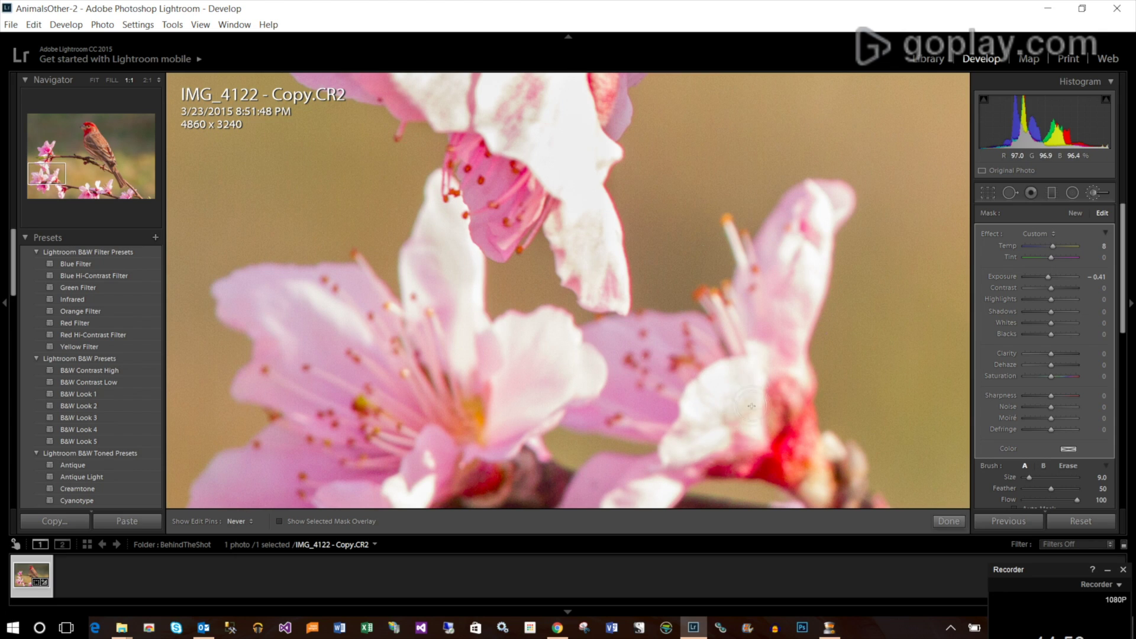
key(h)
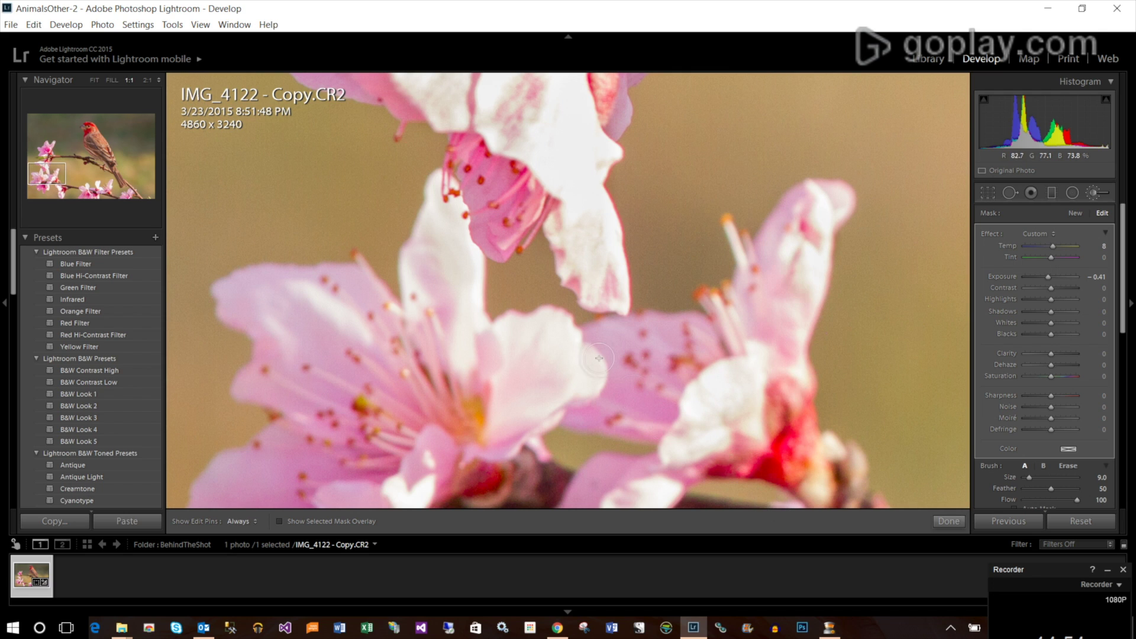
Step: Brush the same darkening over the two upright white petals of the blossoms on the lower branch
drag(38, 181, 90, 193)
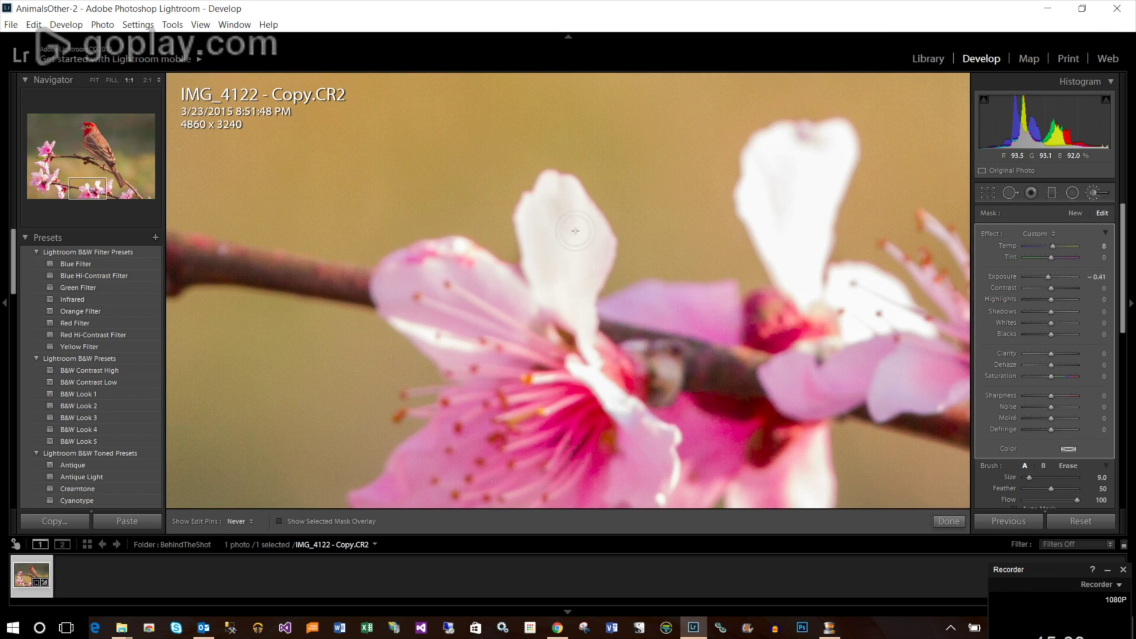
key(h)
key(h)
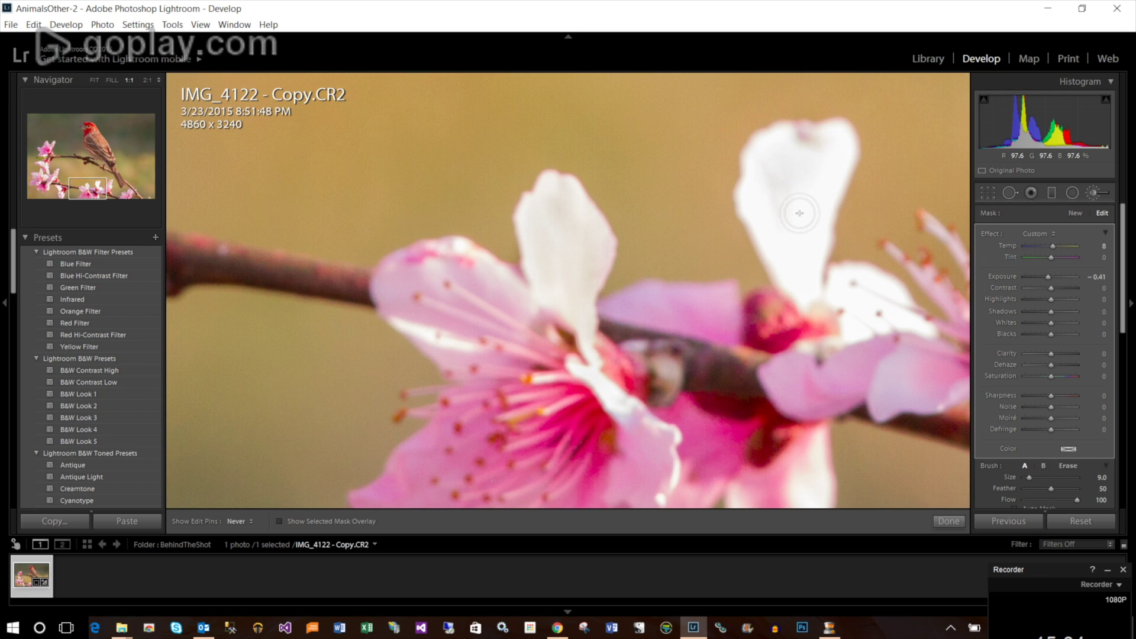
key(h)
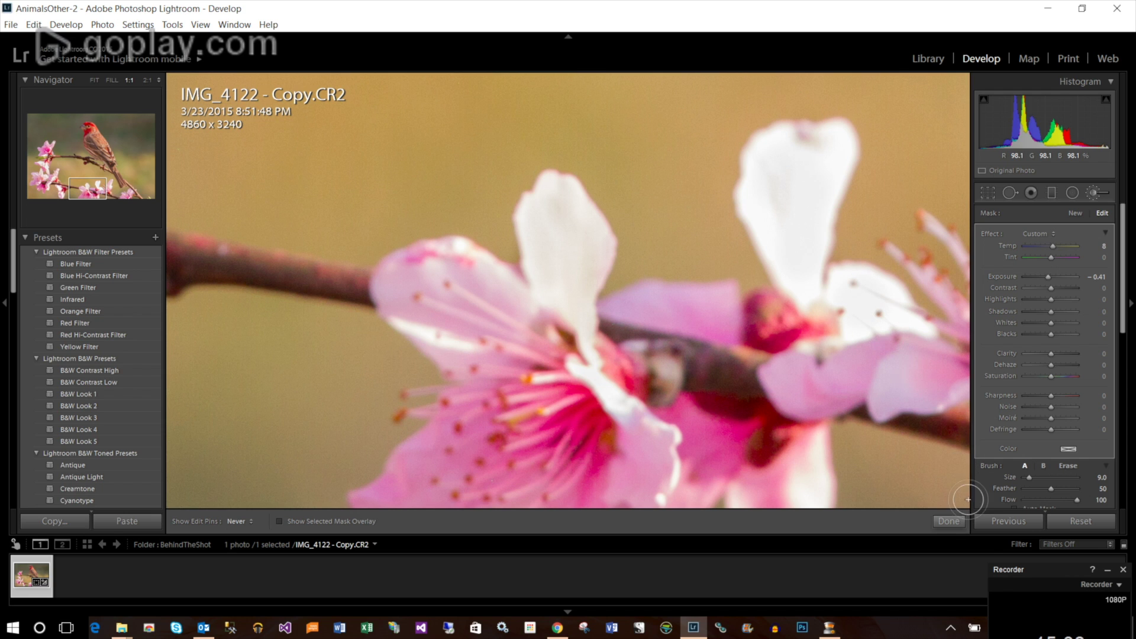
Step: Darken the white petals of the next lower-branch blossom, check the whole photo, and finish brushing
click(90, 182)
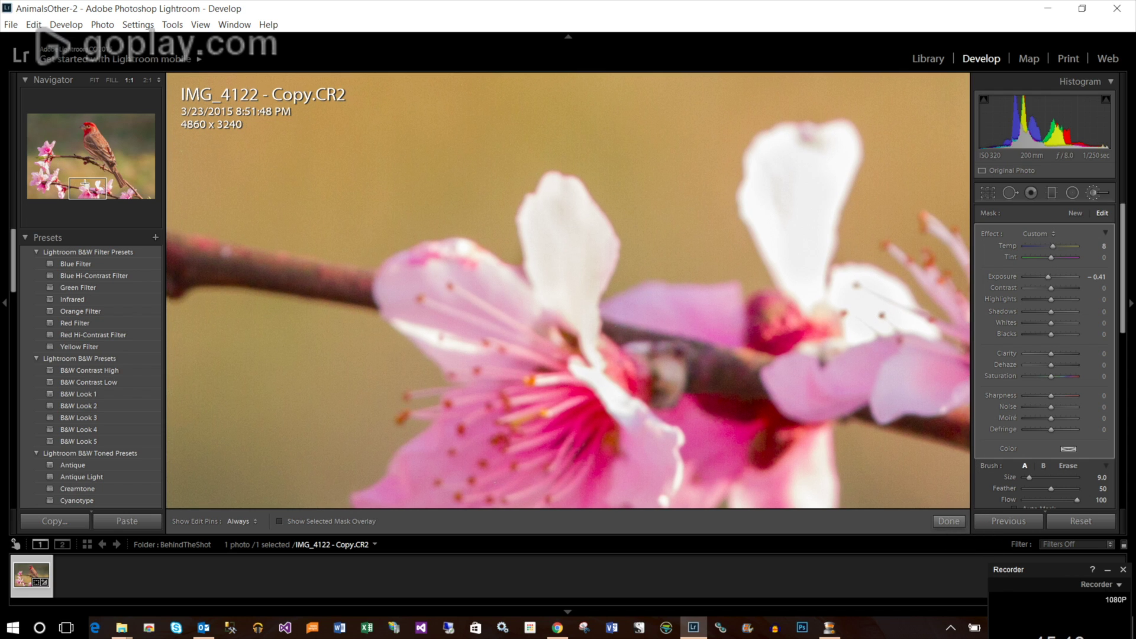
drag(90, 182, 102, 187)
key(h)
key(h)
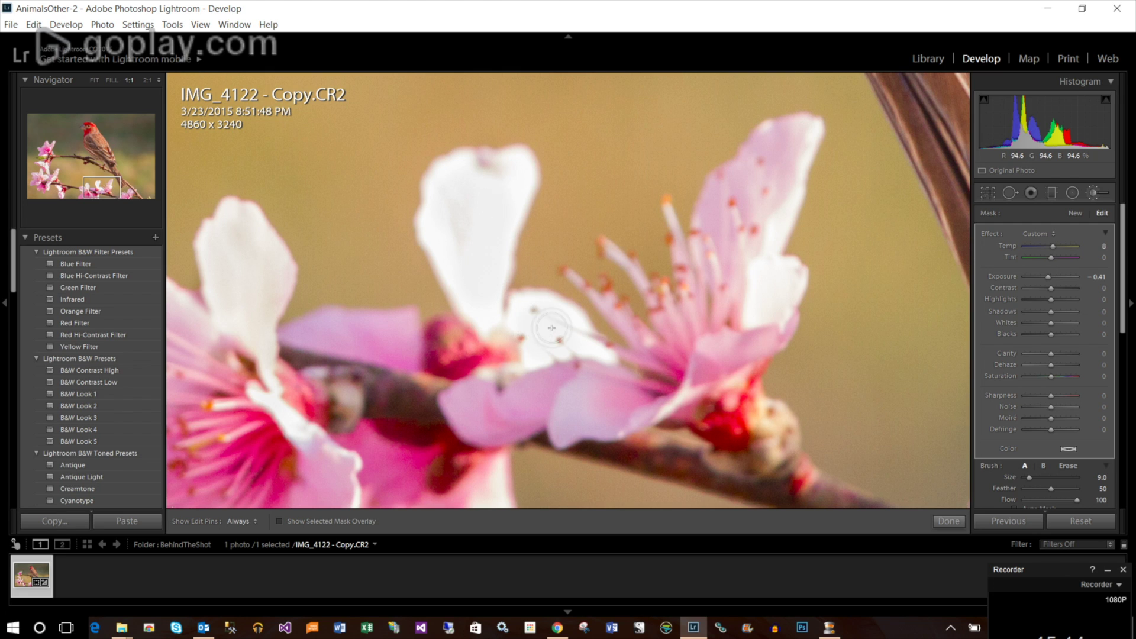
key(h)
key(h)
key(z)
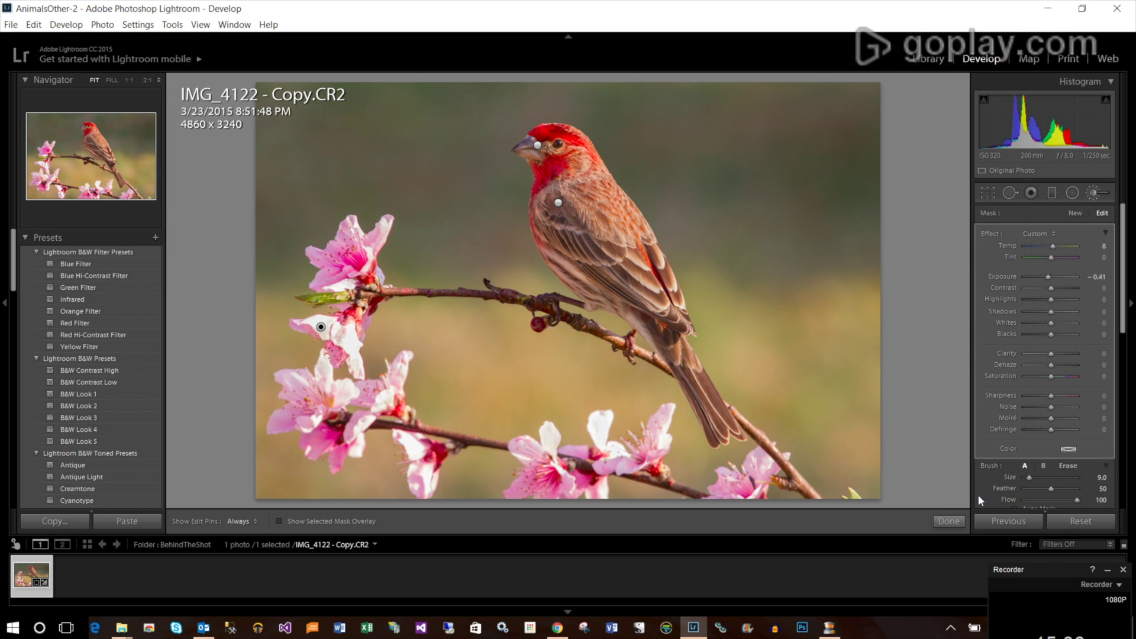
click(958, 523)
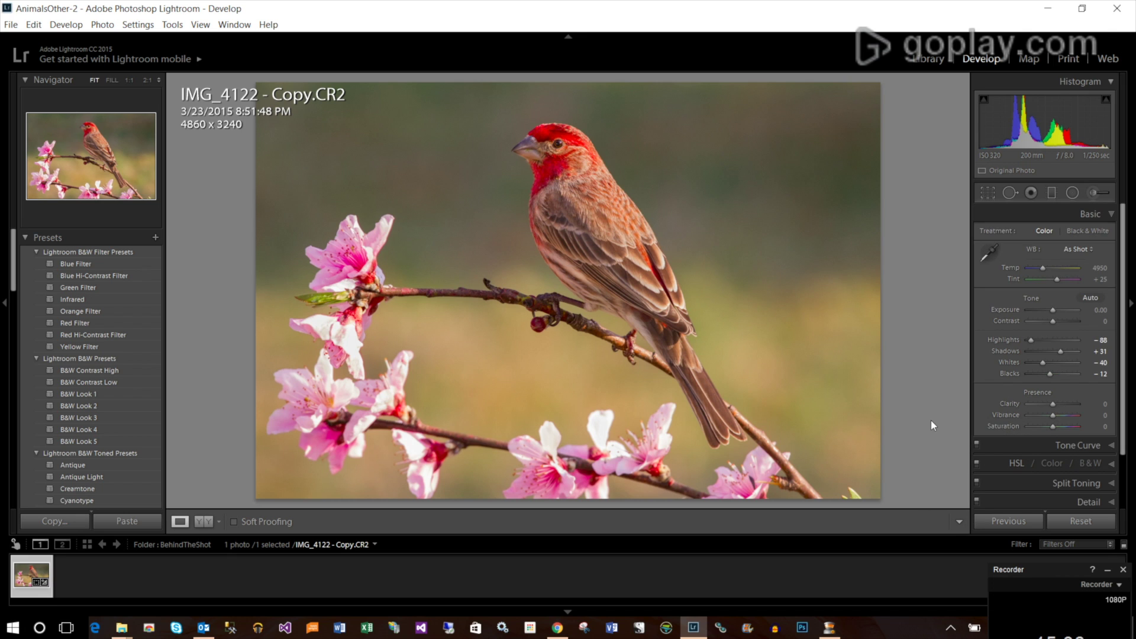
Step: Remove the green leaf tip near the photo's lower-right corner with a size 78 Heal spot at Feather 62
click(853, 492)
drag(856, 481, 789, 254)
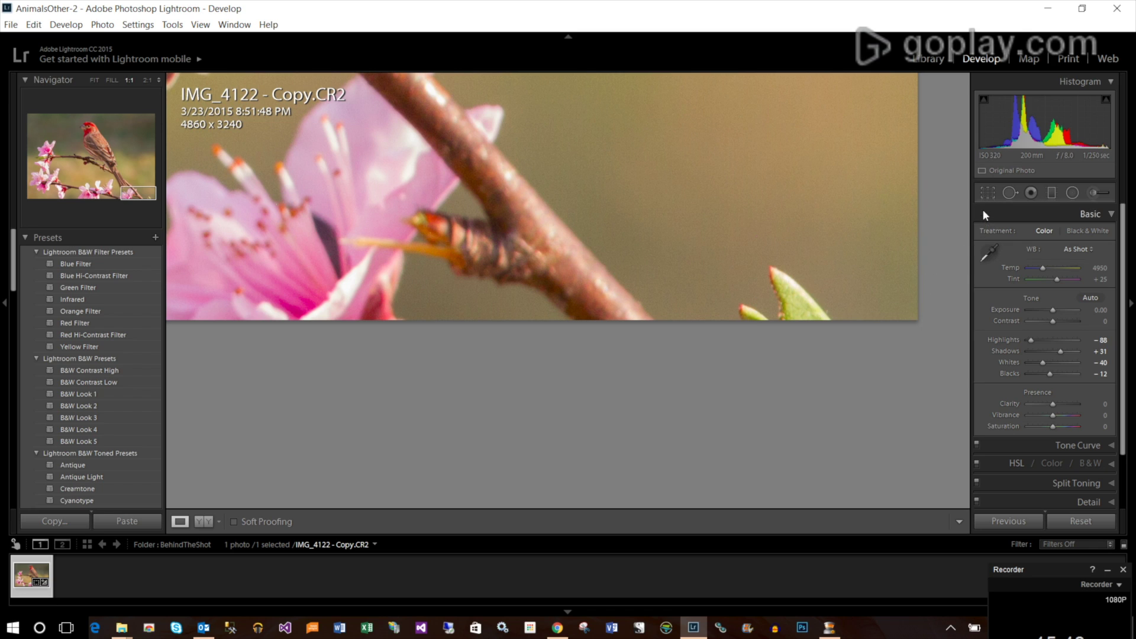
click(1010, 194)
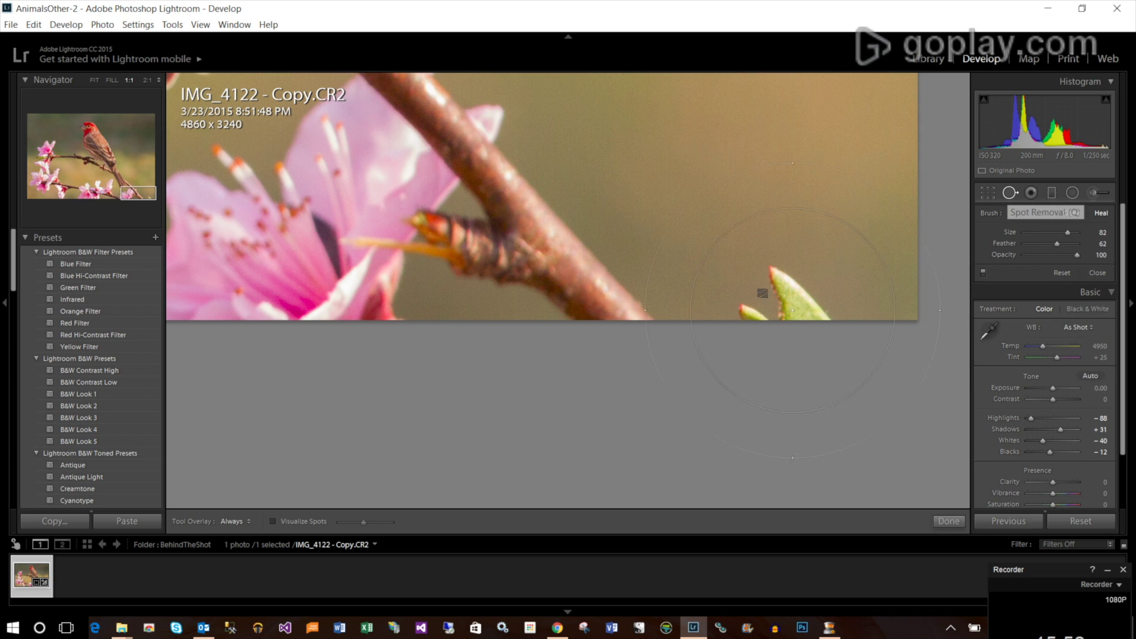
scroll(787, 298, down, 1)
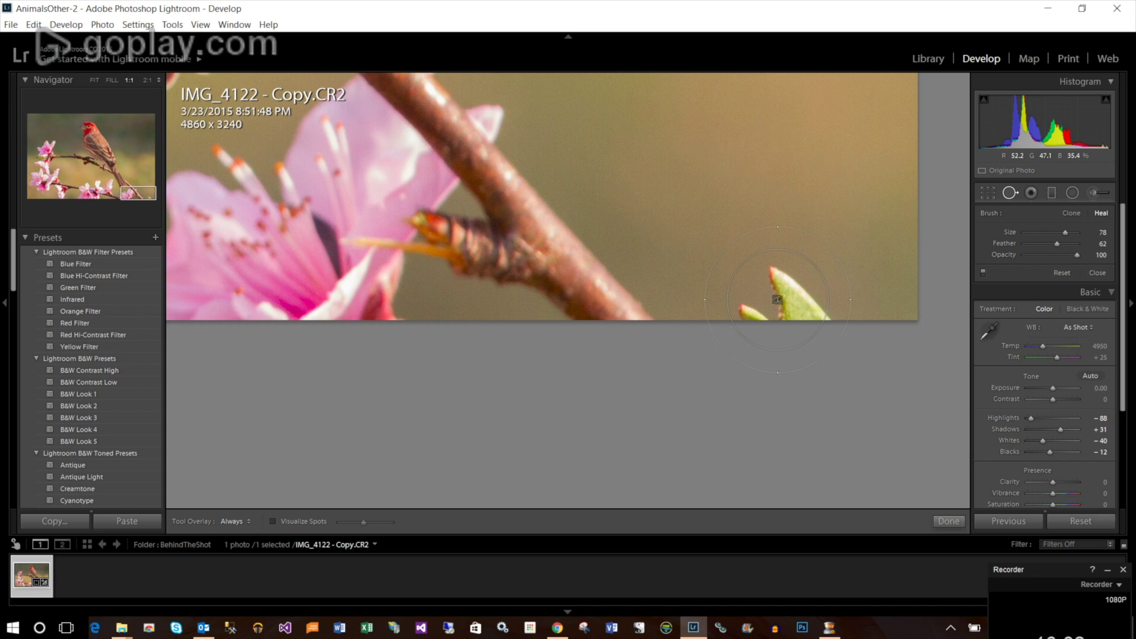
click(1103, 214)
click(780, 307)
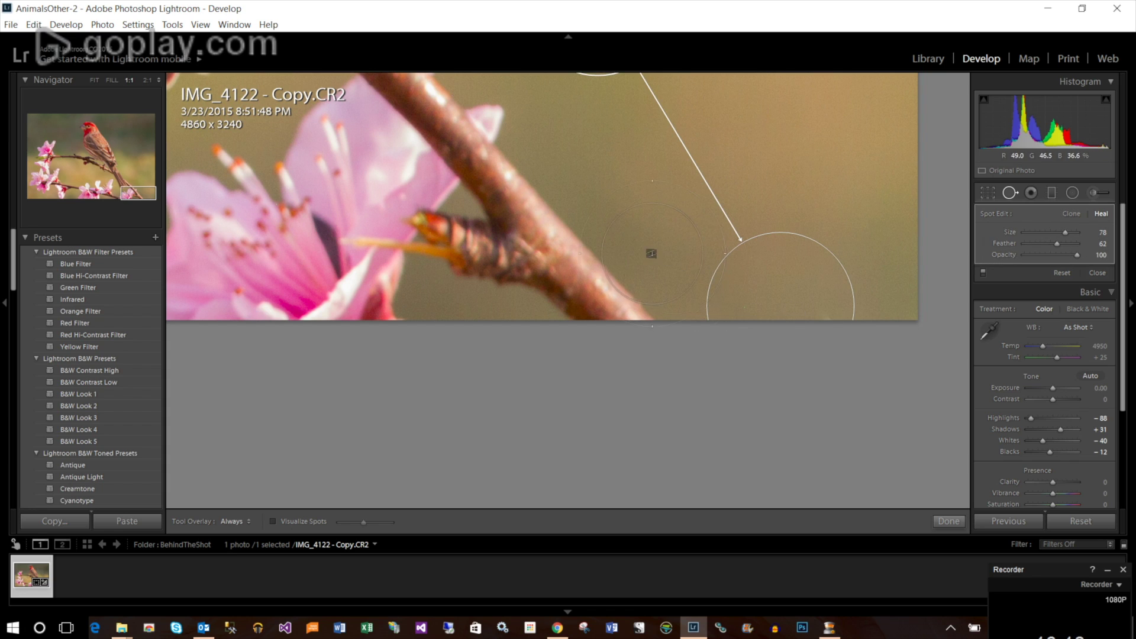
Step: Move the heal spot's source onto the plain background just beside the removed leaf and finish spot removal
click(144, 190)
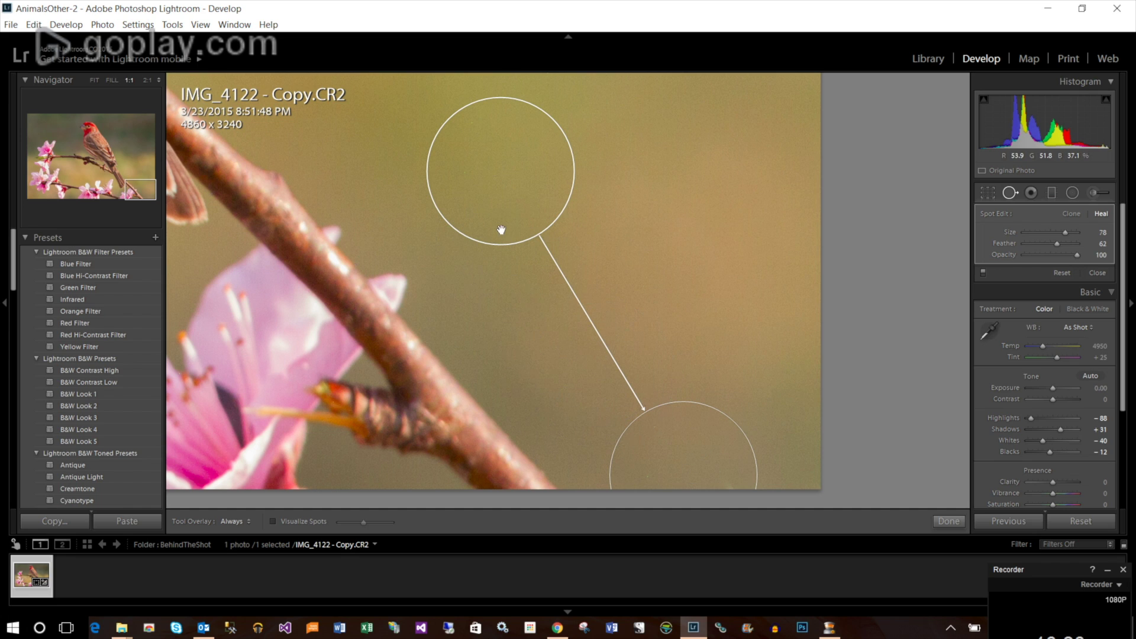
mouse_move(508, 236)
mouse_down()
mouse_move(549, 329)
mouse_move(595, 373)
mouse_move(584, 434)
mouse_up()
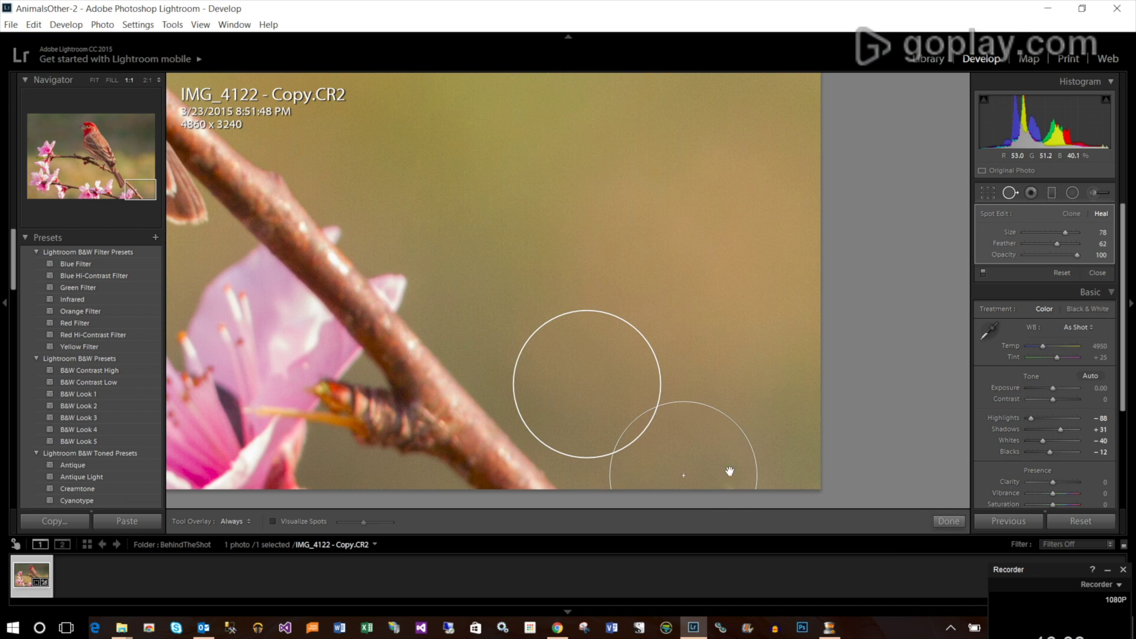
click(953, 521)
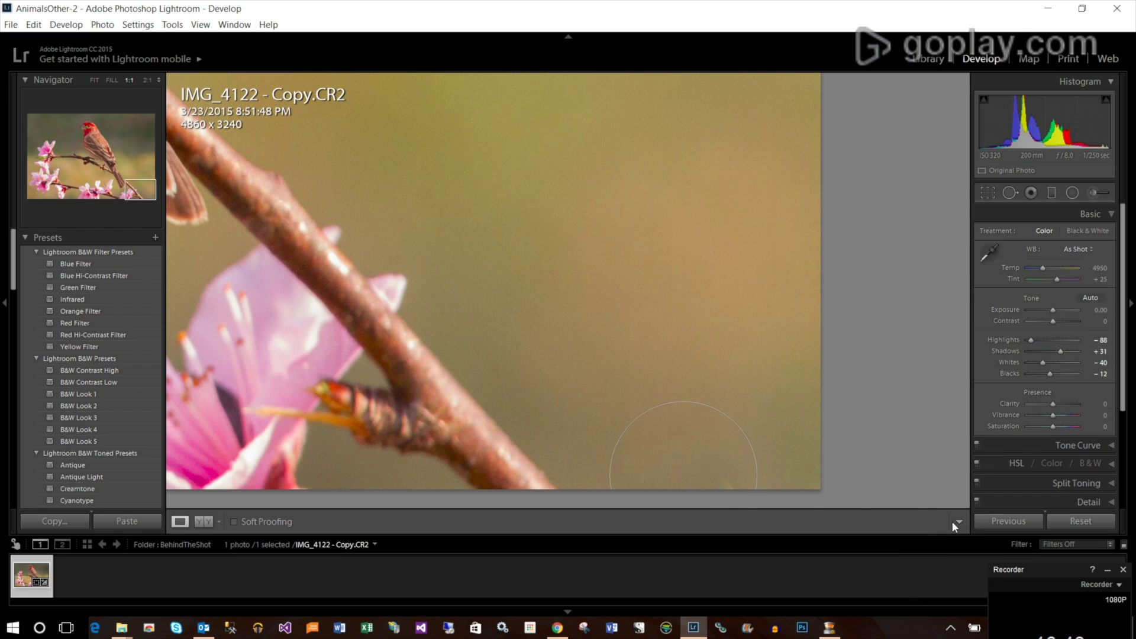
Step: Tighten the crop slightly at the lower-right corner to 4831 x 3220 and apply it
click(735, 490)
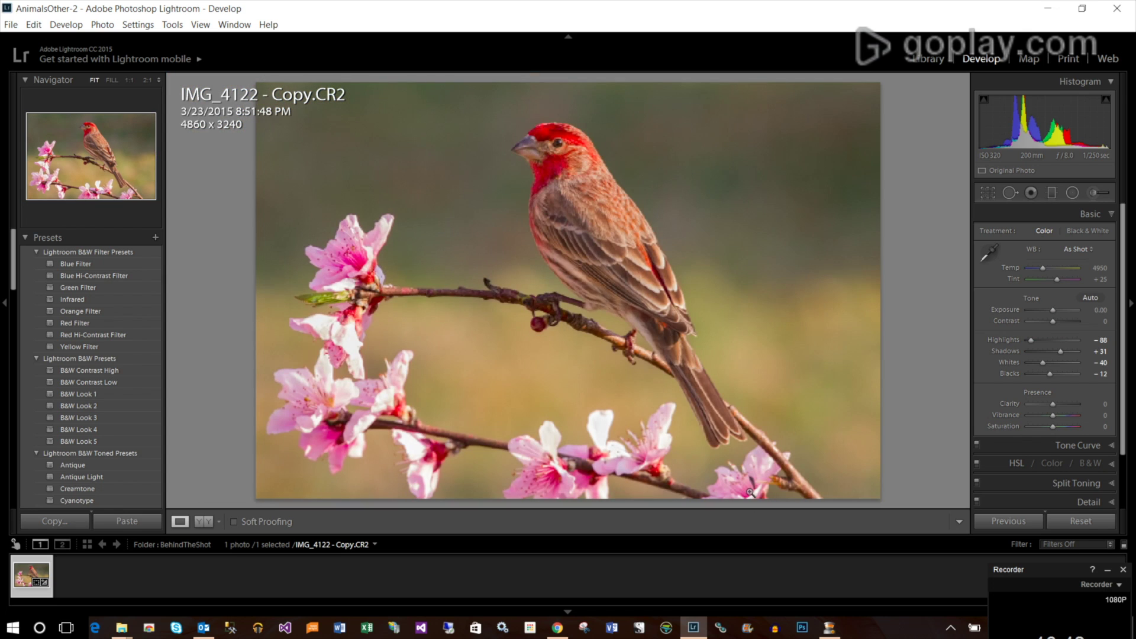
click(829, 500)
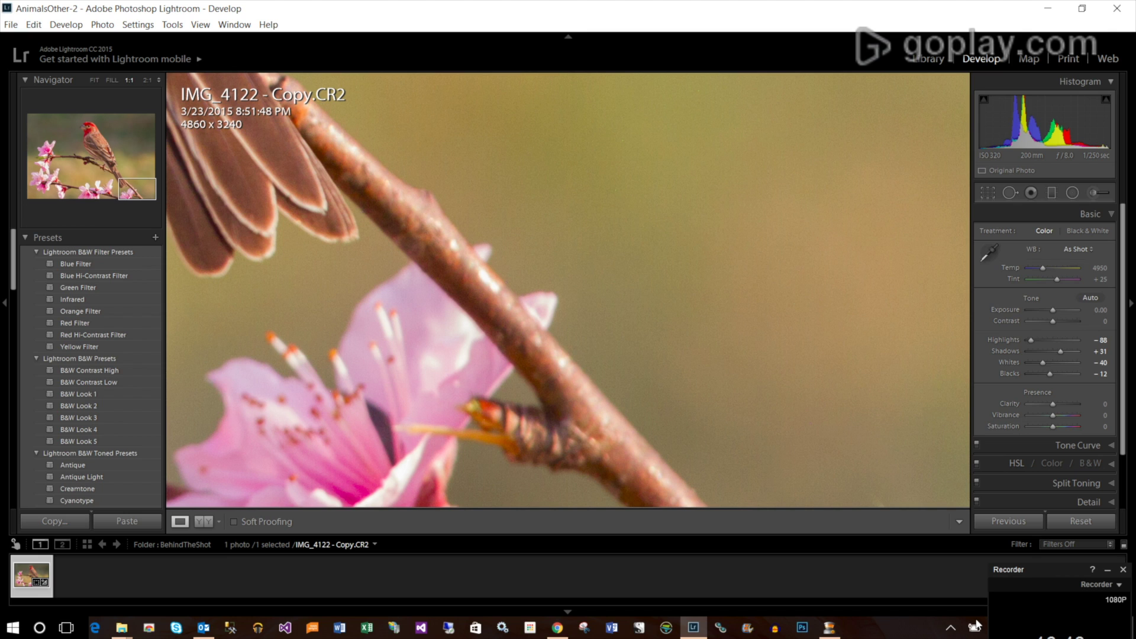
click(988, 192)
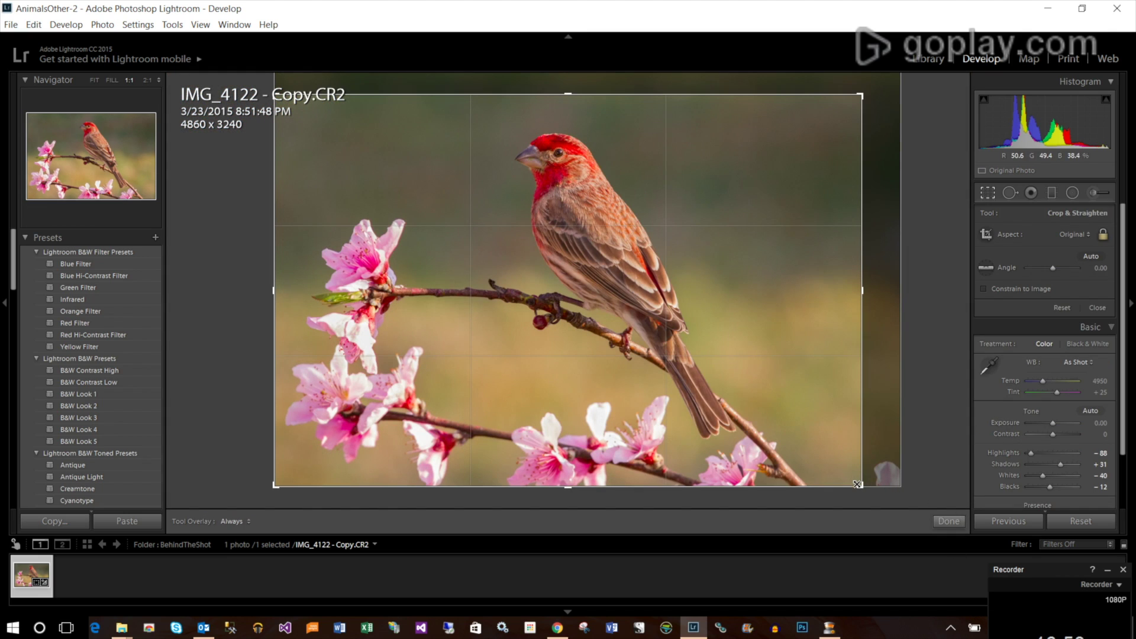
drag(858, 486, 857, 485)
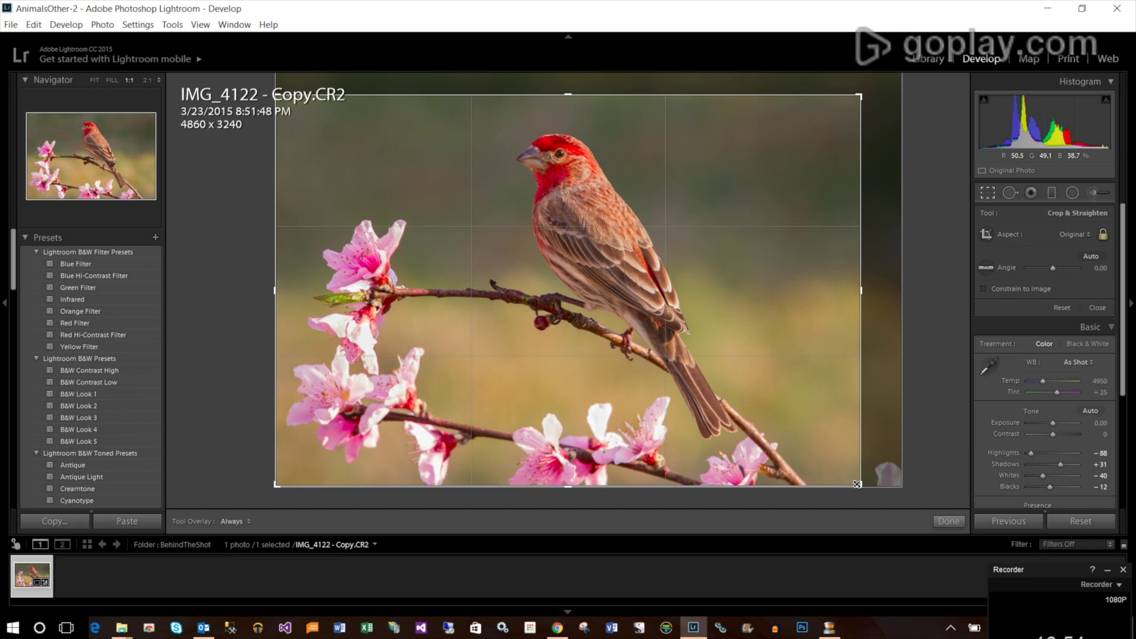
click(942, 522)
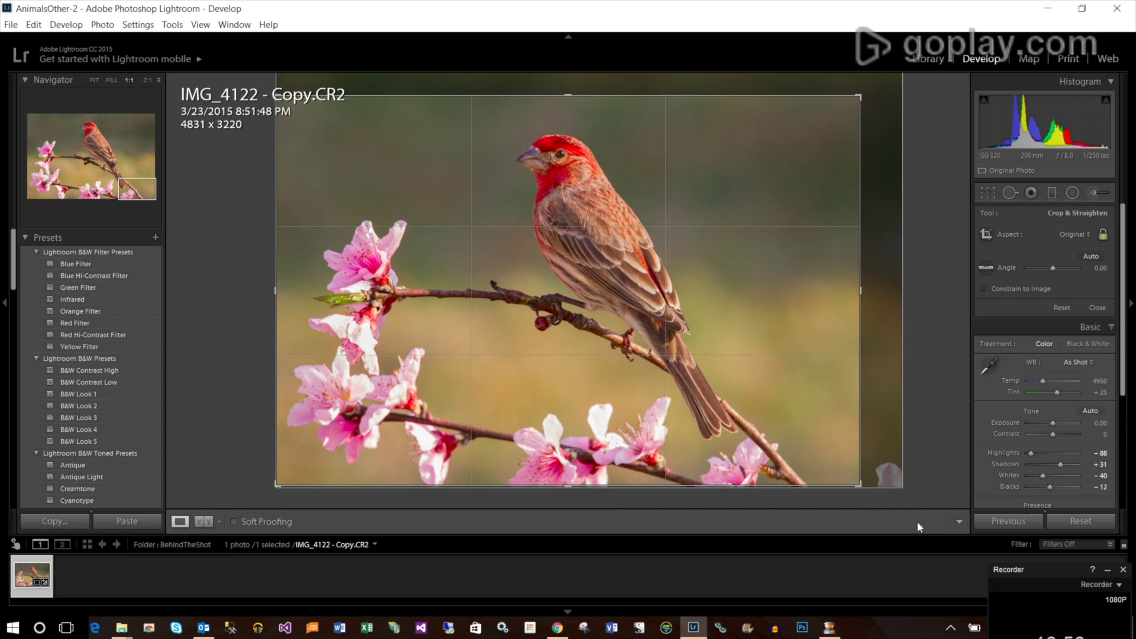
click(719, 443)
click(690, 403)
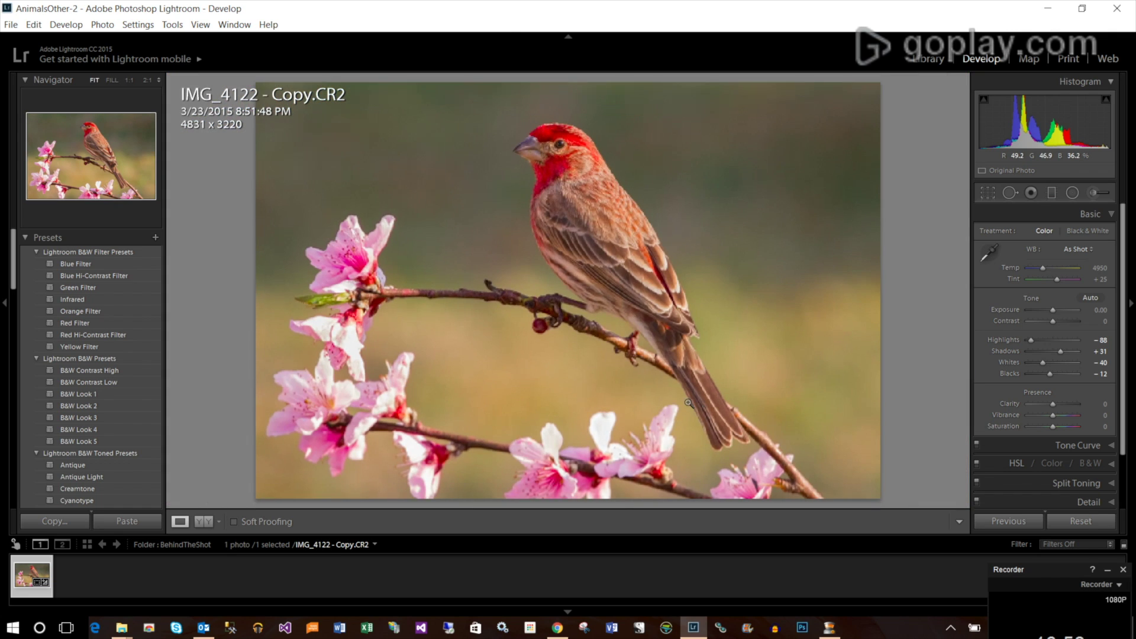
Step: Start a new size 6 adjustment brush edit on the upper branch, just beyond the pink section near the blossom
click(509, 303)
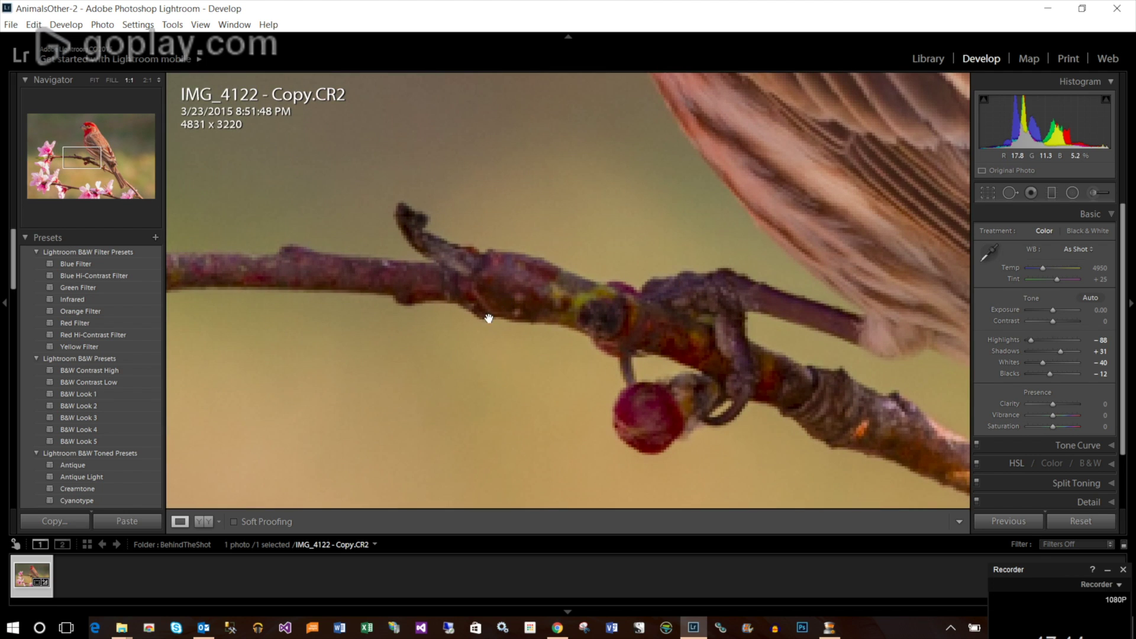
click(471, 331)
click(474, 304)
drag(436, 308, 554, 321)
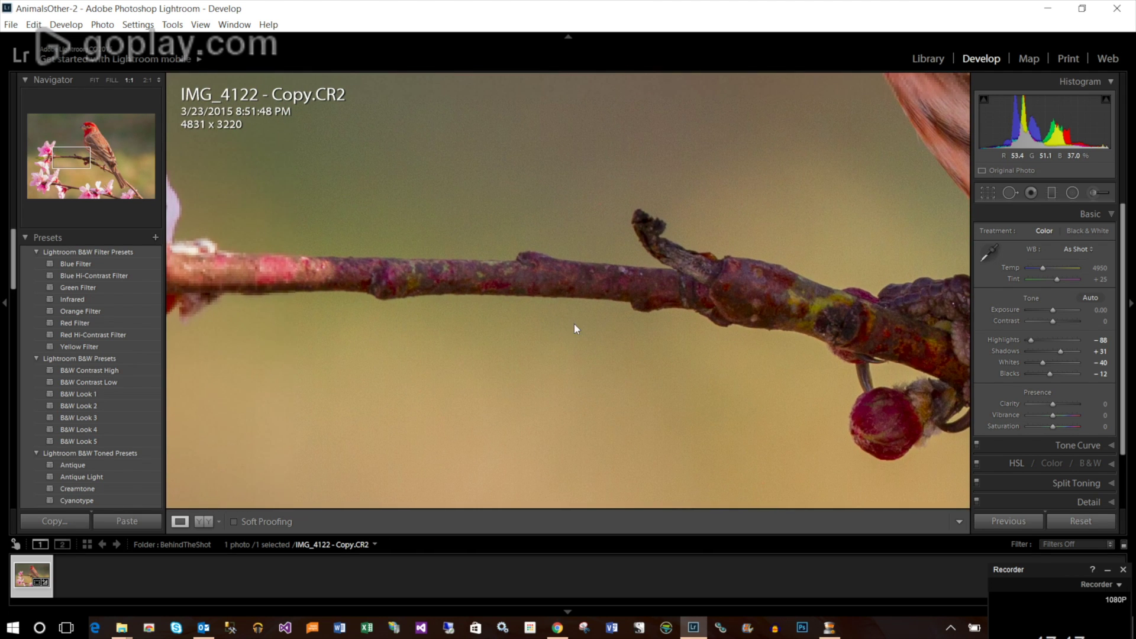
click(1092, 194)
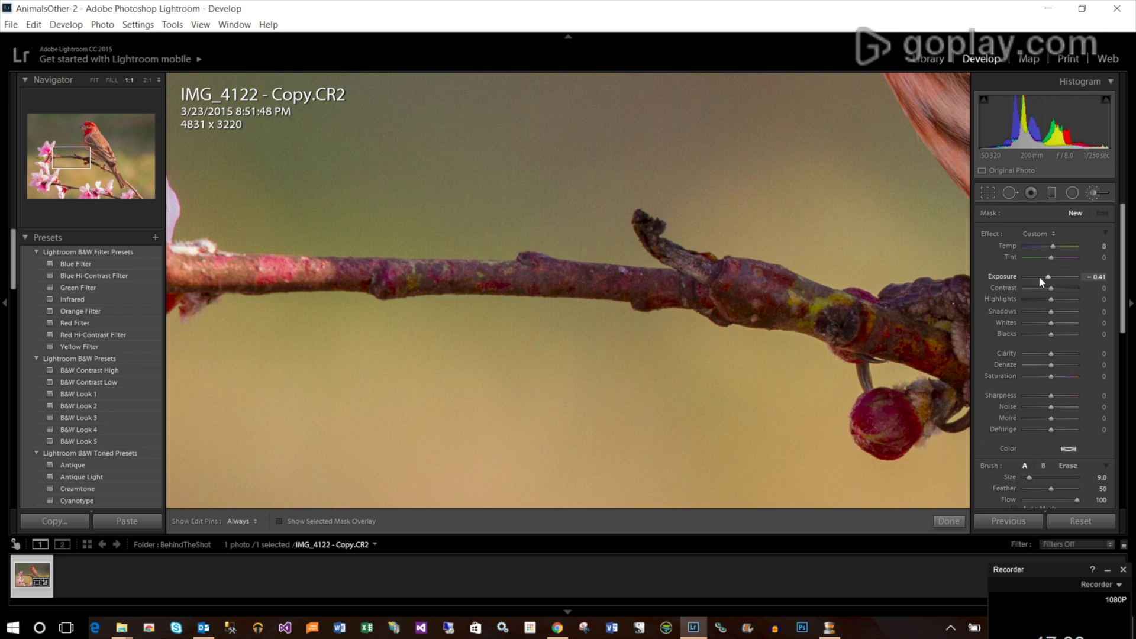
scroll(357, 266, down, 2)
scroll(352, 268, down, 1)
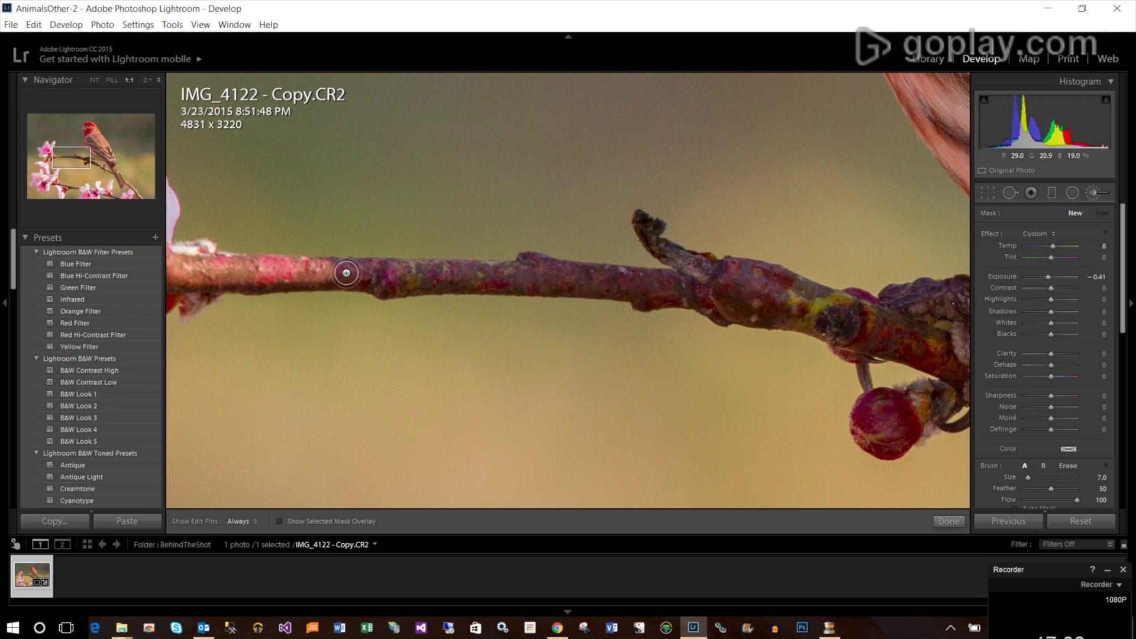
key(h)
key(h)
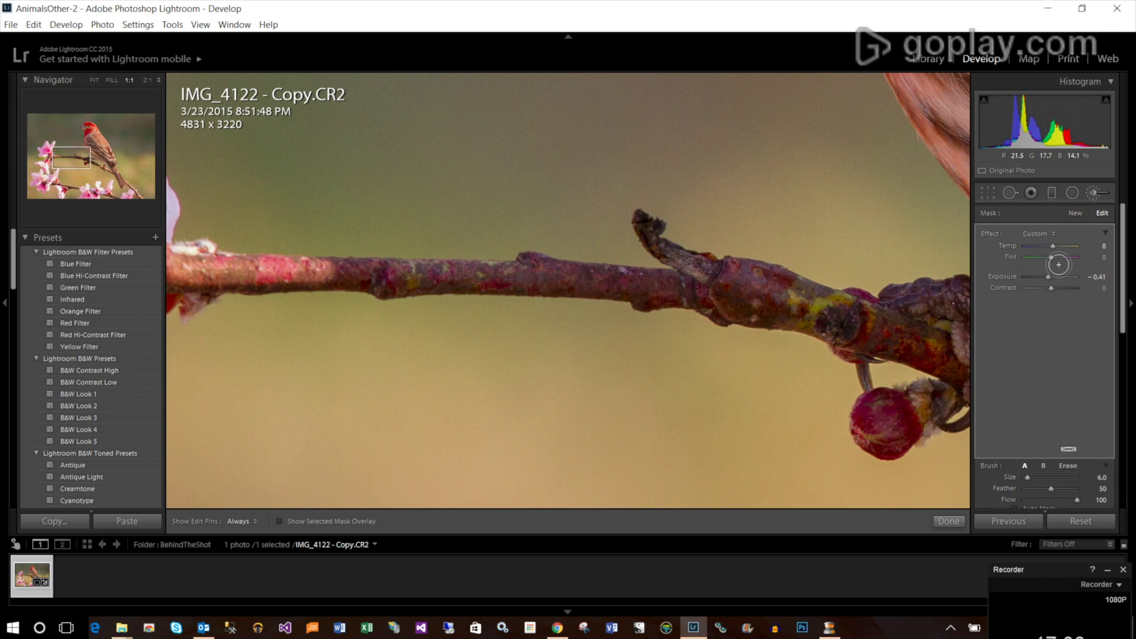
Step: Set the exposure of the new branch brush adjustment to 0.41
drag(1050, 279, 1052, 280)
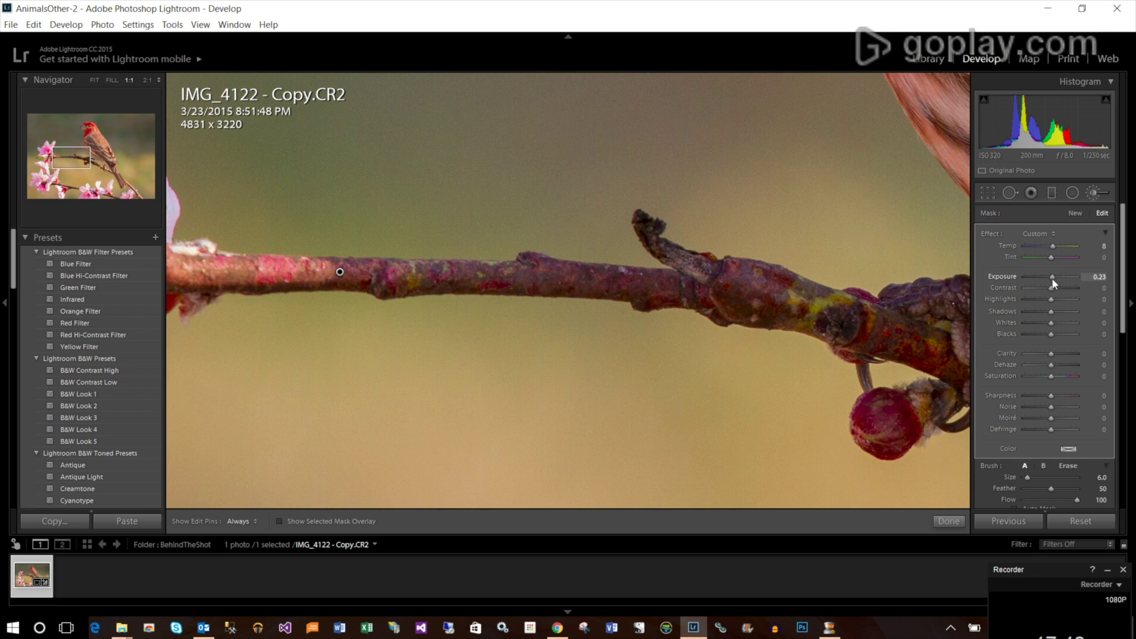
click(1099, 277)
key(BackSpace)
key(Return)
Step: Brush the brightening along the upper branch, past the knot and over the red bud, with a size 8 brush
scroll(390, 278, up, 2)
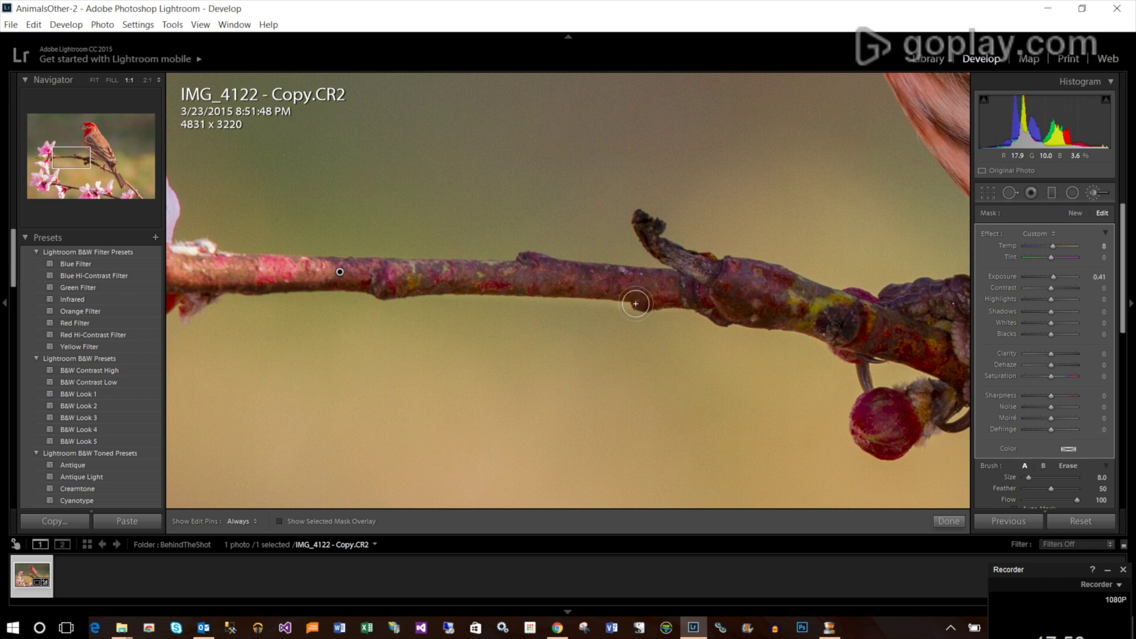
key(h)
mouse_move(724, 286)
mouse_down()
mouse_move(833, 316)
mouse_move(852, 338)
mouse_move(869, 327)
mouse_move(935, 350)
mouse_move(848, 337)
mouse_up()
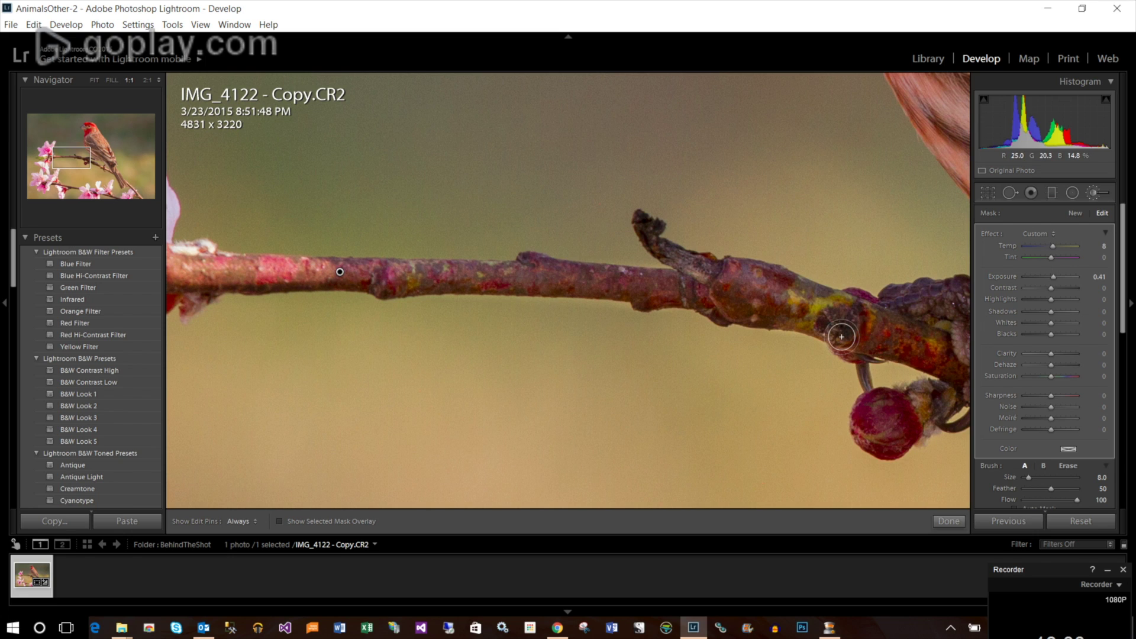
key(h)
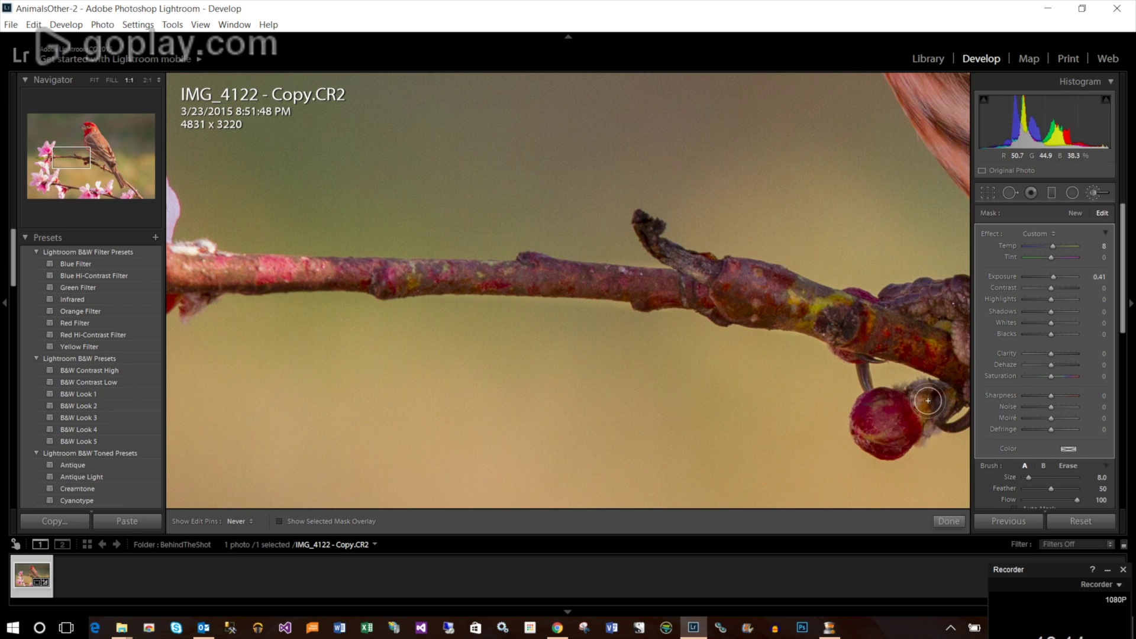
key(h)
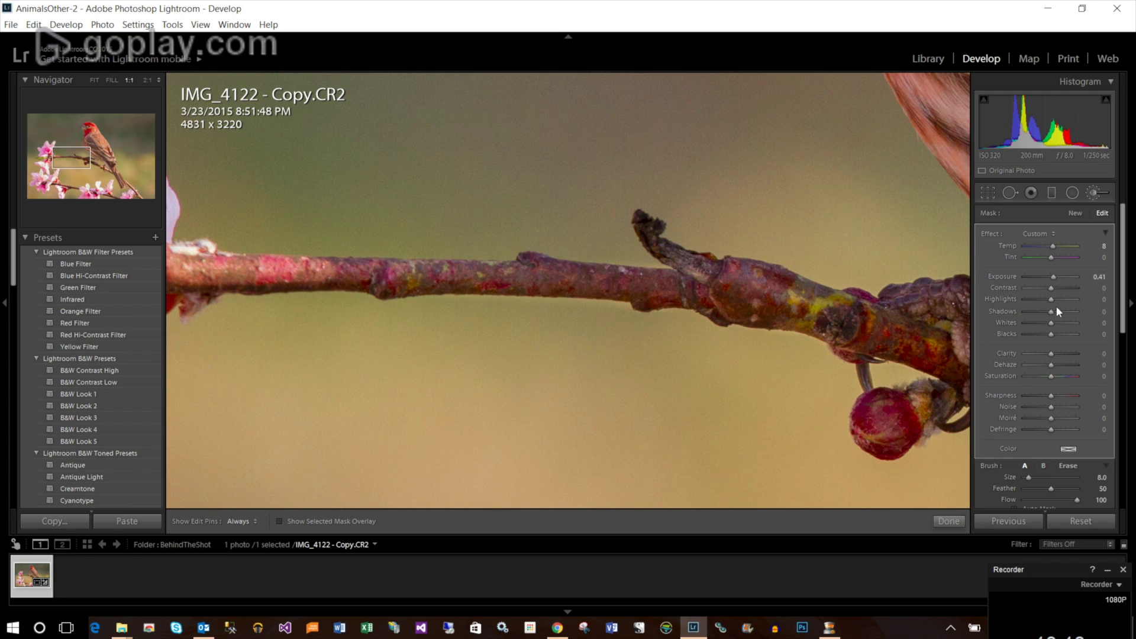
Step: Try an exposure of 0.97 on the branch brush adjustment, finish brushing, and undo that exposure increase
drag(1053, 277, 1056, 278)
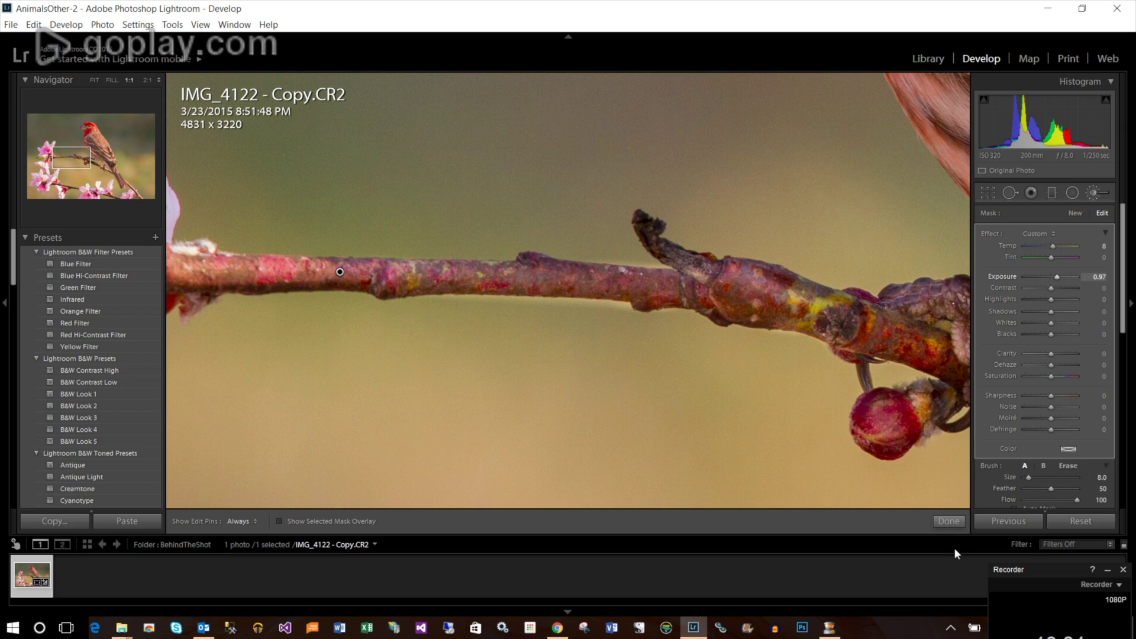
click(950, 521)
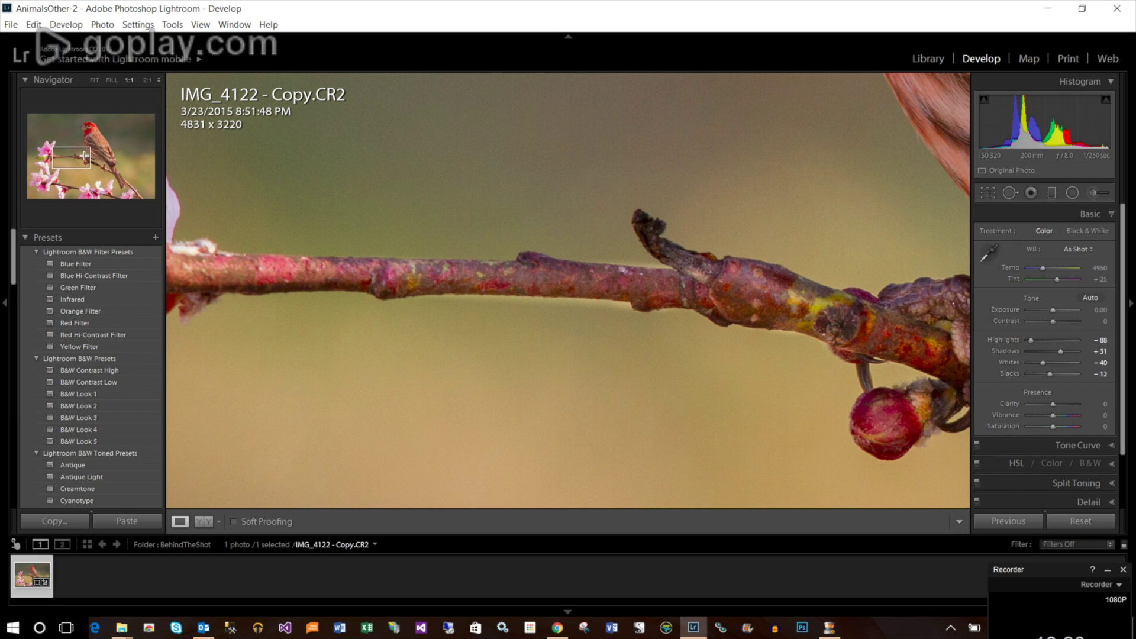
click(444, 322)
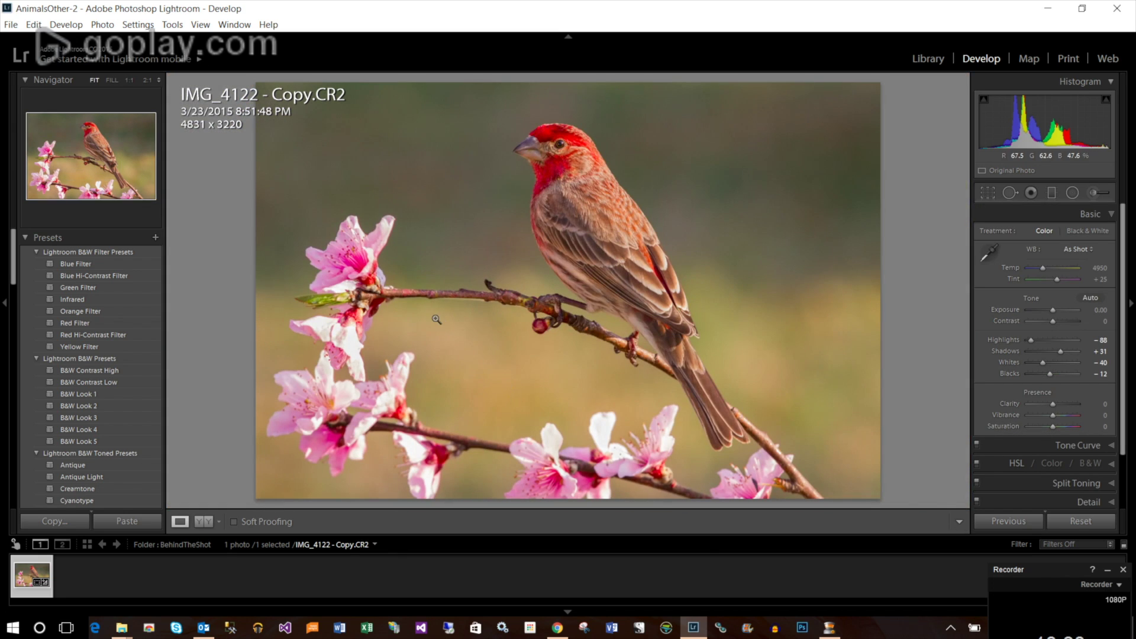
click(479, 303)
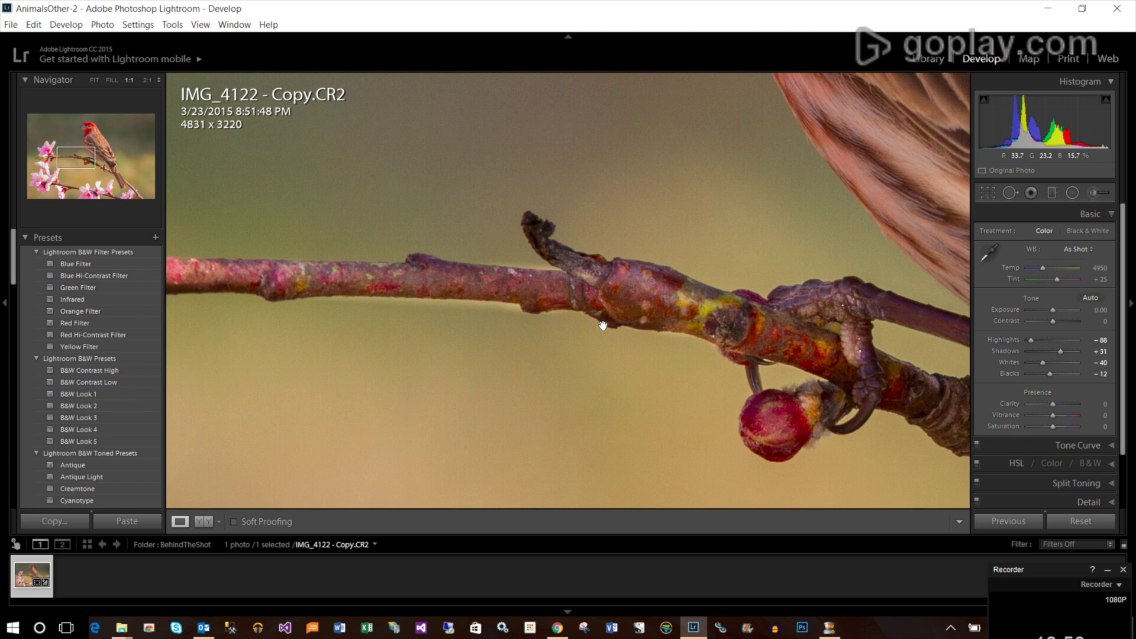
key(ctrl+z)
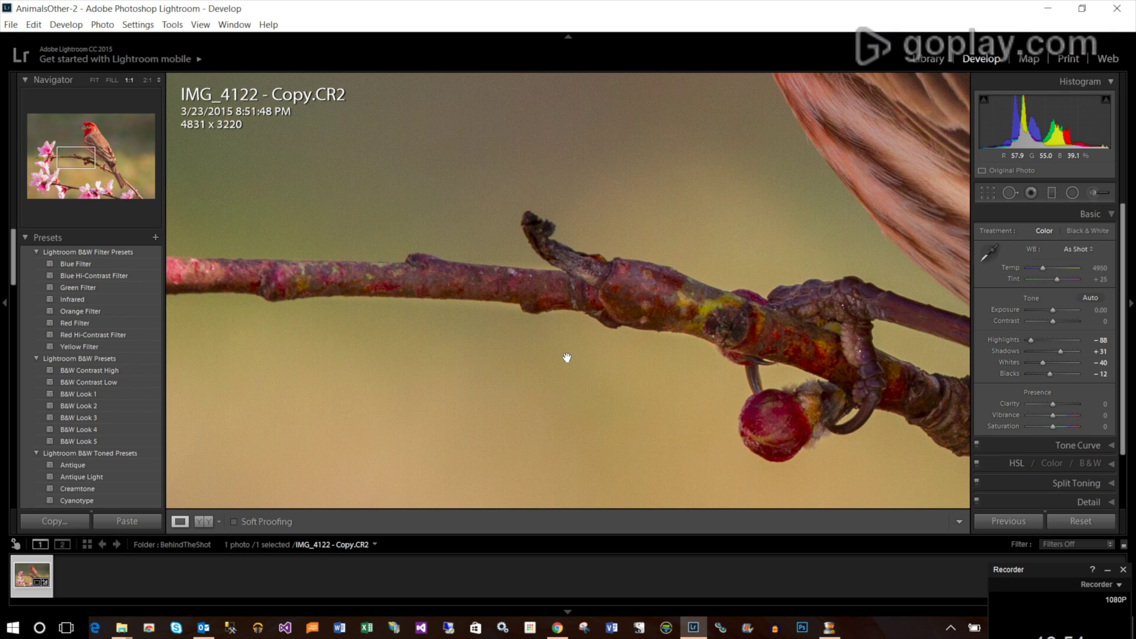
click(568, 334)
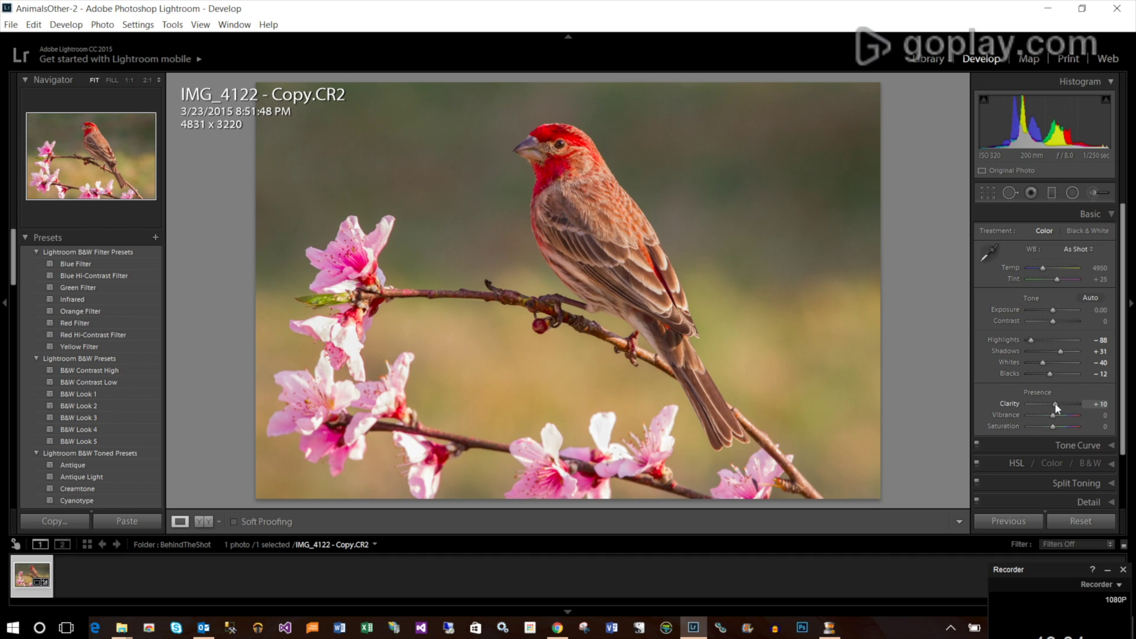
Step: Set the photo's Clarity to +10 and check the bird's back, wing and belly feathers at full size
drag(1056, 403, 1056, 403)
click(580, 212)
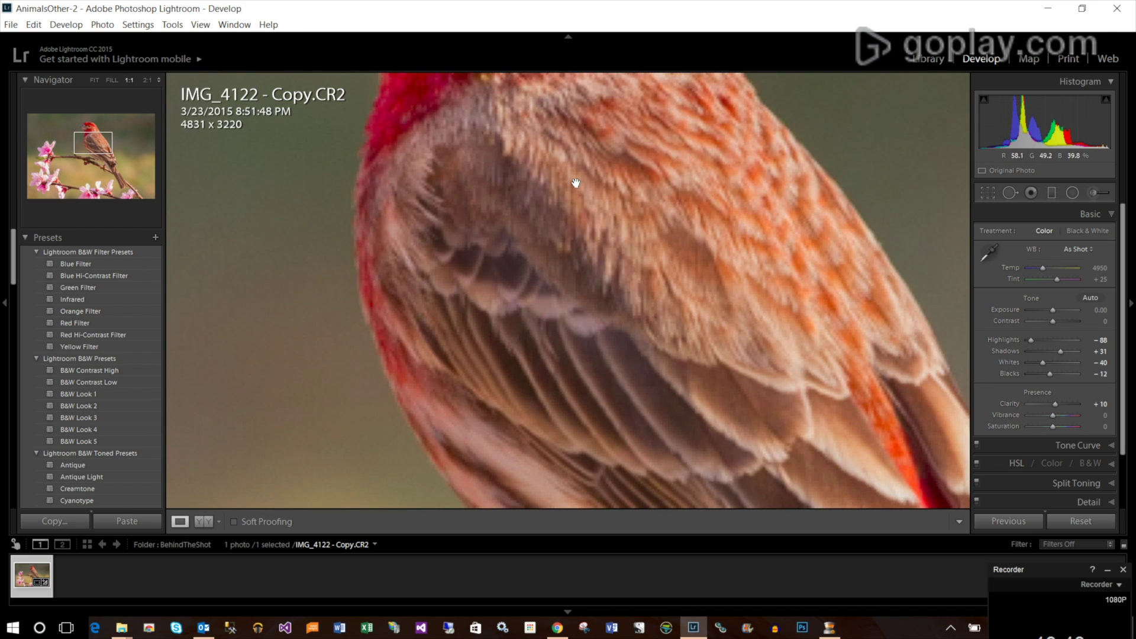
drag(578, 191, 624, 357)
drag(530, 106, 550, 172)
drag(673, 380, 582, 225)
drag(680, 426, 641, 325)
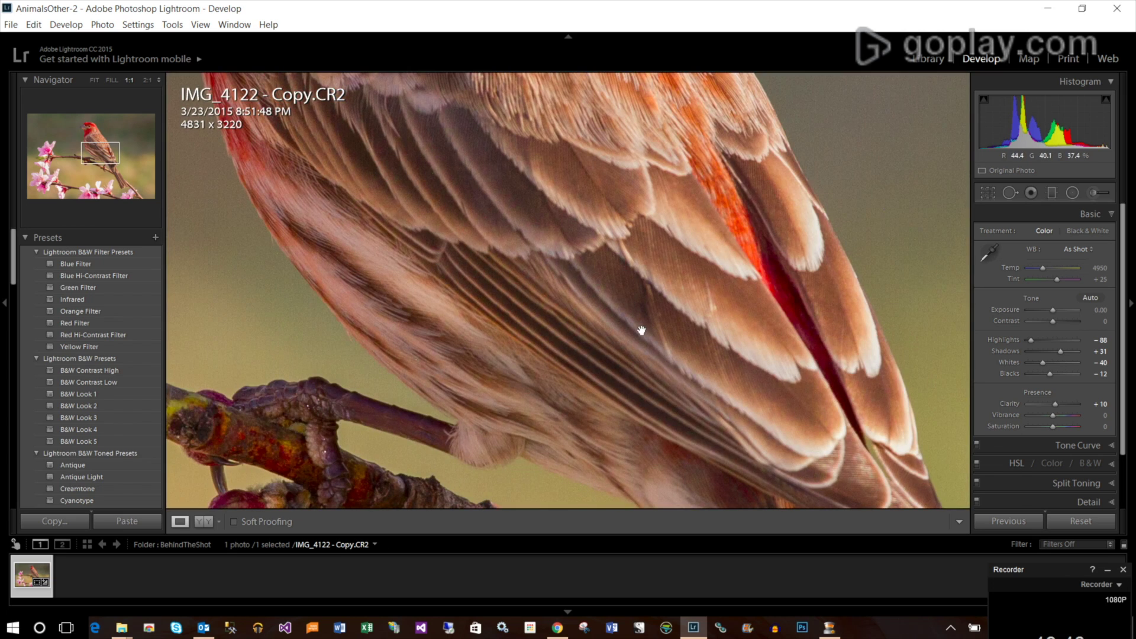
drag(498, 367, 563, 300)
click(563, 304)
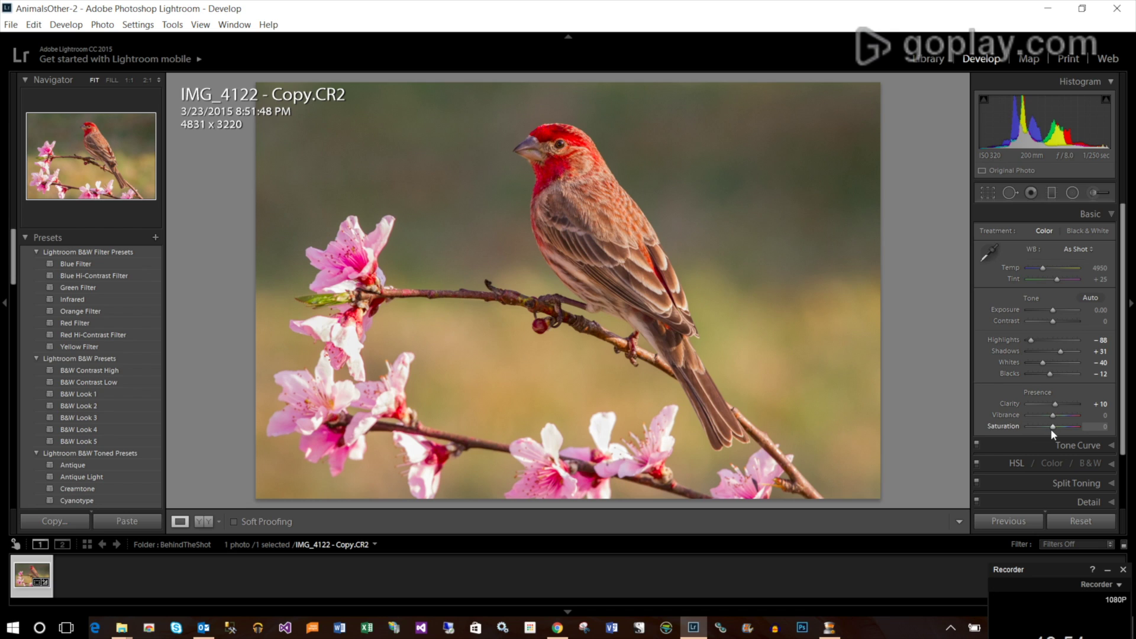
Step: Set the photo's Vibrance to +12 and check the bird's head and shoulders at full size
drag(1052, 417, 1056, 419)
click(563, 149)
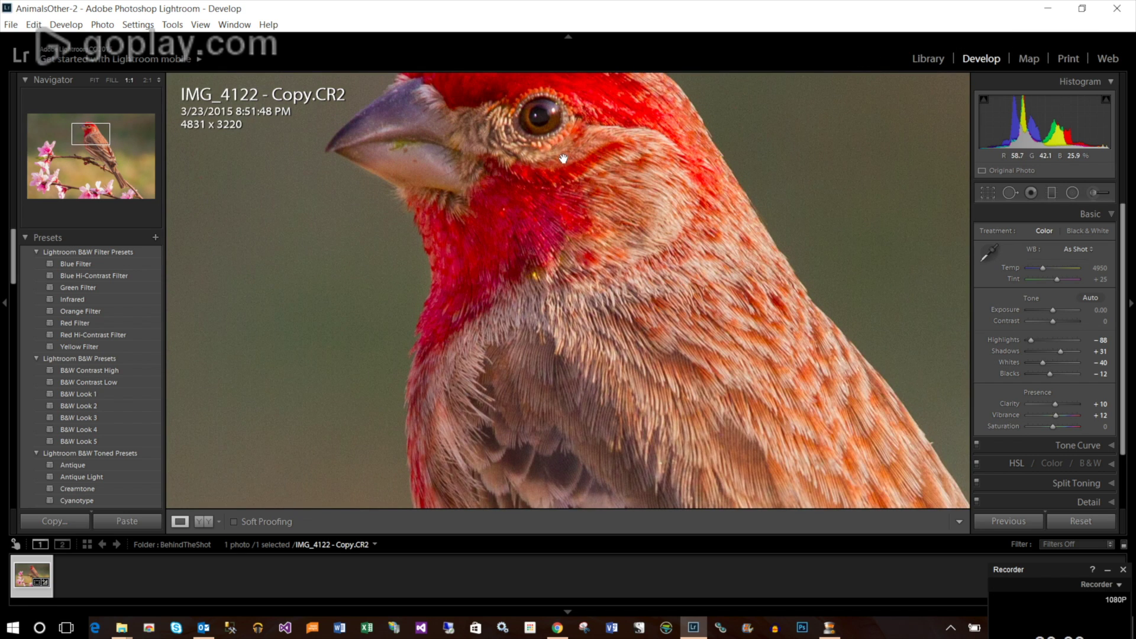
drag(564, 152, 602, 222)
drag(621, 314, 662, 392)
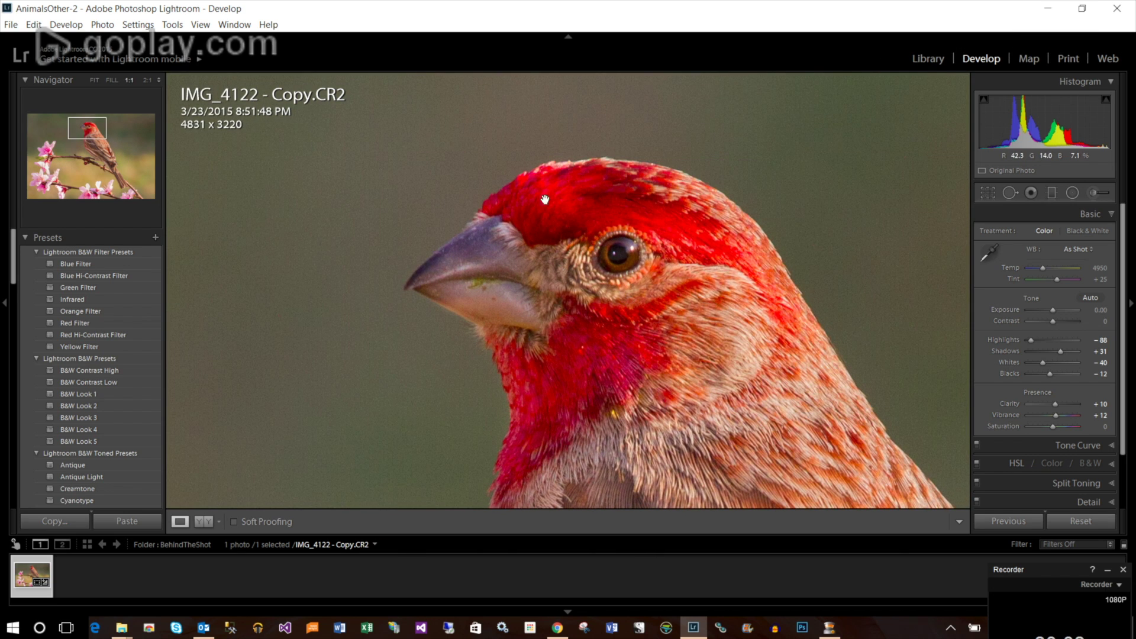
click(710, 358)
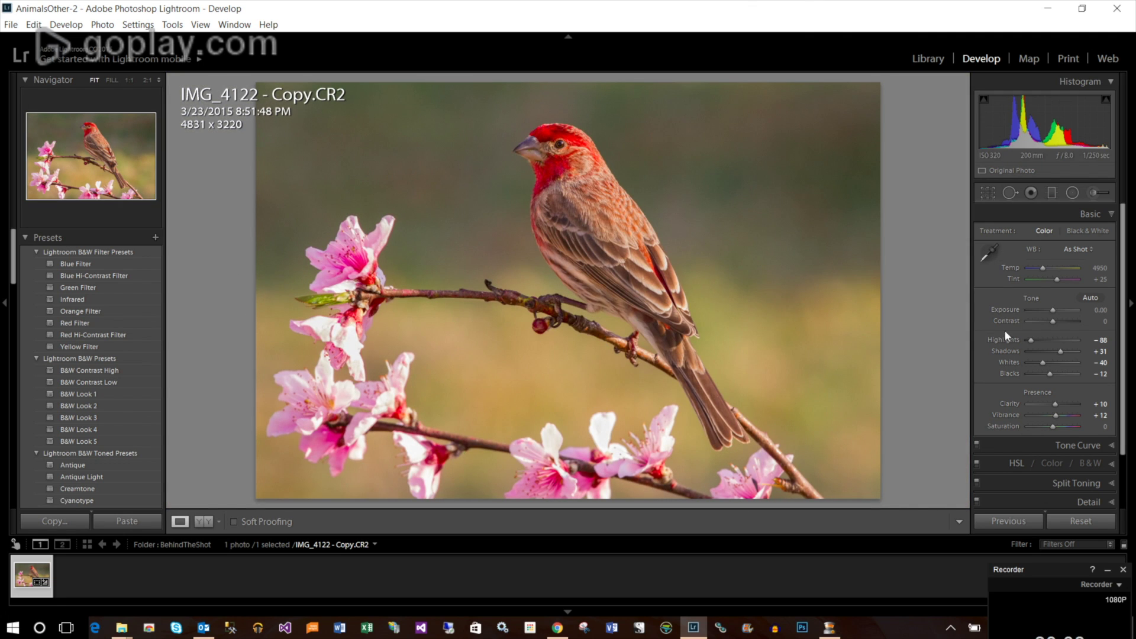
Step: Set luminance noise reduction to 10 and check the plain background beside the bird at full size
drag(1122, 327, 1117, 401)
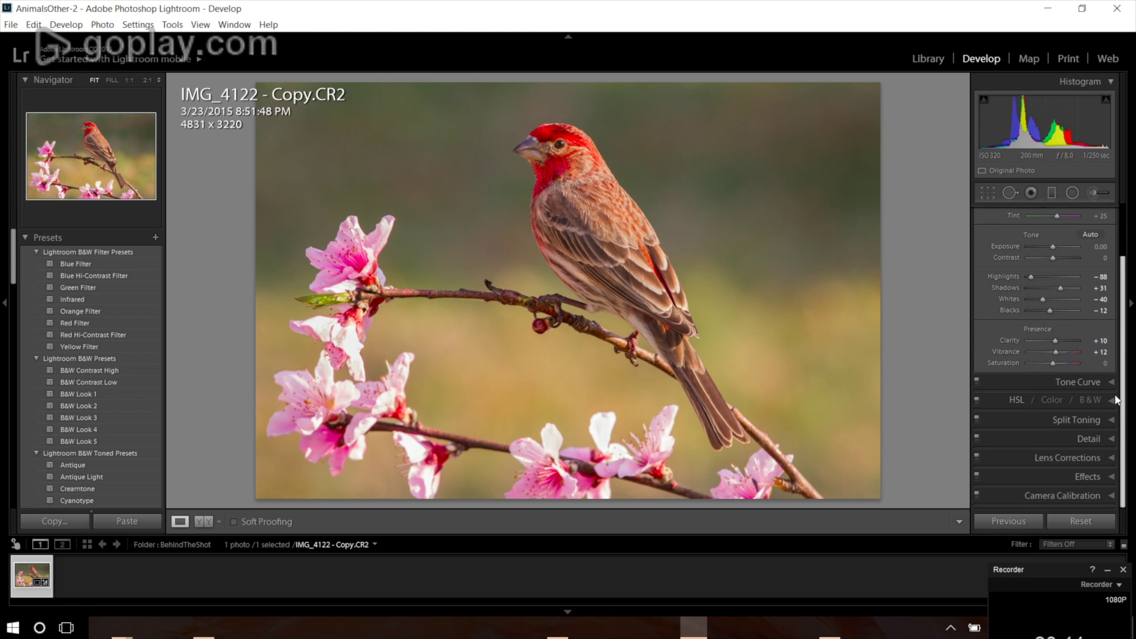
click(1112, 437)
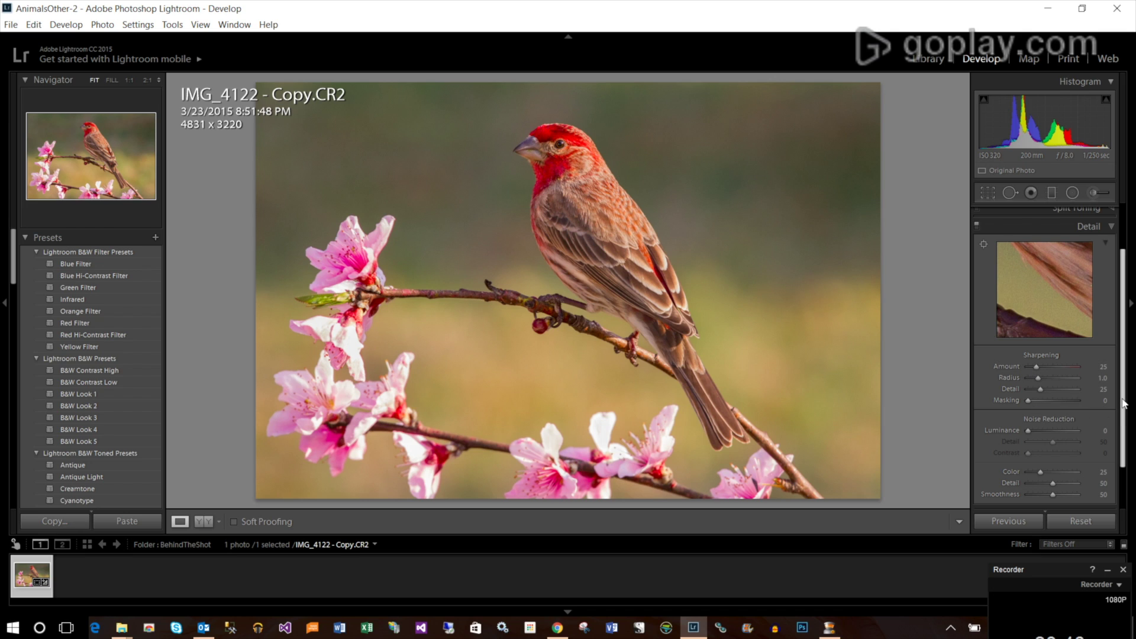
mouse_move(1123, 404)
mouse_down()
mouse_move(1125, 424)
mouse_move(1128, 415)
mouse_up()
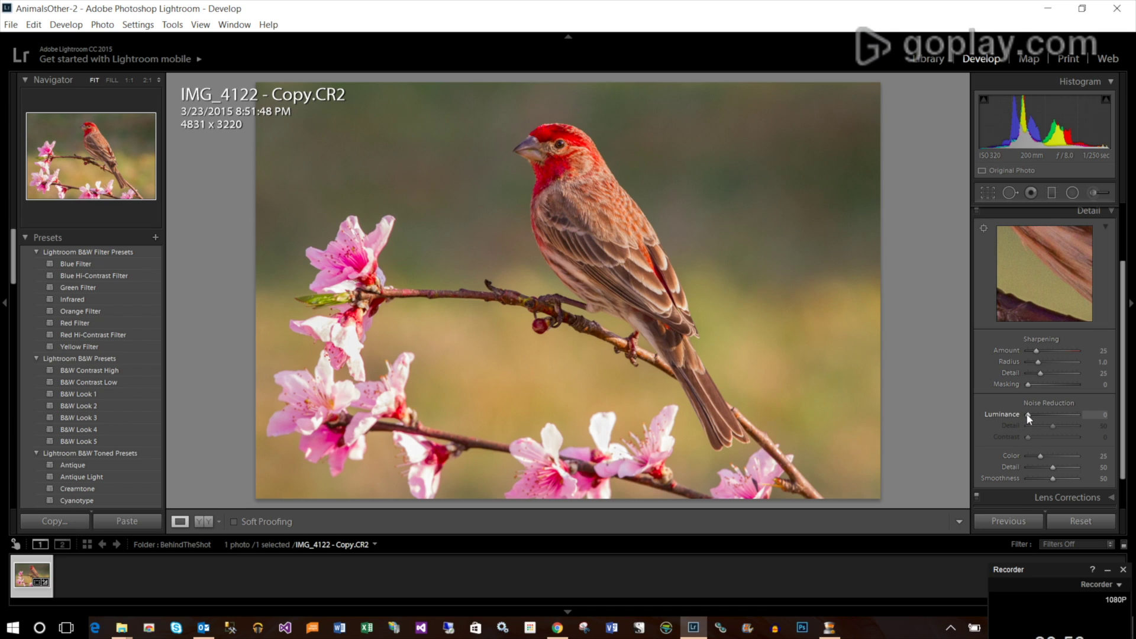
drag(1028, 418, 1030, 419)
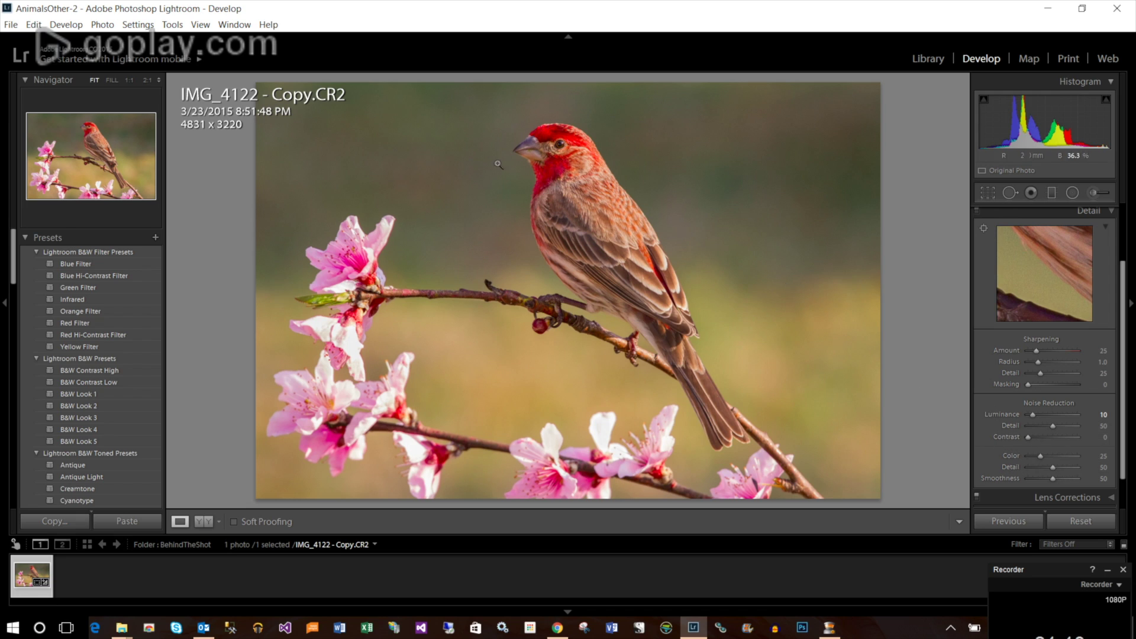
click(417, 145)
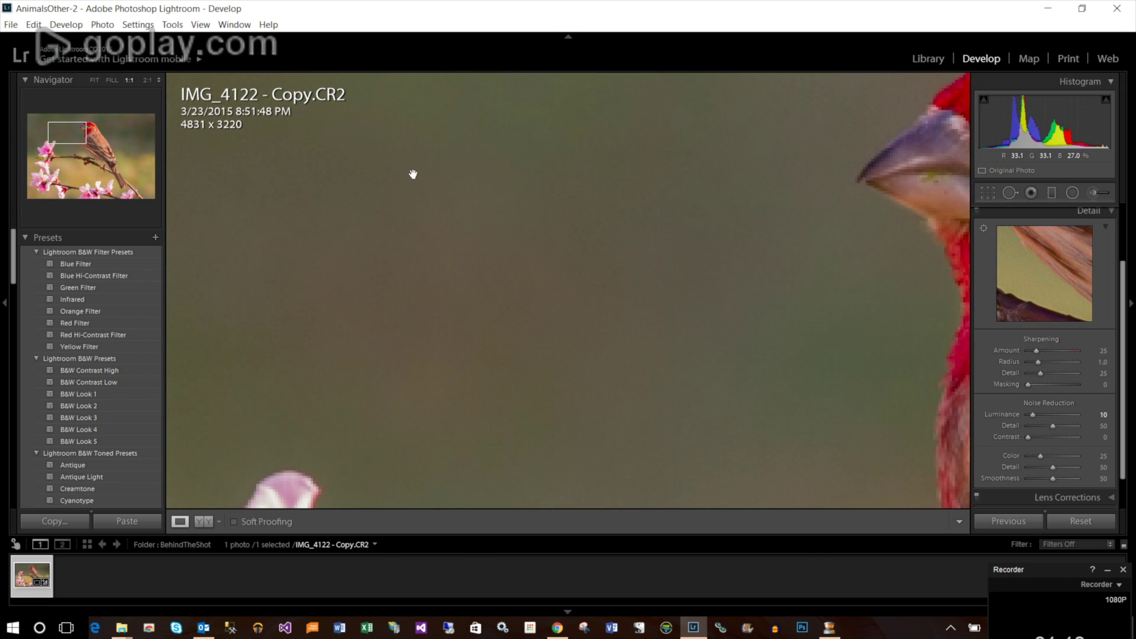
drag(414, 173, 561, 238)
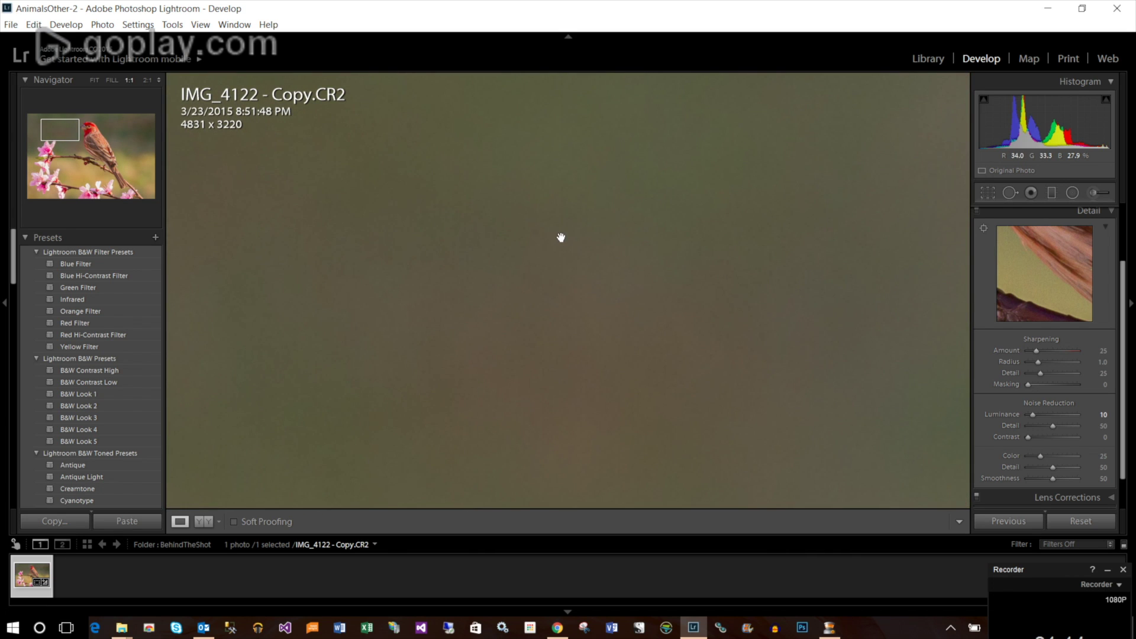
drag(697, 299, 519, 270)
click(518, 270)
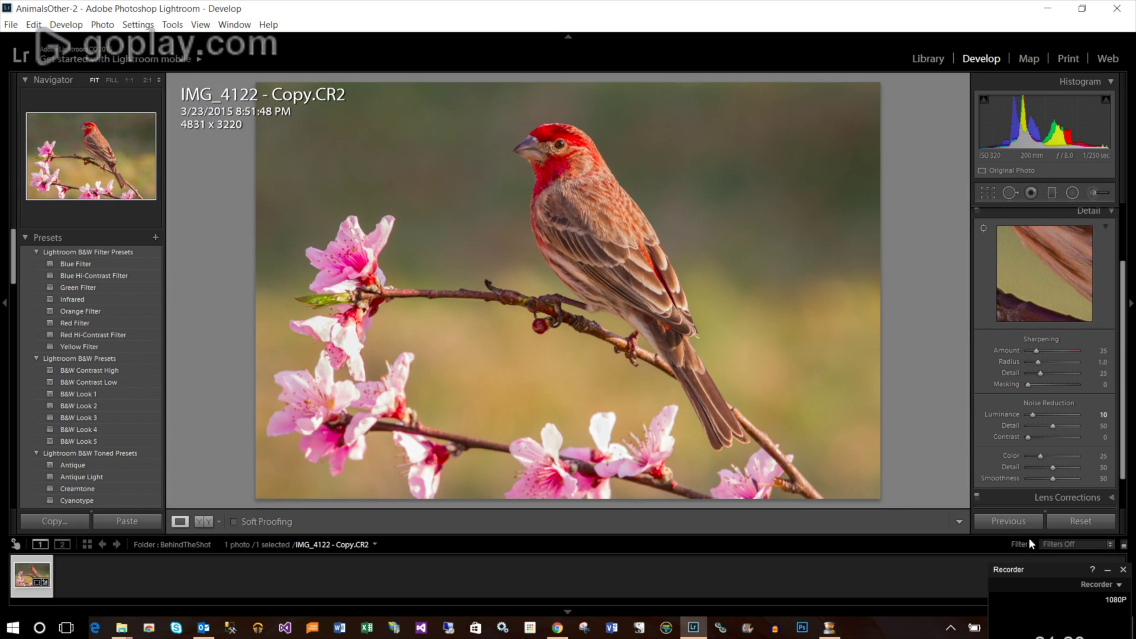
Step: Return to the Basic adjustments and expand them
mouse_move(1049, 572)
mouse_down()
mouse_move(1047, 537)
mouse_move(1052, 575)
mouse_up()
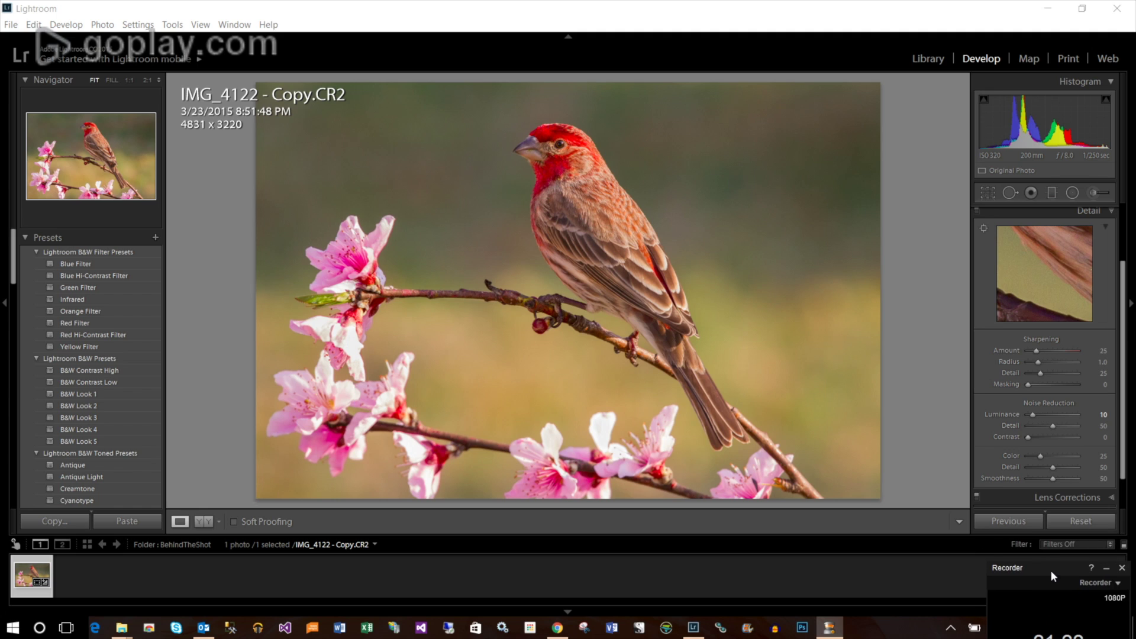
click(1125, 363)
drag(1126, 363, 1126, 284)
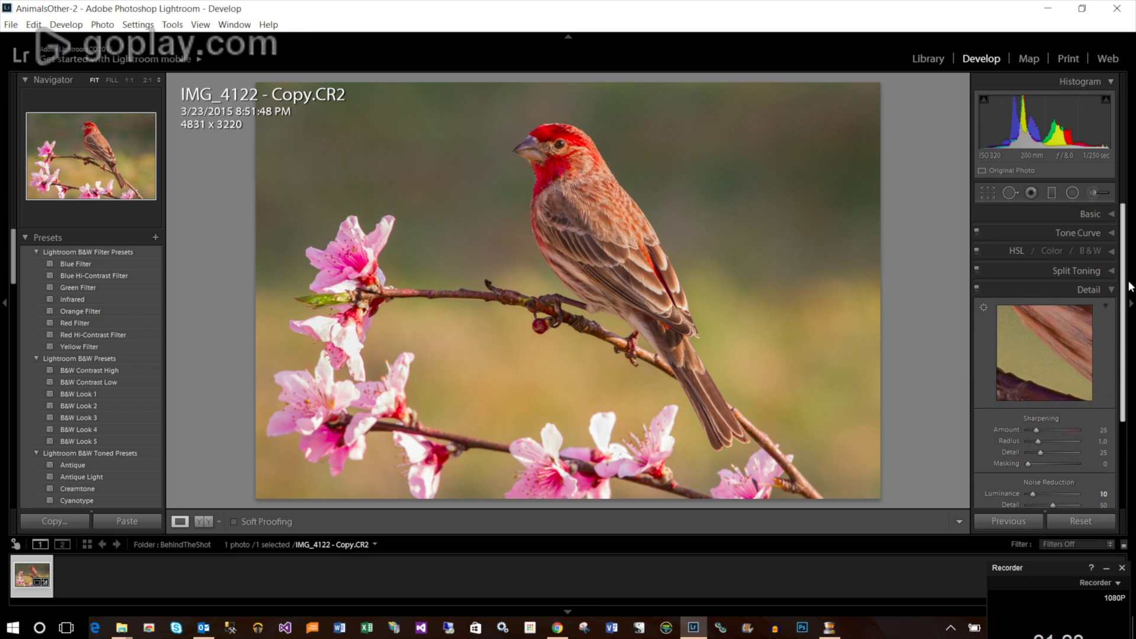
click(1104, 214)
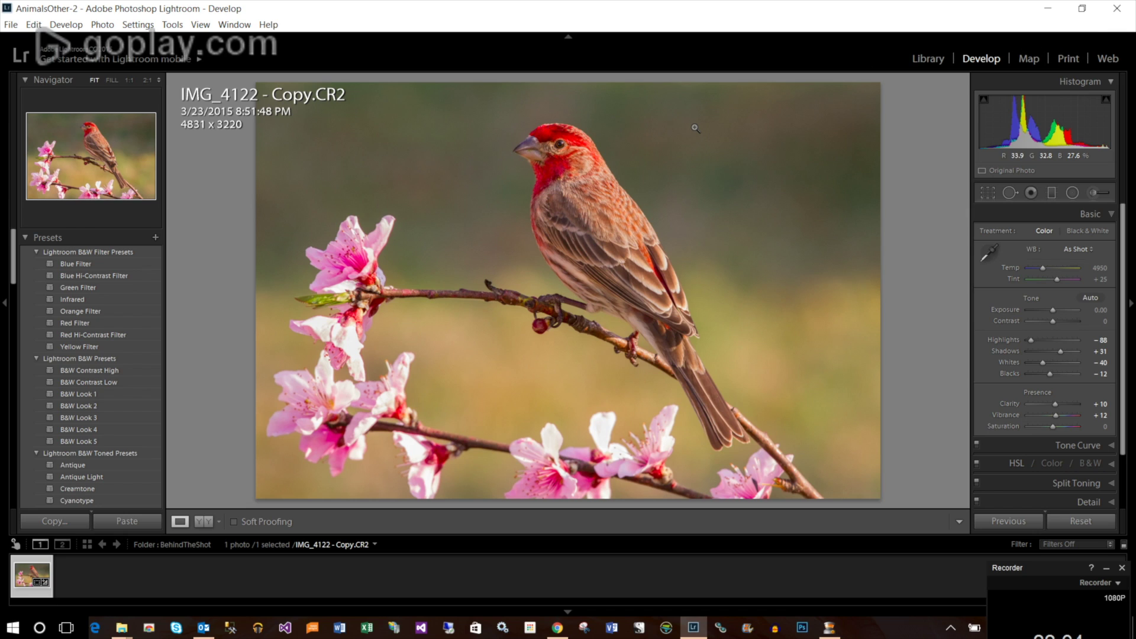
Step: Start a new adjustment brush, try a few effect slider changes, and reset all its effect settings to zero
click(1096, 194)
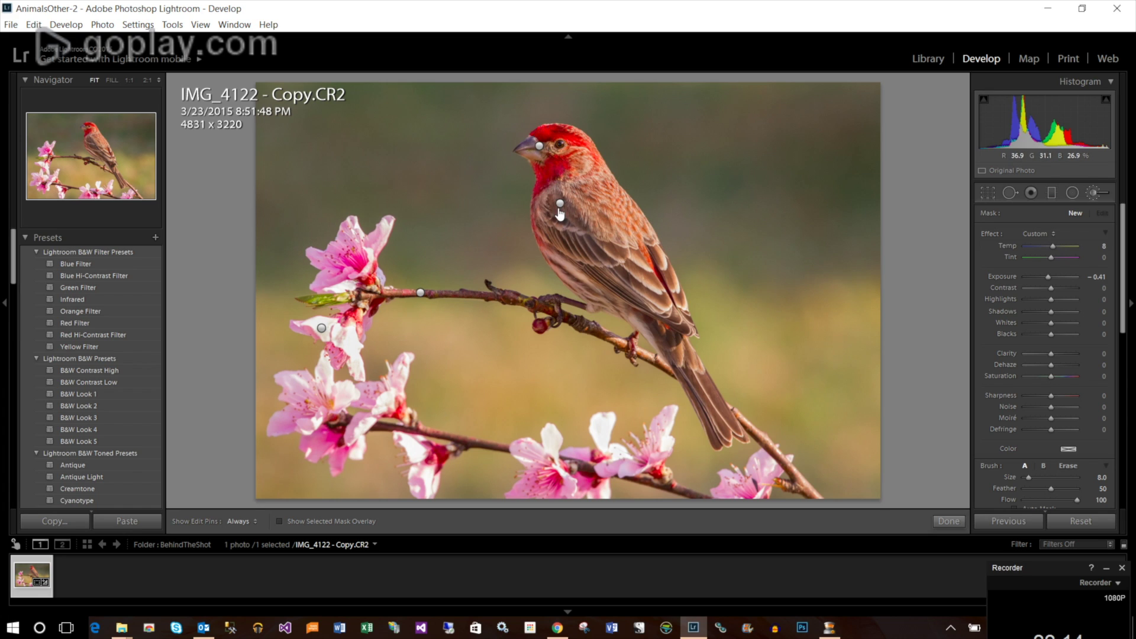
mouse_move(537, 152)
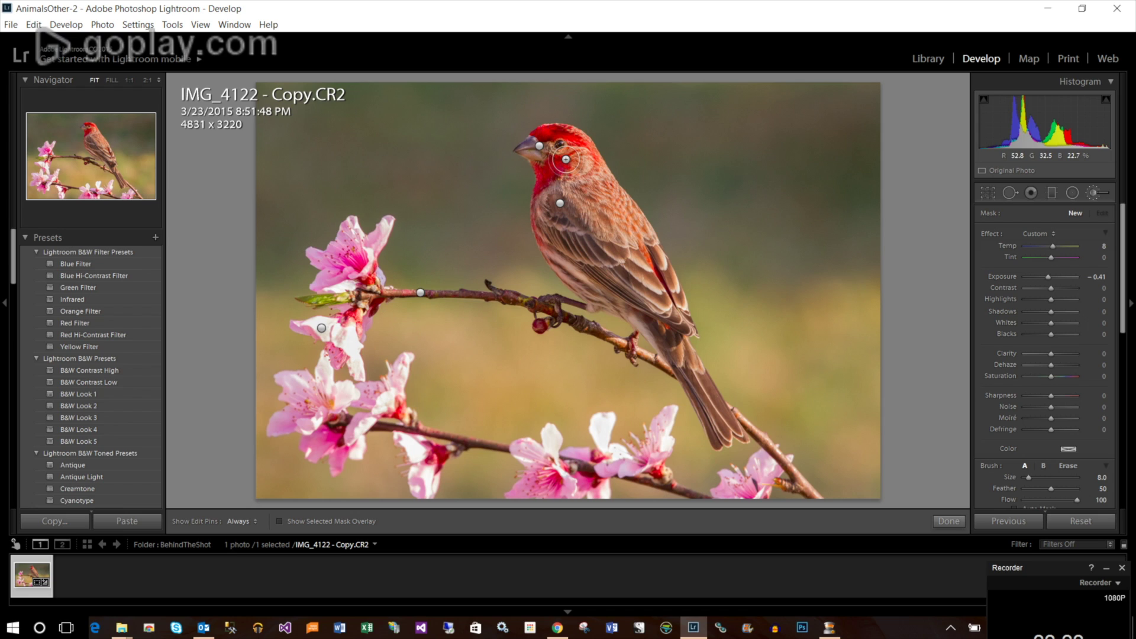
double_click(989, 234)
click(1049, 279)
drag(1038, 289, 1041, 361)
click(1062, 312)
double_click(991, 236)
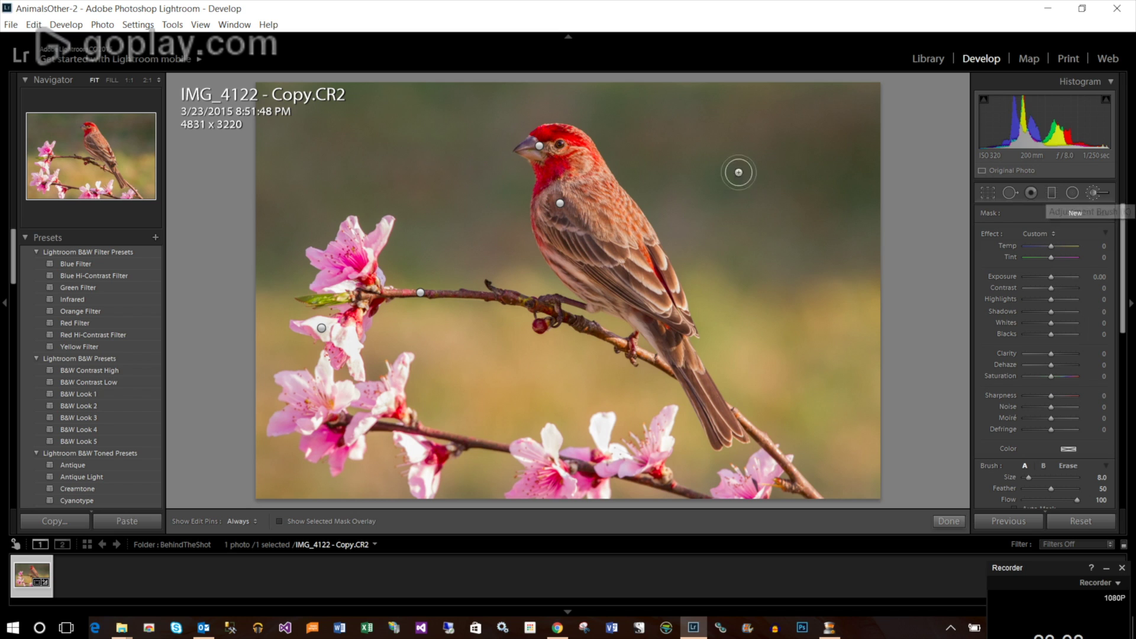
Step: Set the new brush's Sharpness to 26 and its size to 18, and paint over the bird's eye at full size
click(81, 126)
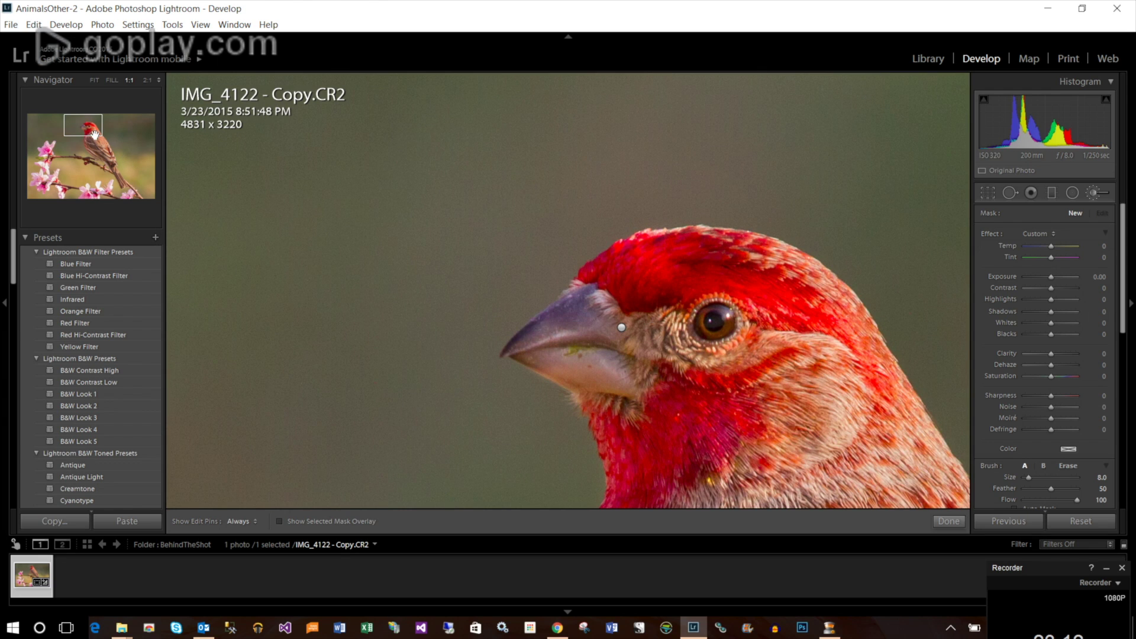
click(94, 132)
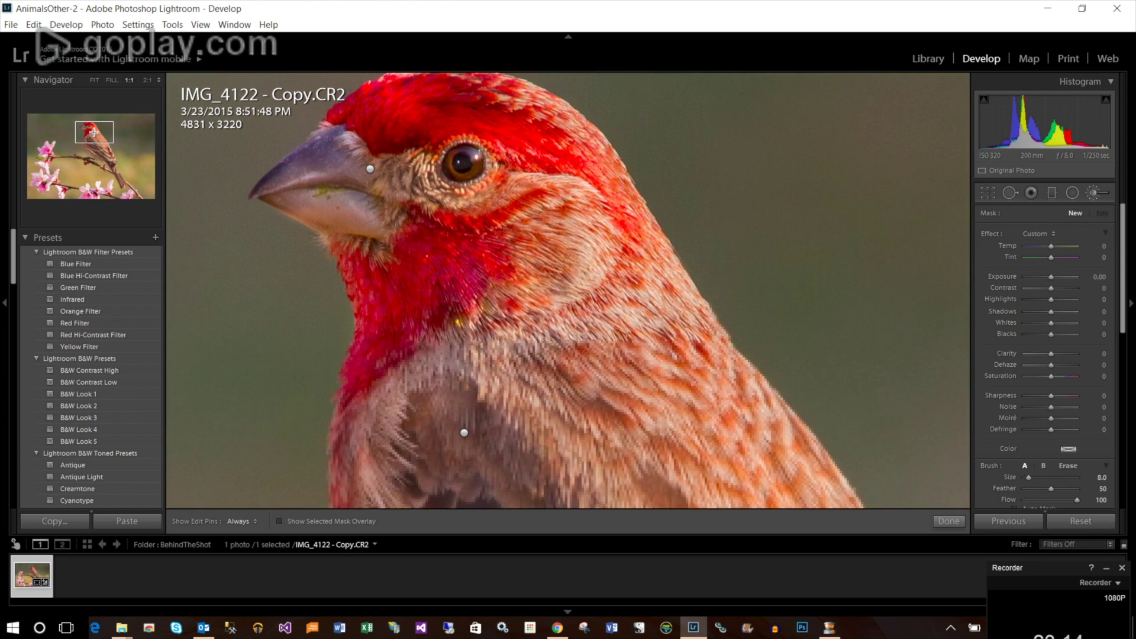
drag(94, 131, 93, 130)
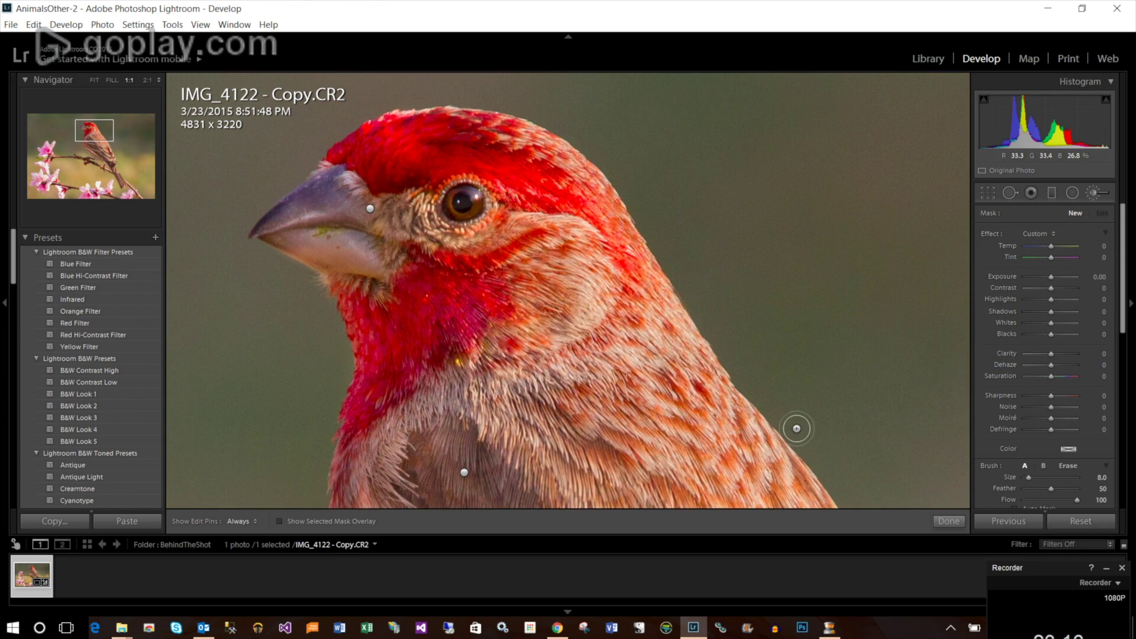
scroll(462, 204, up, 4)
scroll(462, 204, up, 2)
drag(1052, 399, 1057, 400)
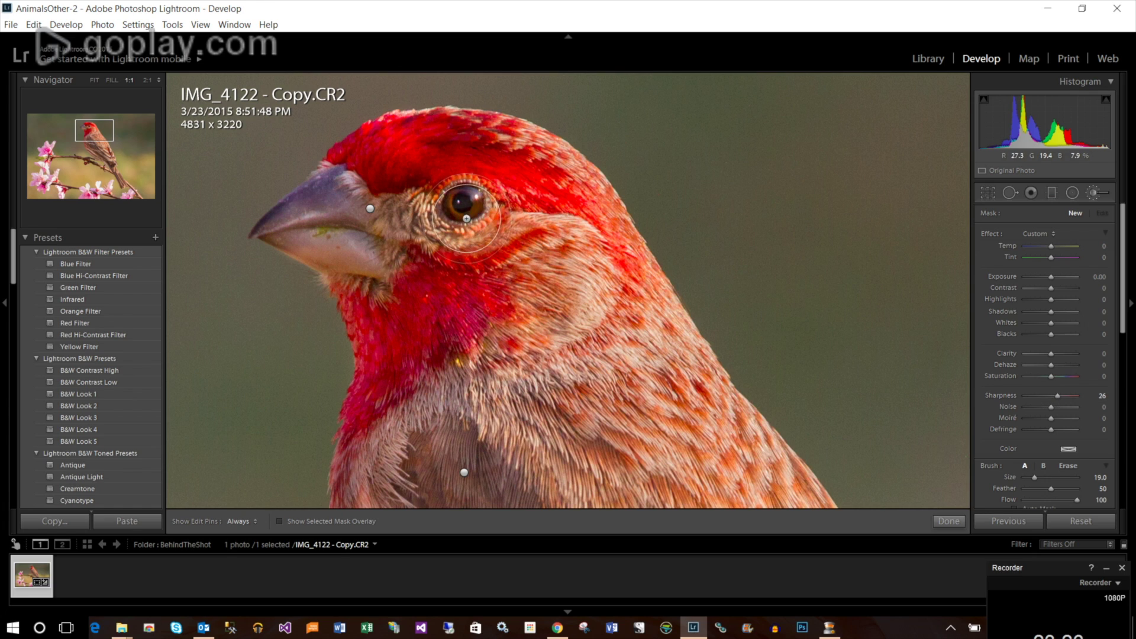
scroll(462, 201, up, 3)
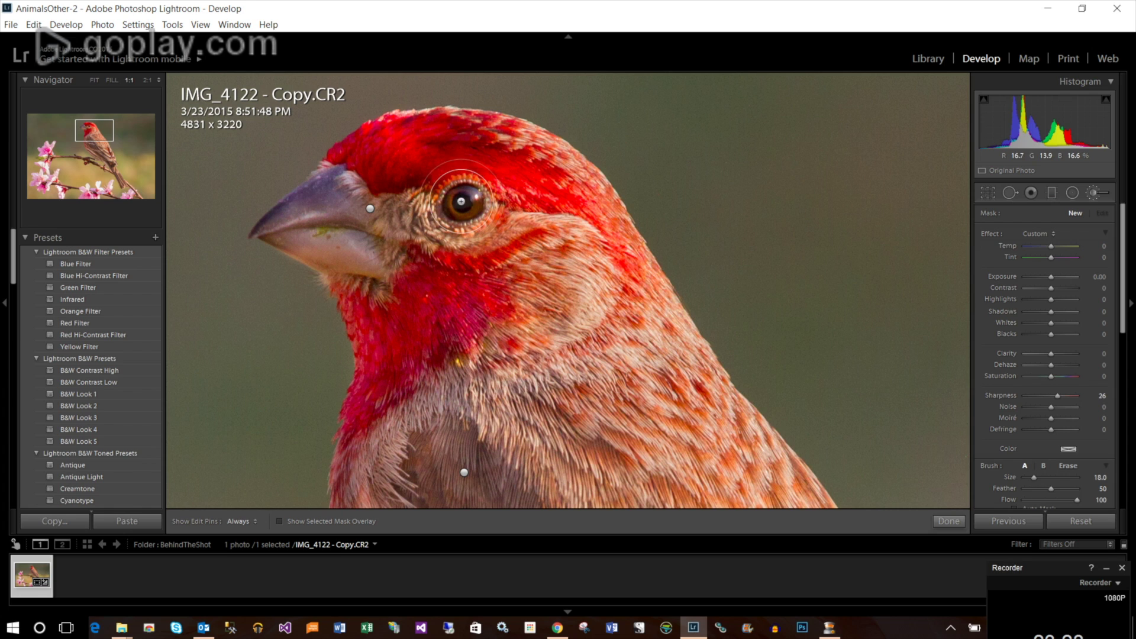
scroll(468, 211, up, 1)
key(h)
mouse_move(470, 219)
mouse_down()
mouse_move(456, 207)
mouse_move(468, 196)
mouse_move(461, 210)
mouse_up()
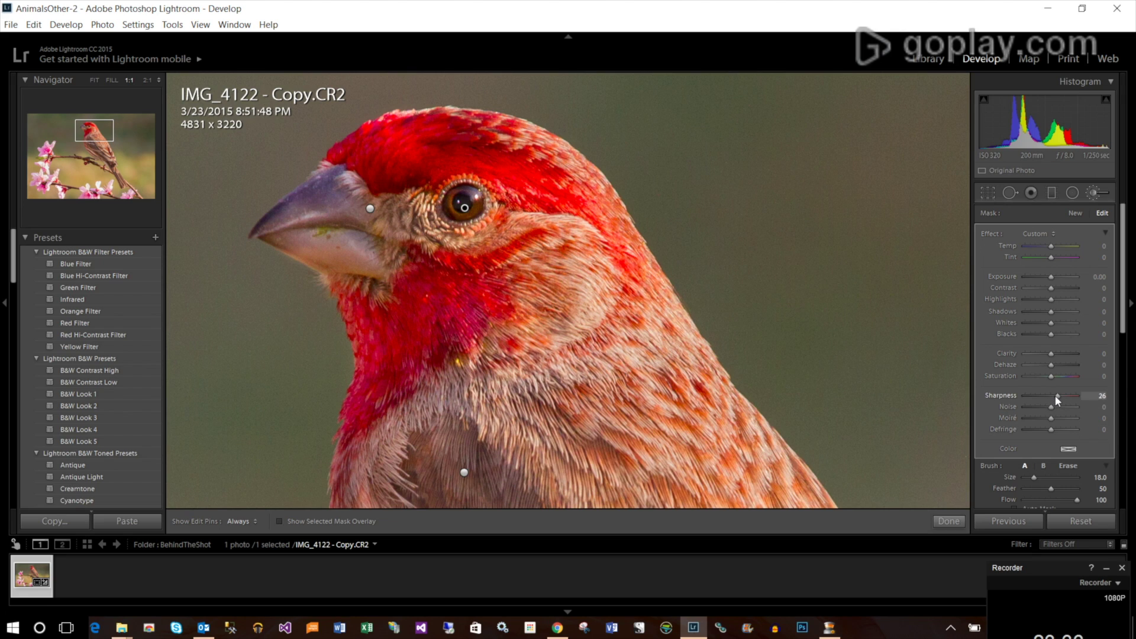
Step: Set the eye adjustment to Sharpness 40, Clarity 20 and Exposure 0.14, and finish the brush edit
drag(1056, 395, 1059, 397)
scroll(1059, 395, up, 1)
scroll(1052, 282, up, 2)
scroll(1053, 353, up, 2)
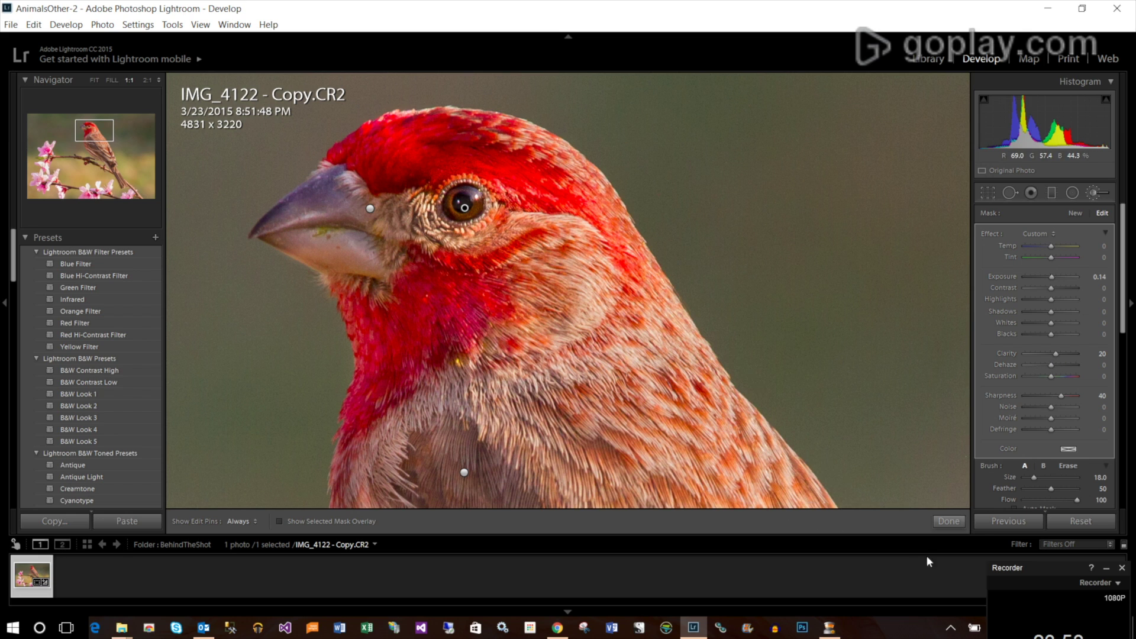
click(949, 521)
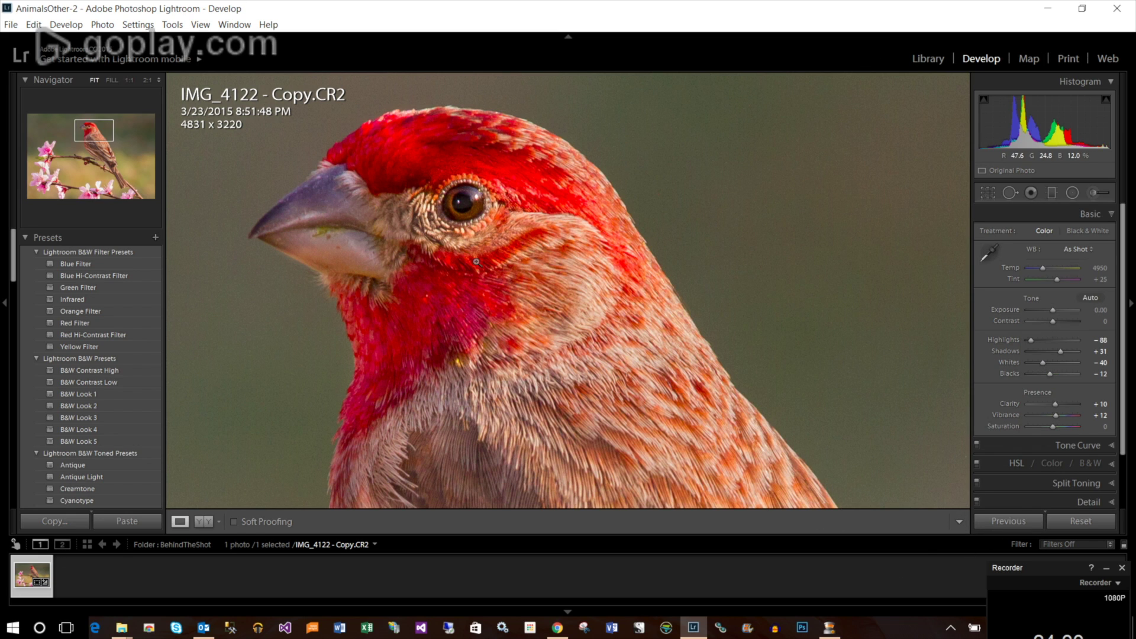
Step: Start another adjustment brush with Sharpness 26 and size 16, and paint over the bird's beak and head
click(476, 262)
click(561, 152)
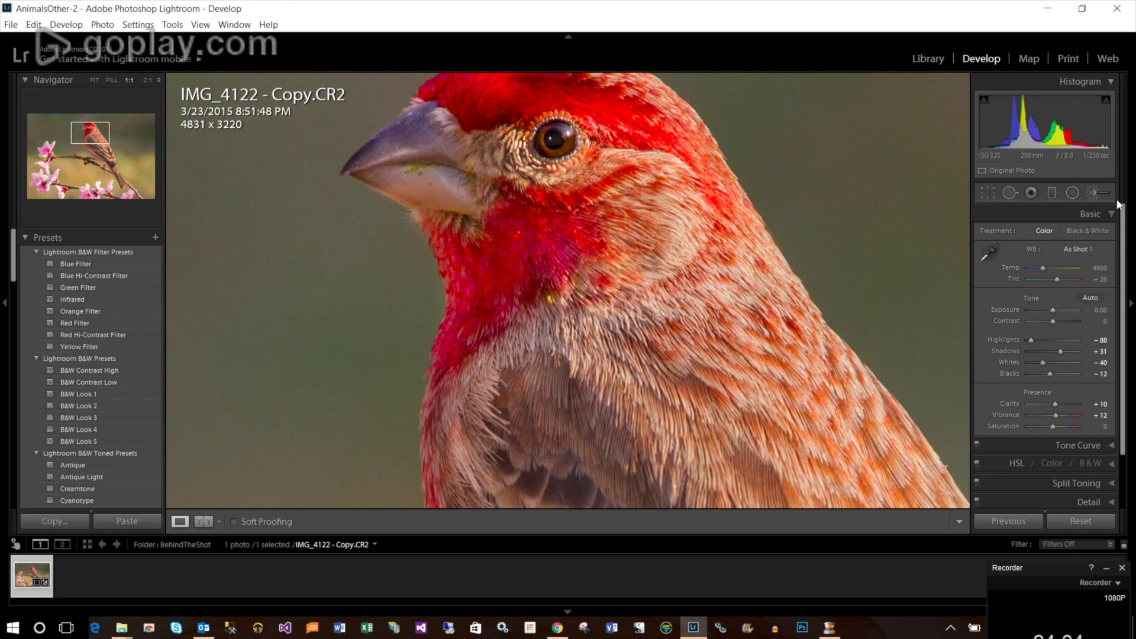
click(1095, 192)
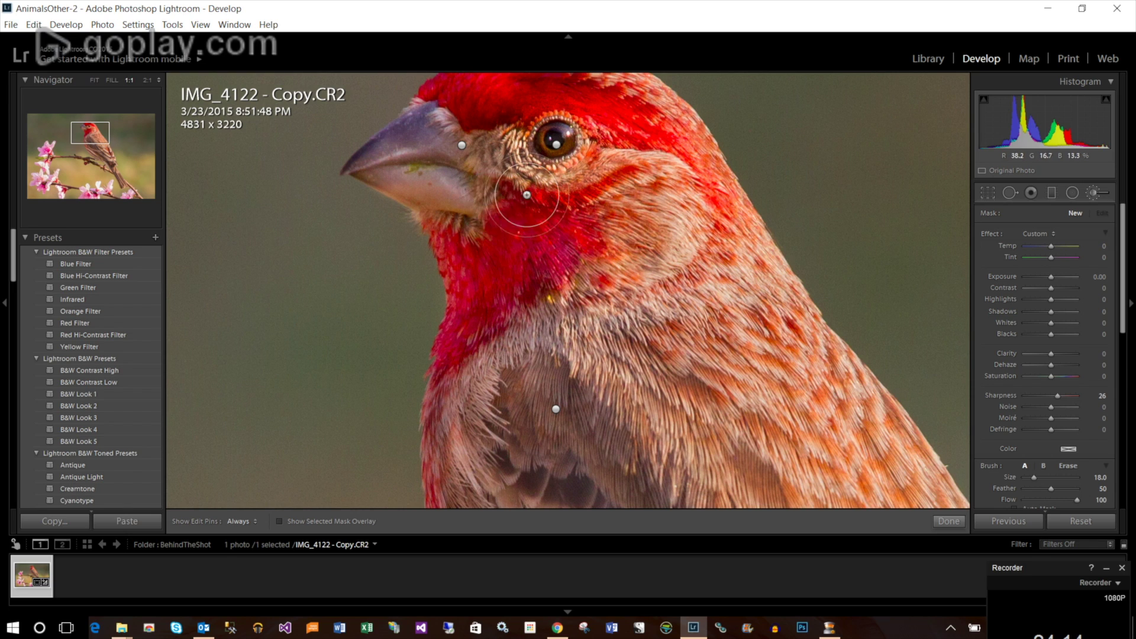
scroll(427, 154, down, 2)
key(h)
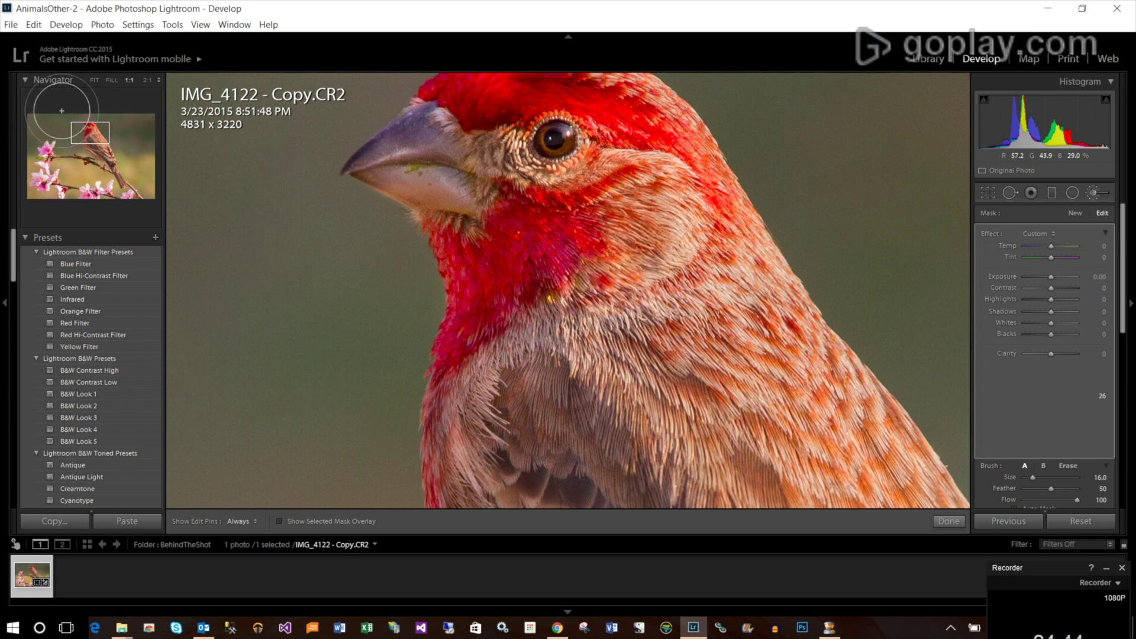
Step: Extend the sharpening brush over the bird's shoulder and back feathers at full size
click(98, 137)
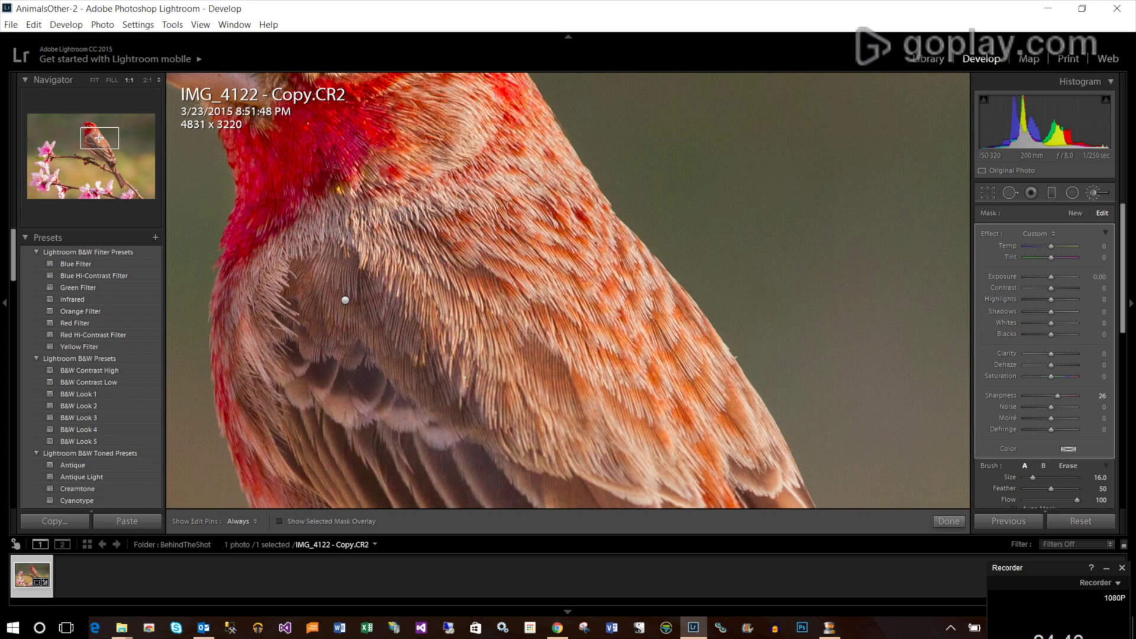
click(100, 137)
key(h)
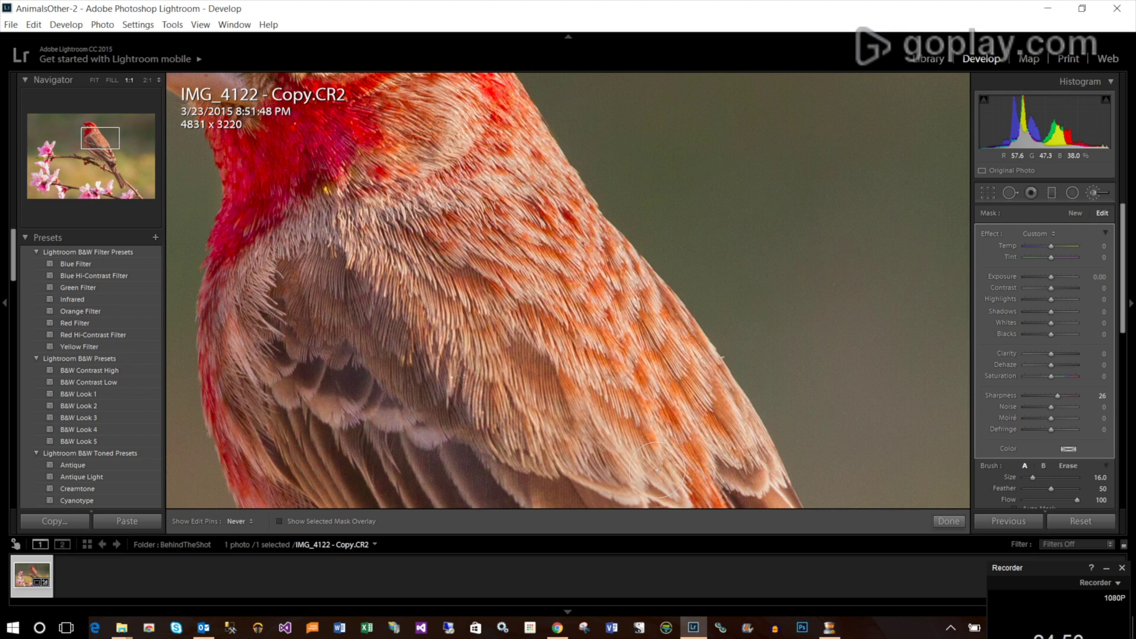
key(h)
Step: Continue the sharpening brush over the bird's wing feathers, lower body and the perch around its foot
drag(102, 146, 106, 153)
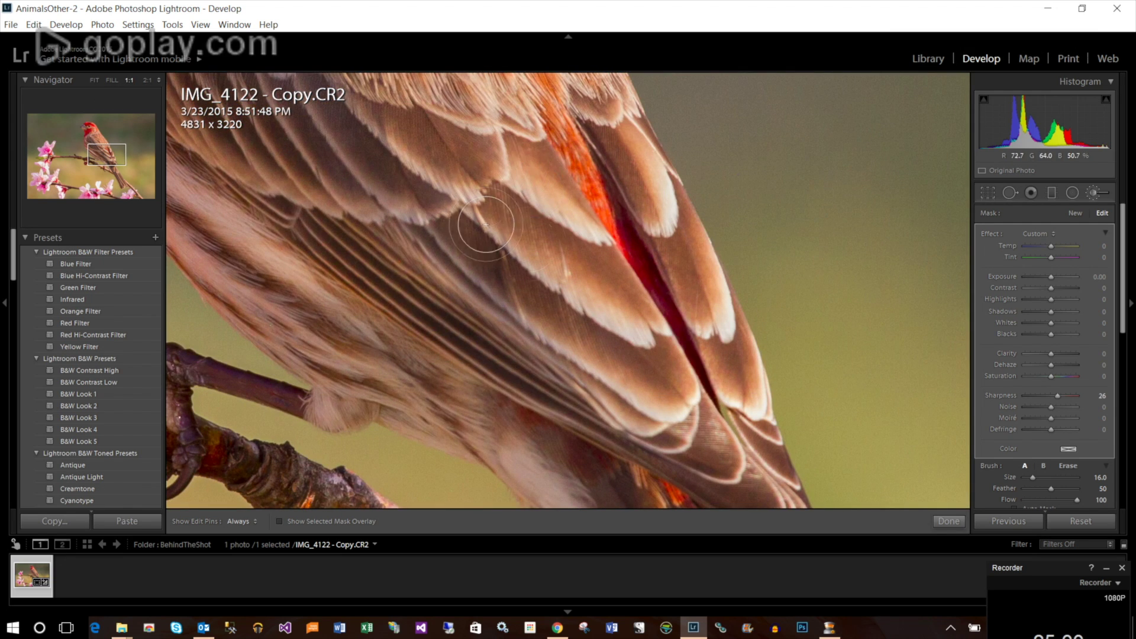
key(h)
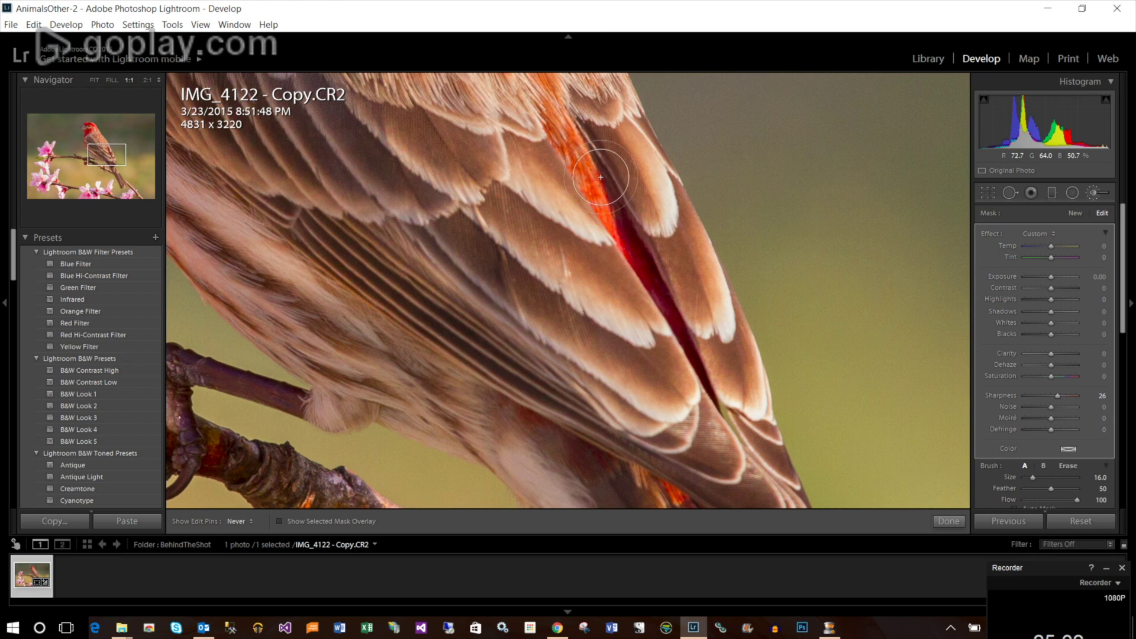
key(h)
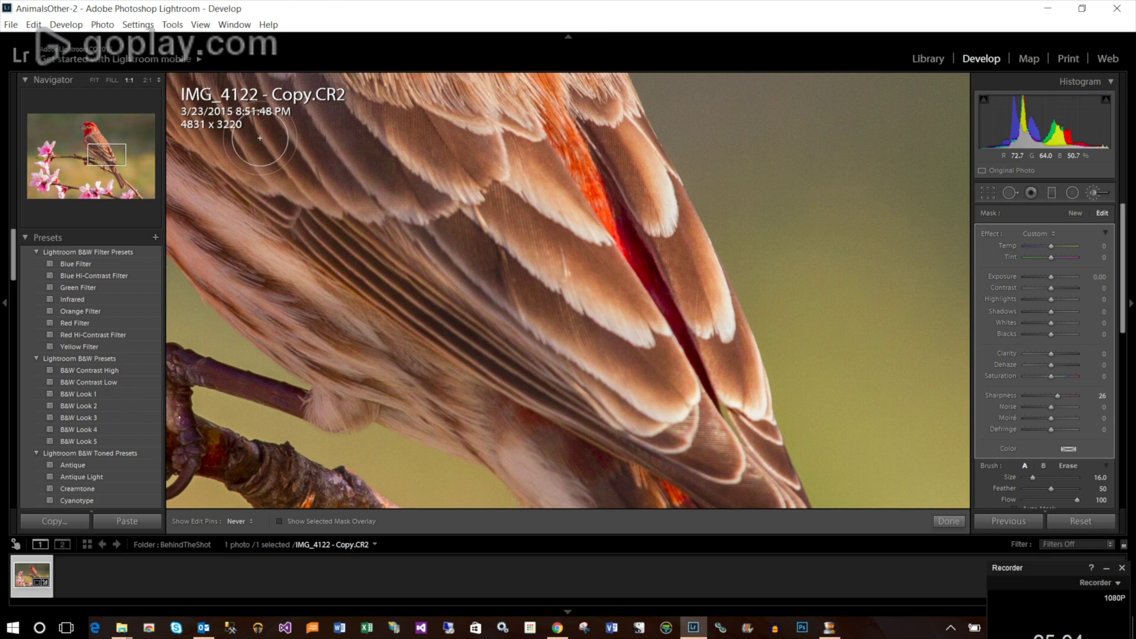
click(100, 156)
drag(99, 156, 91, 154)
key(h)
key(h)
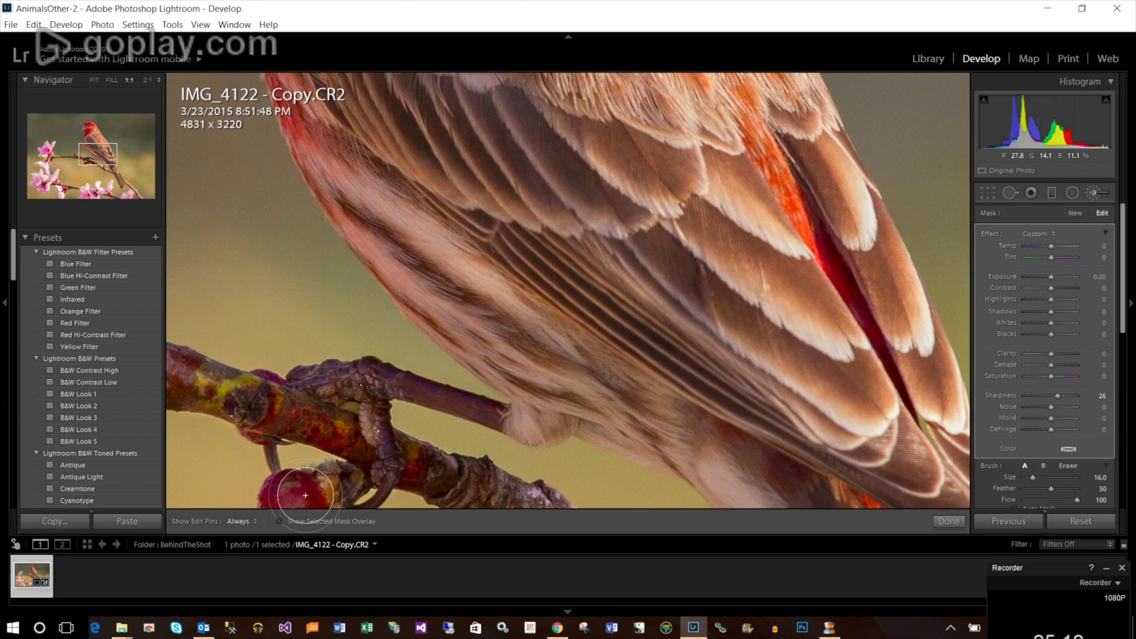
Step: Check the sharpened head at full size, finish the brush edit and view the whole photo
drag(92, 153, 84, 127)
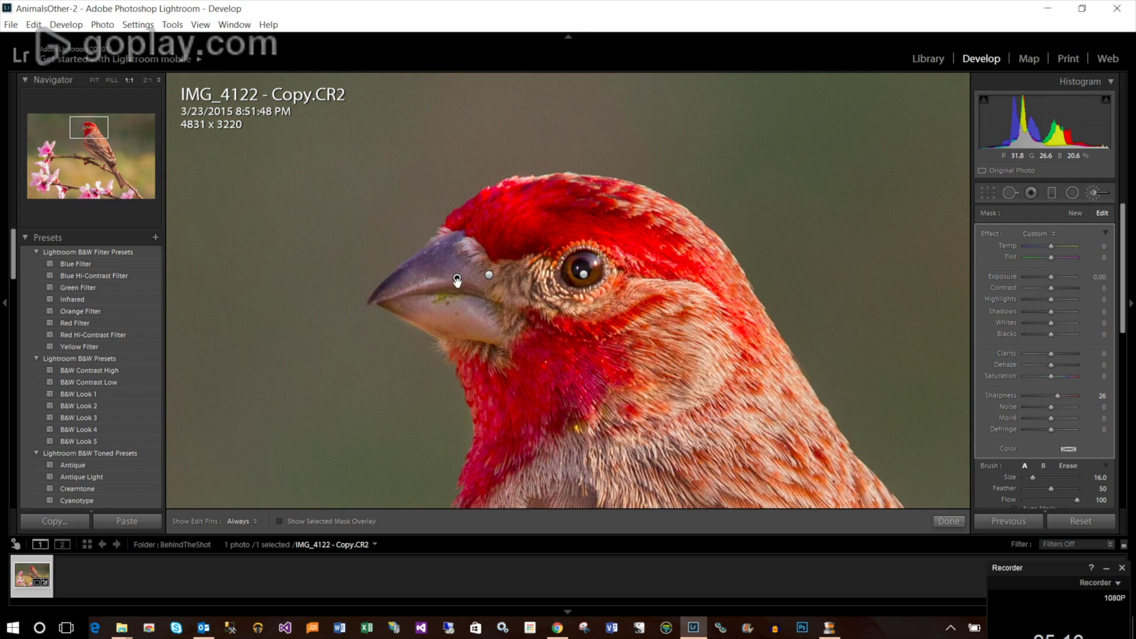
click(946, 521)
click(645, 320)
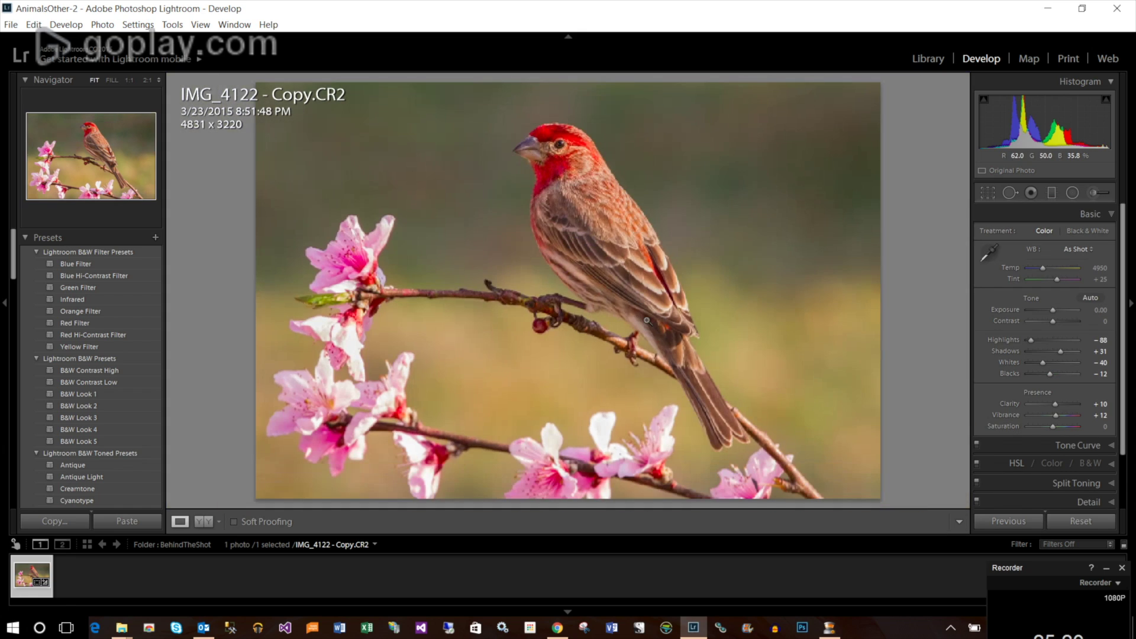